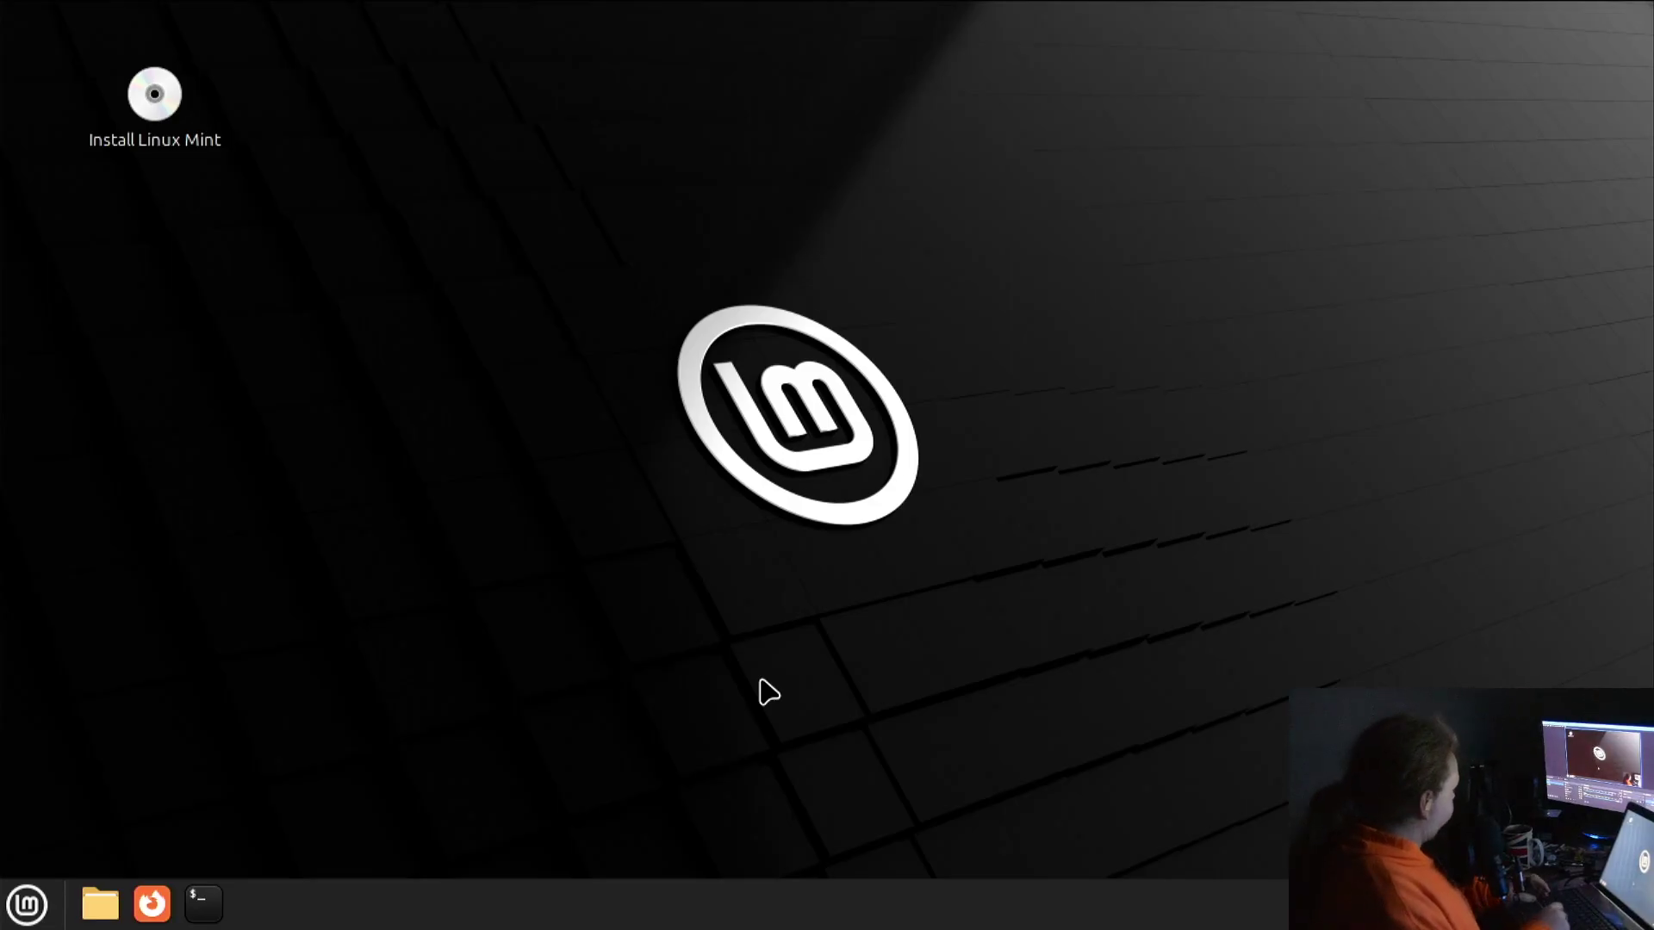
Briefly open the Mint menu, then close the empty 5.3 MB Volume window in Nemo
{"action": "key", "text": "super"}
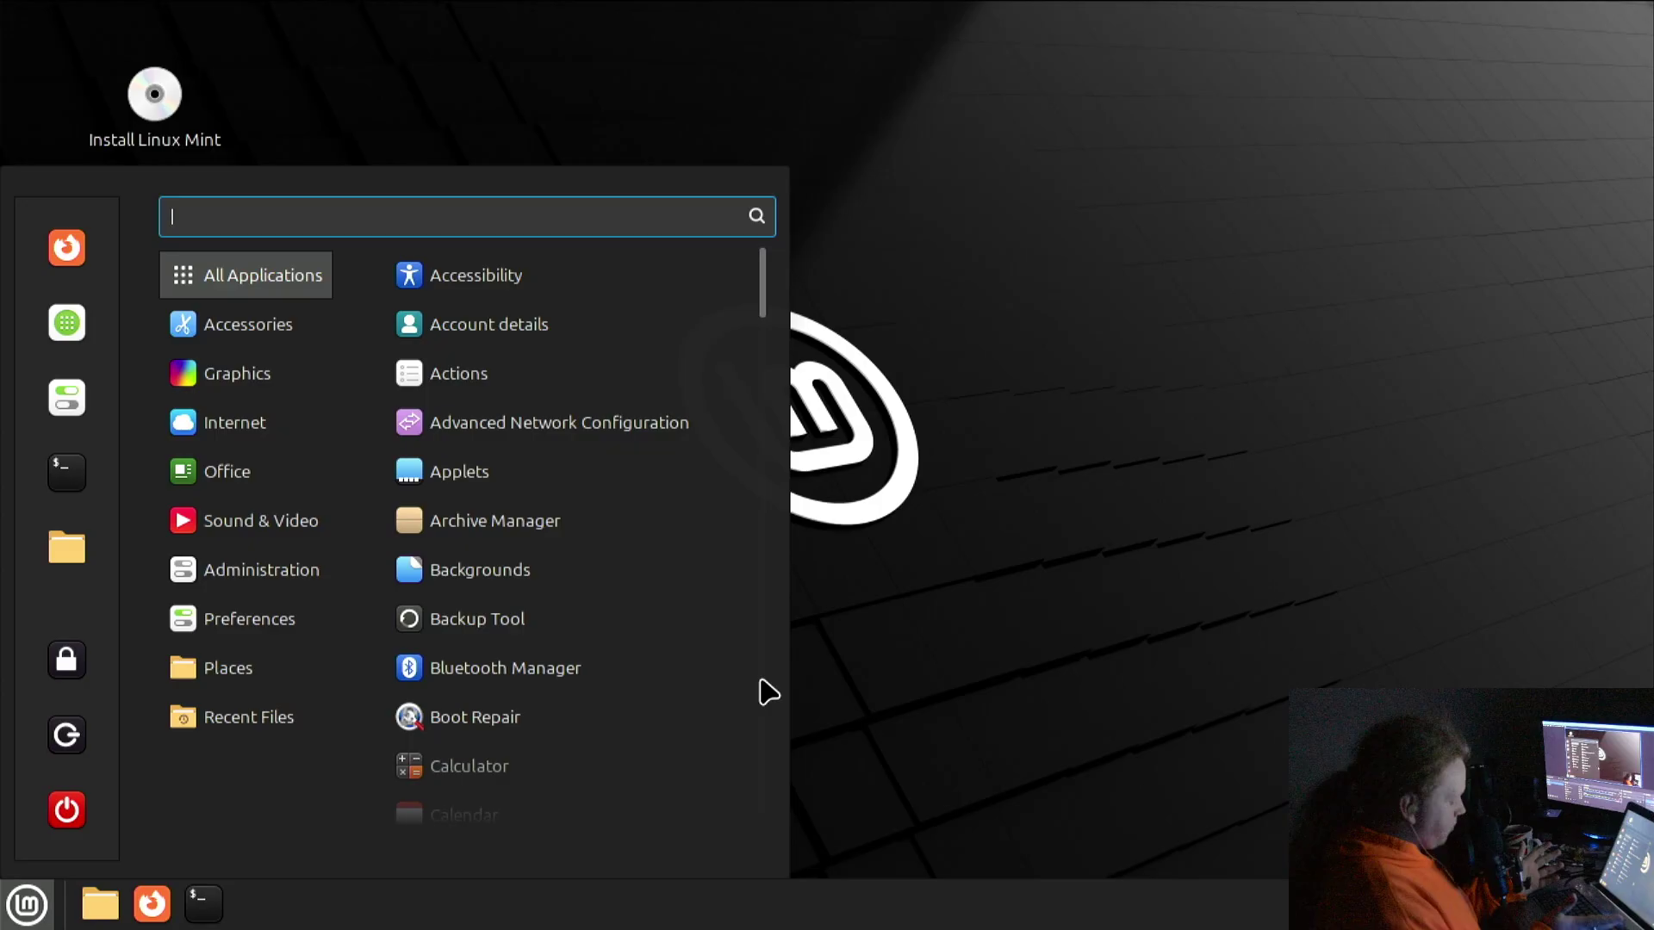
{"action": "key", "text": "super"}
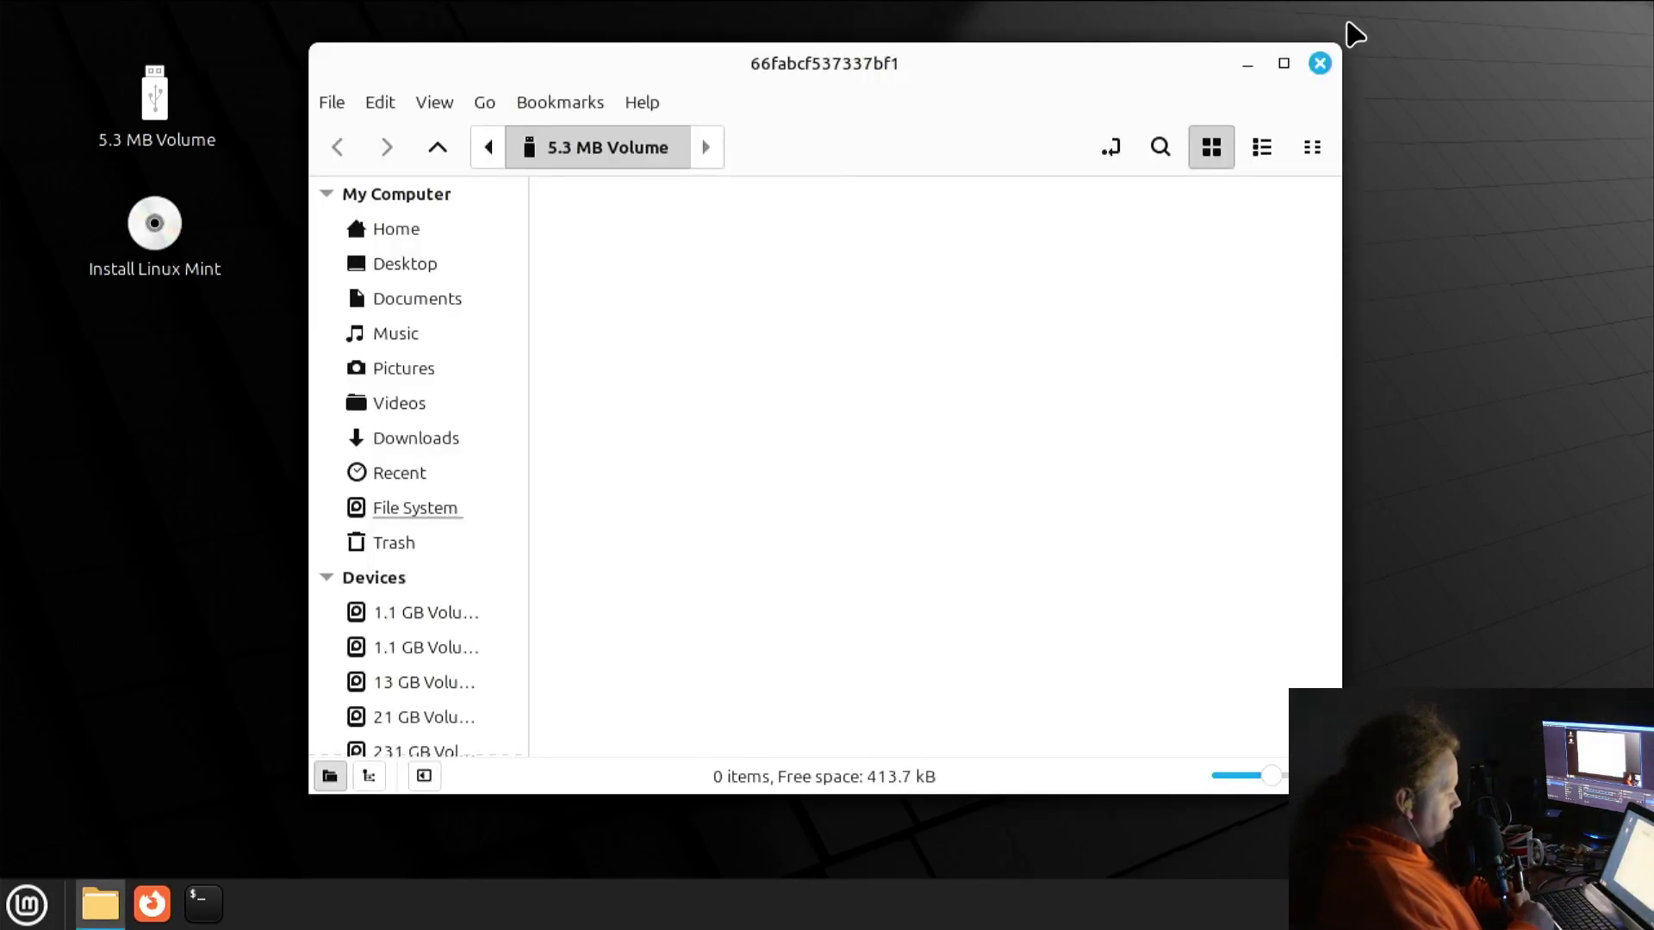
{"action": "left_click", "coordinate": [1319, 63]}
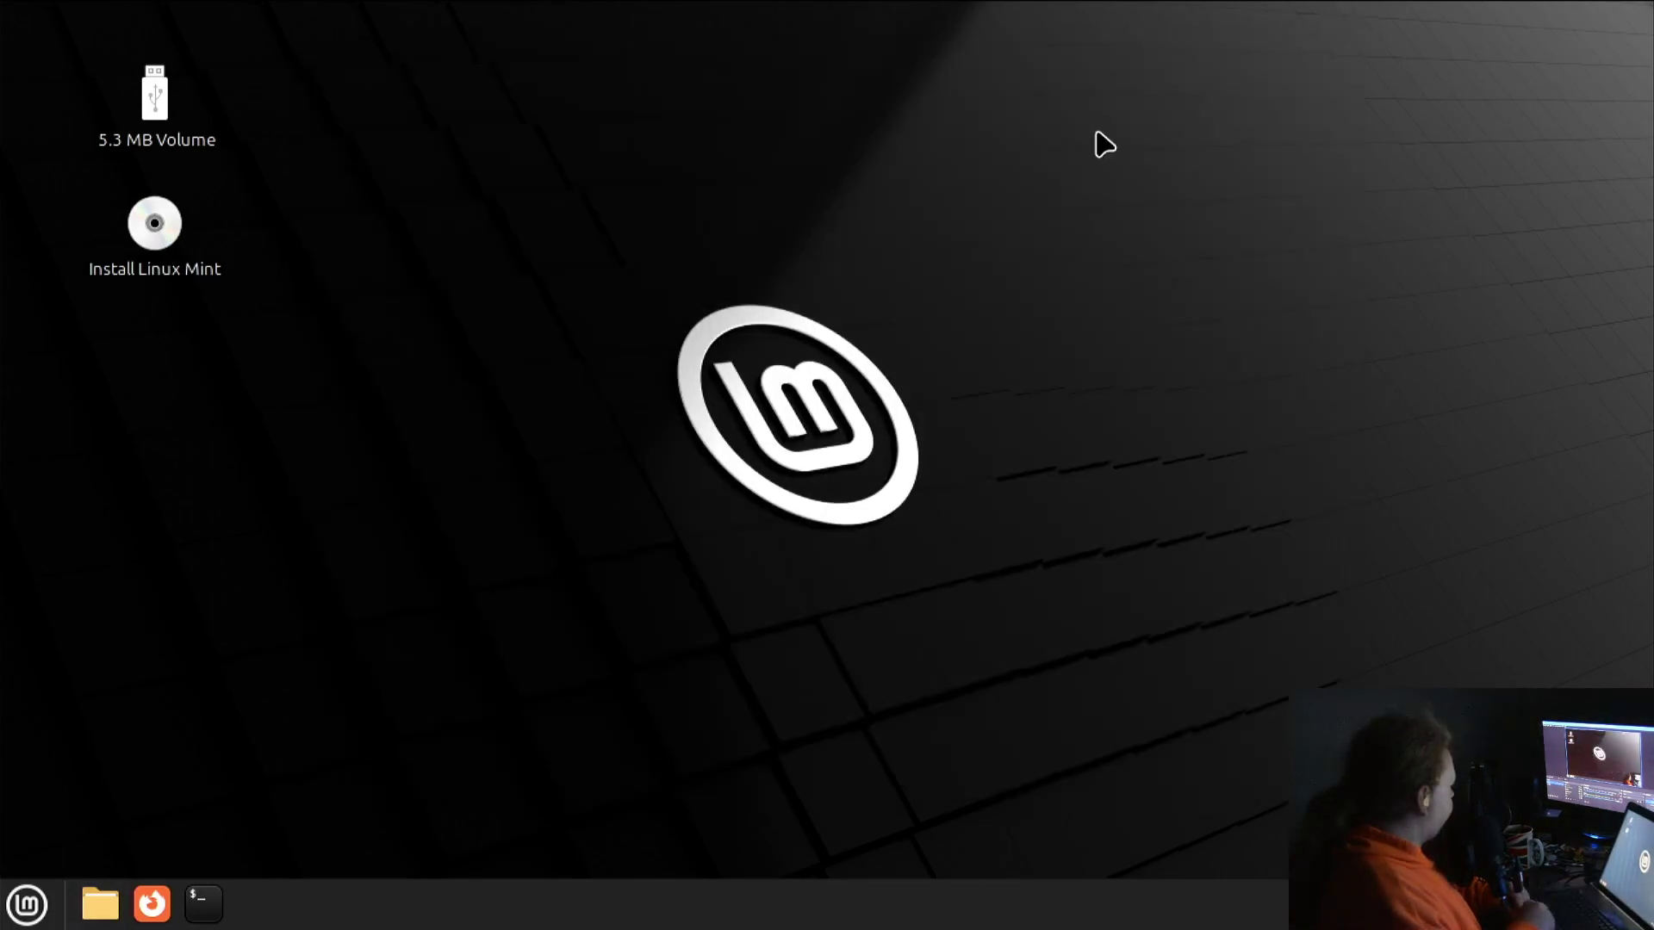
Launch the Linux Mint installer, keep English, and choose the English (UK) keyboard layout
{"action": "double_click", "coordinate": [144, 216]}
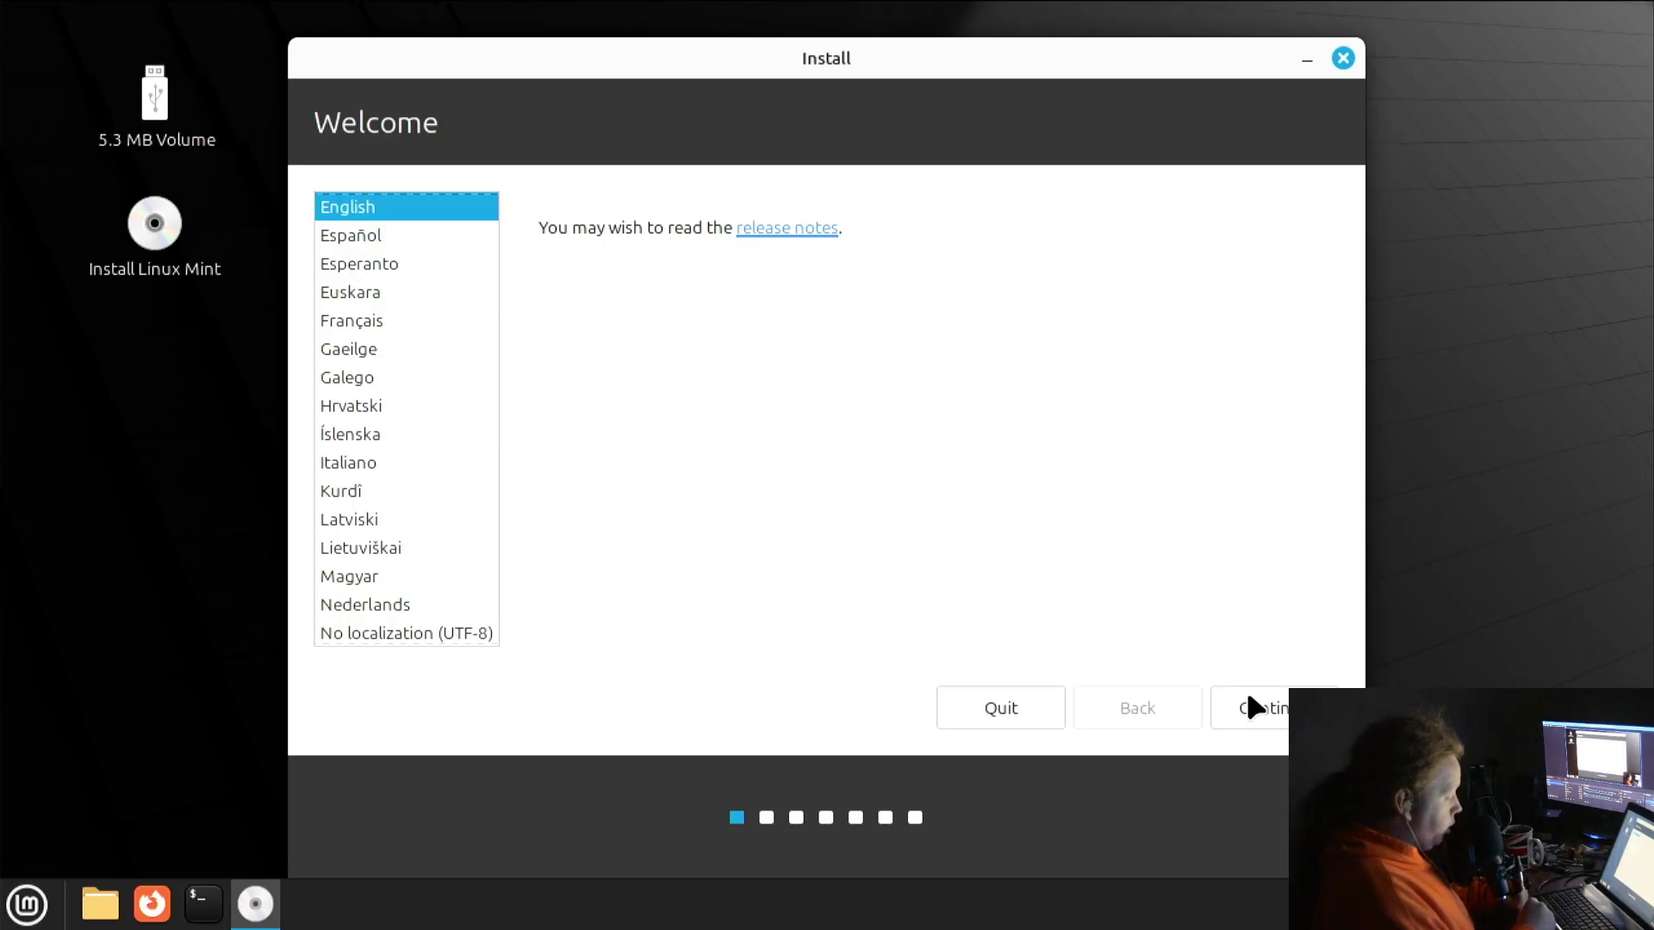
{"action": "left_click", "coordinate": [1273, 717]}
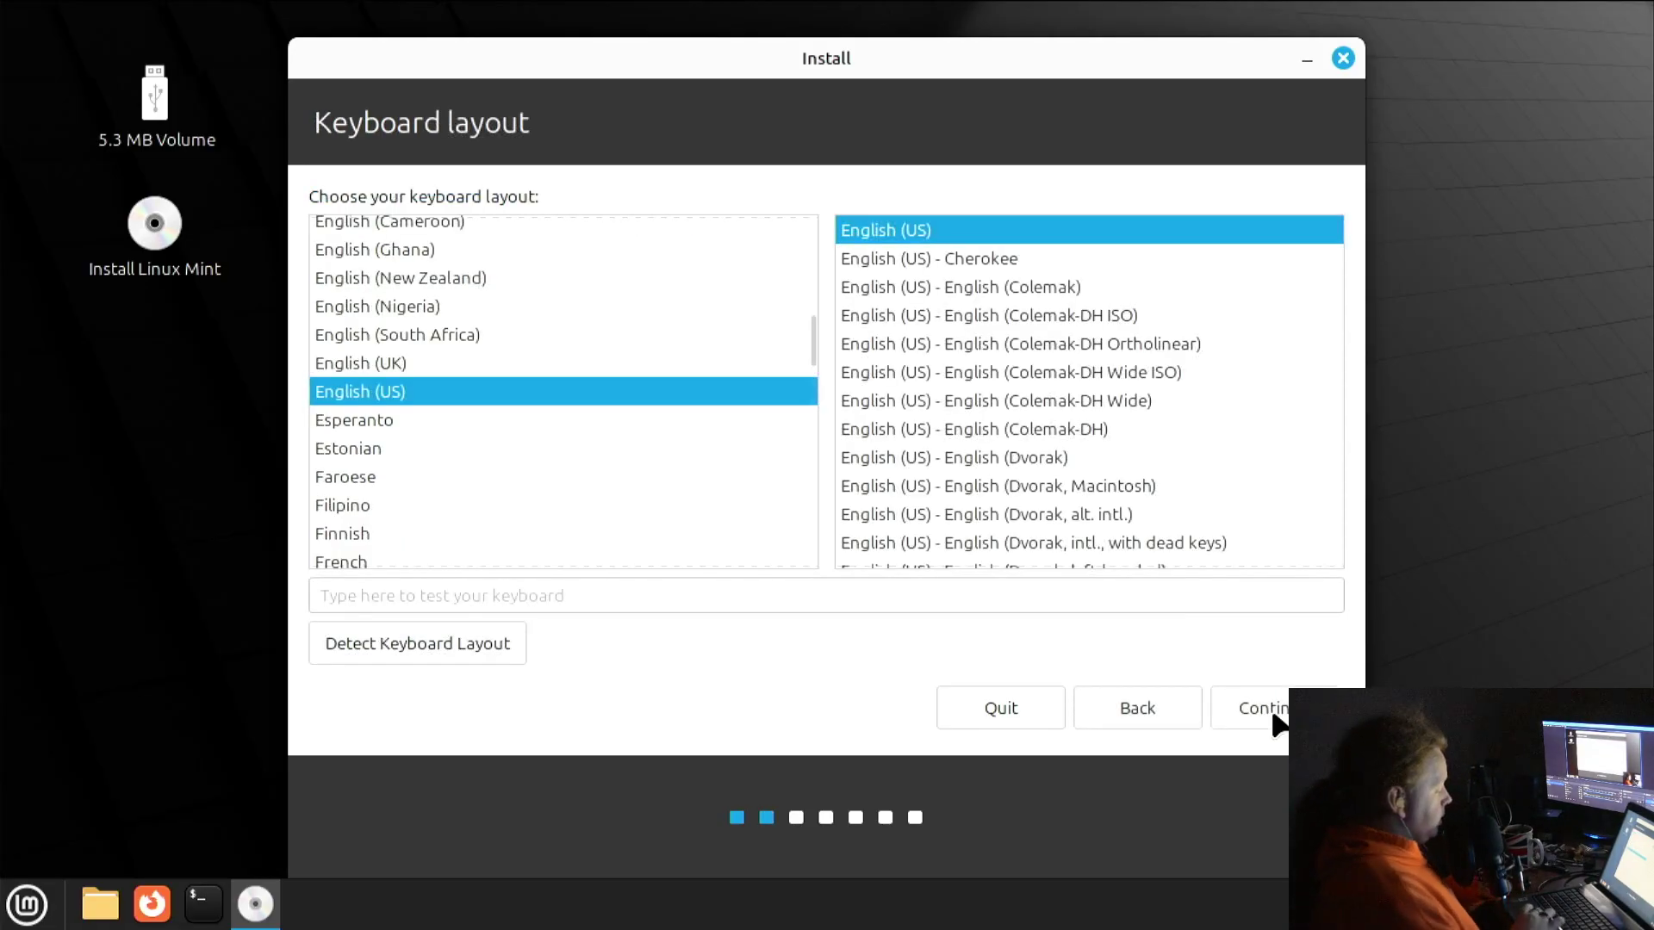
{"action": "left_click", "coordinate": [583, 365]}
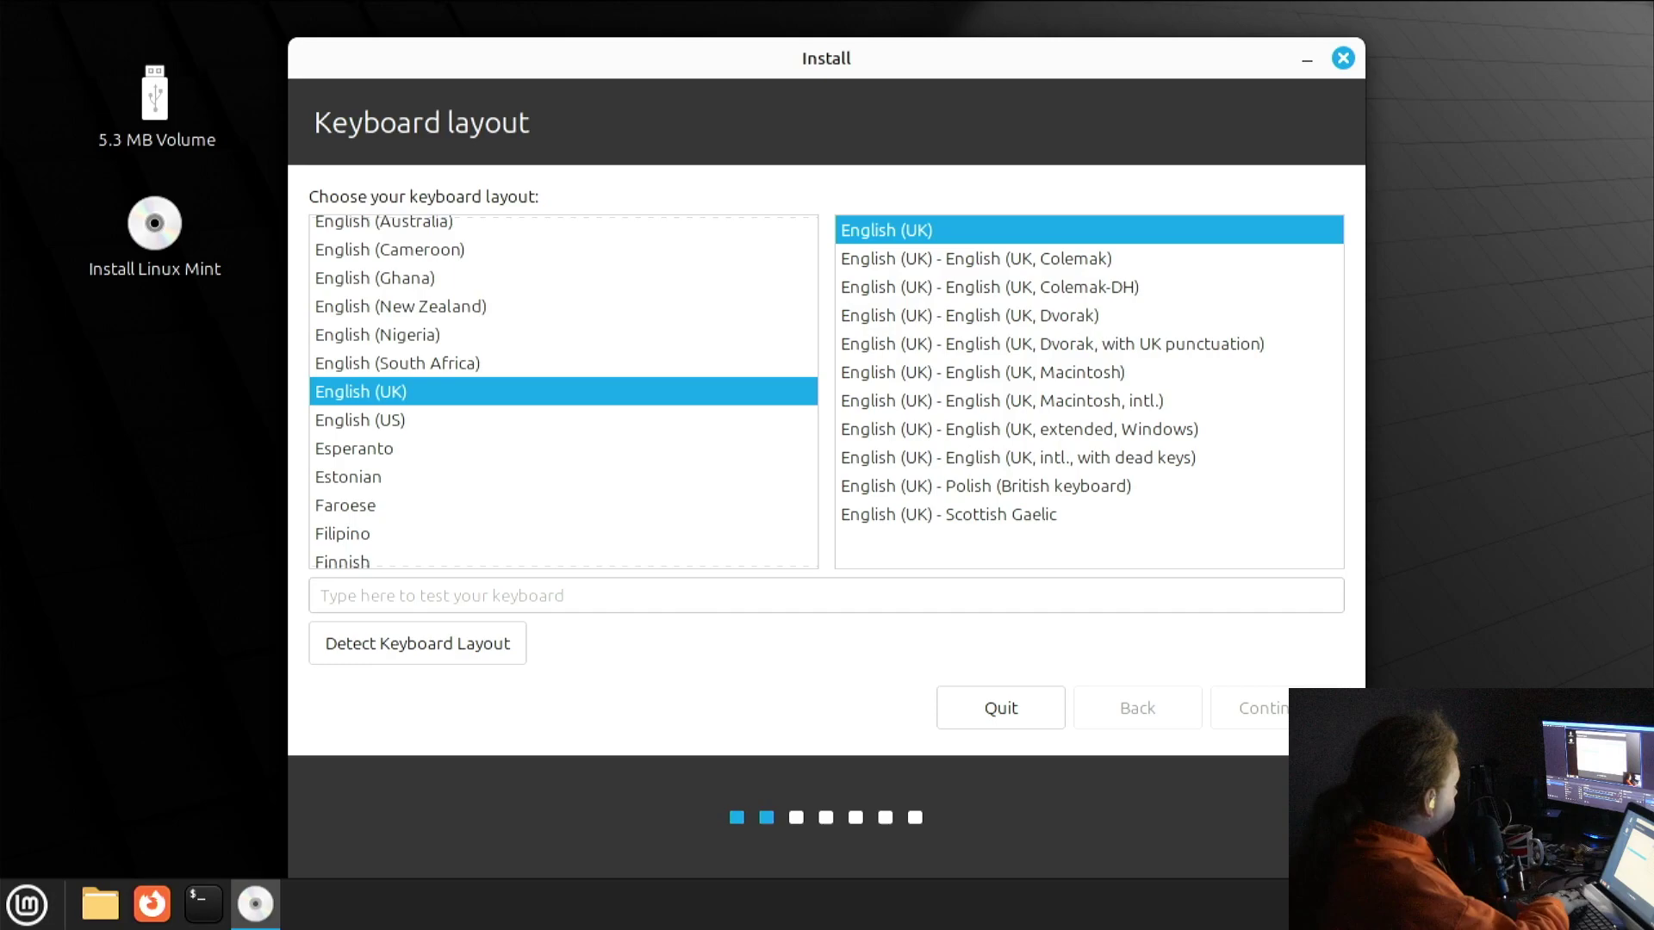
{"action": "left_click", "coordinate": [1303, 689]}
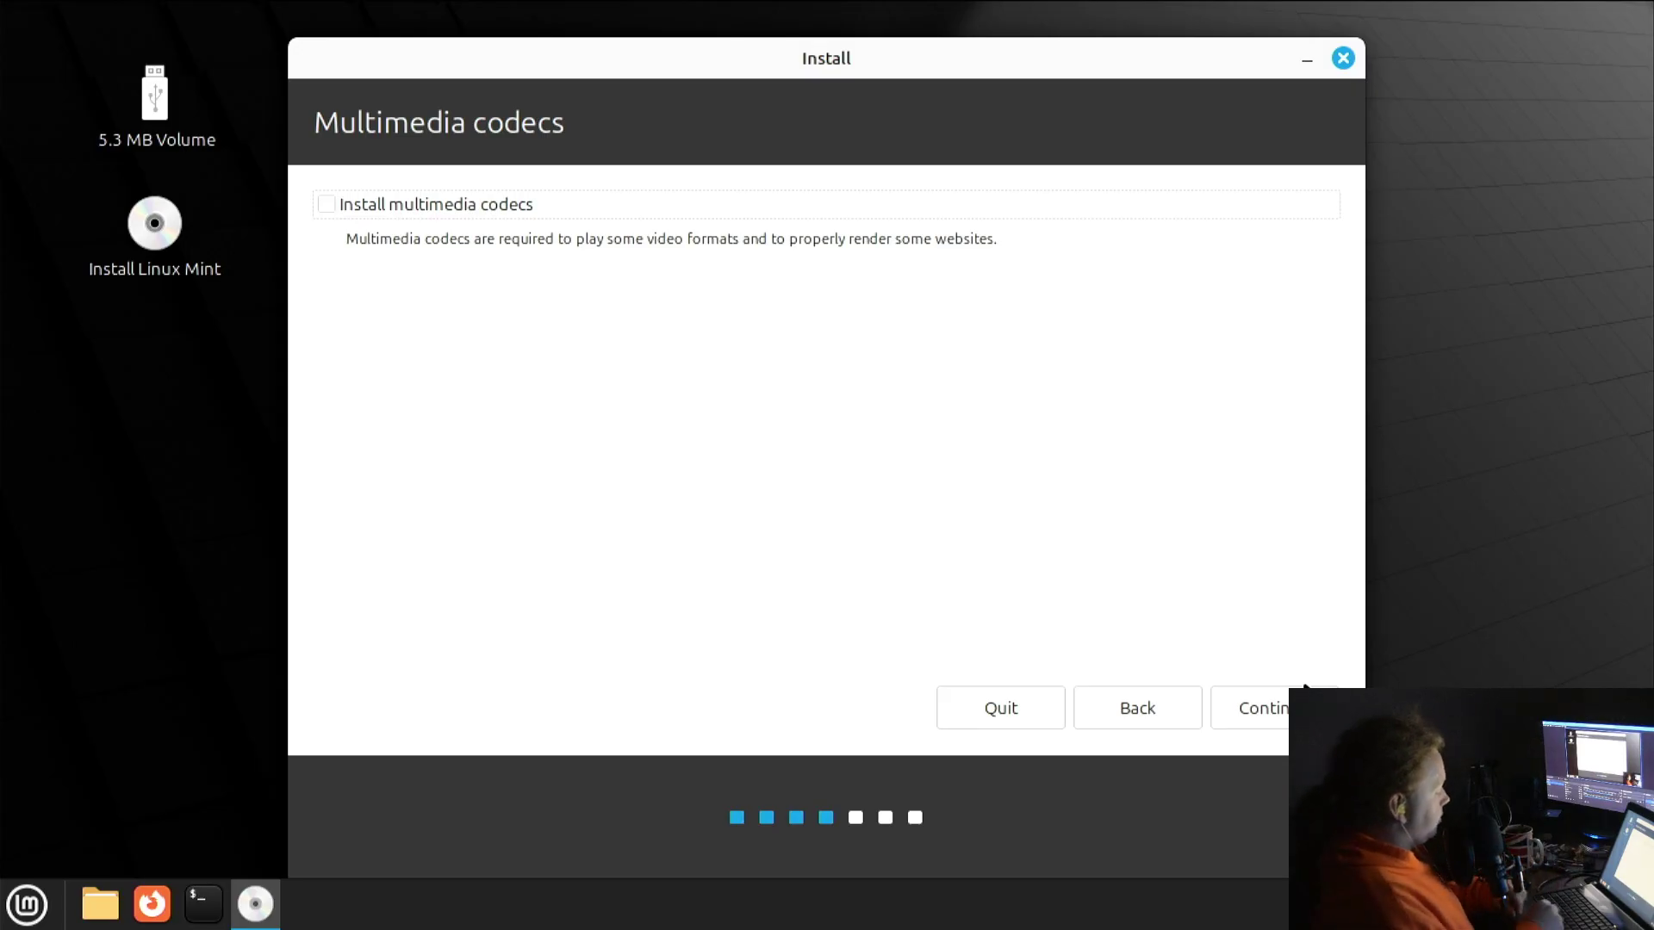
Skip the multimedia codecs and agree to unmount the partitions on /dev/sdc
{"action": "left_click", "coordinate": [1264, 711]}
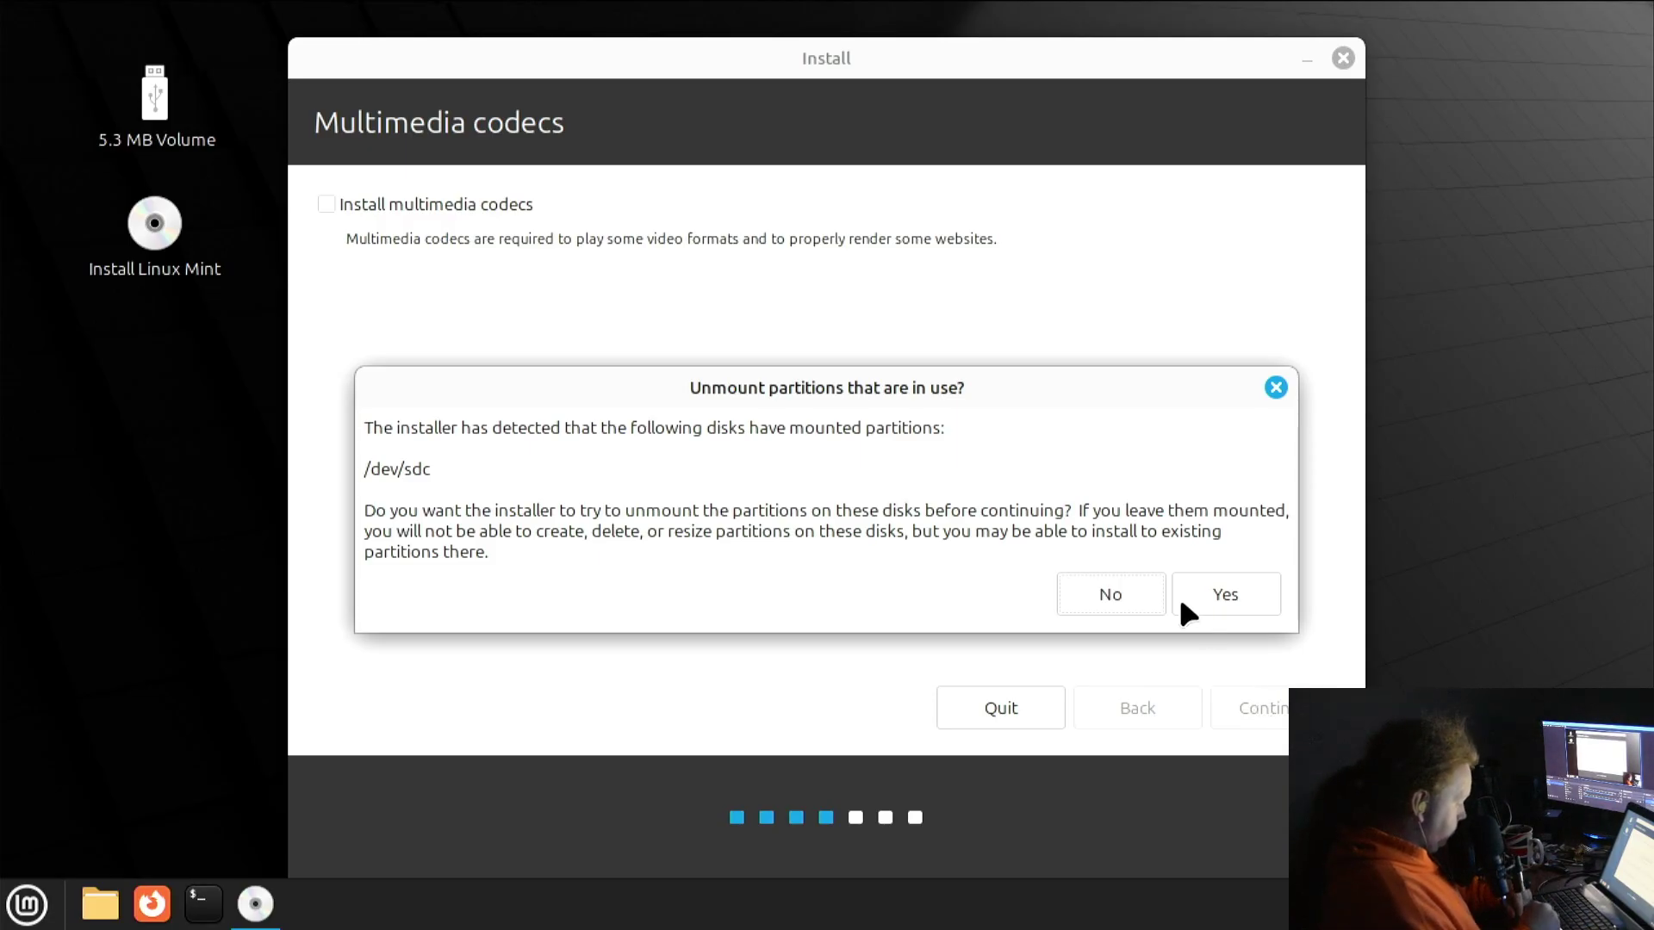
{"action": "left_click", "coordinate": [1247, 593]}
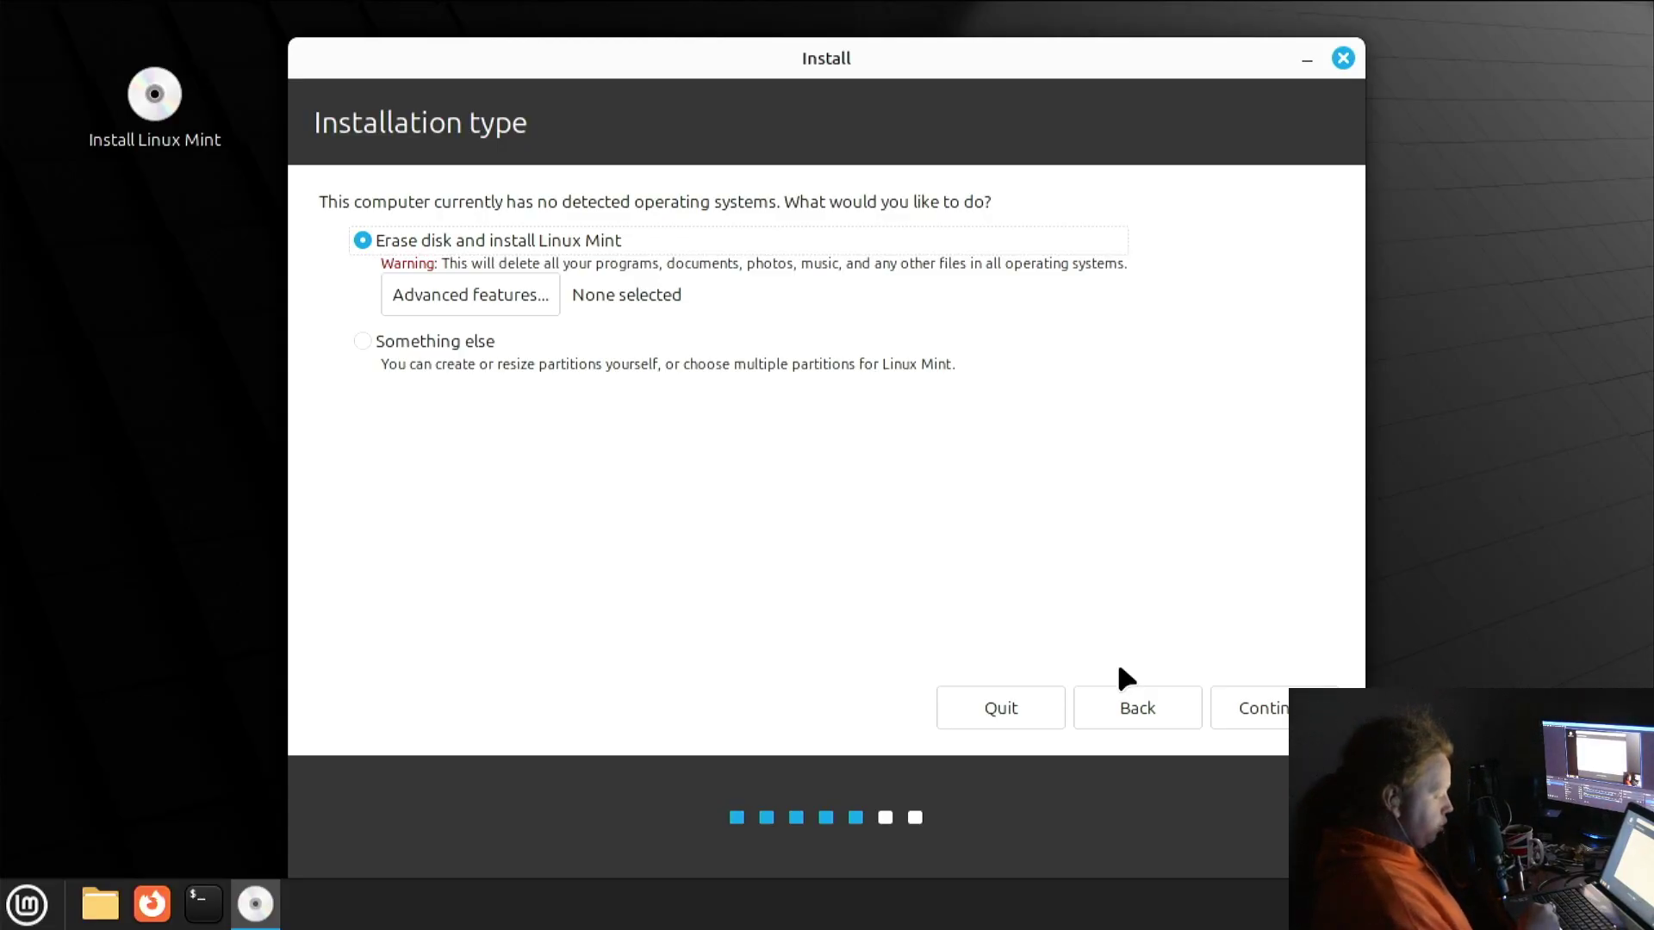
Erase the 31.0 GB Verbatim STORE N GO drive (sdc) for installation and confirm writing changes
{"action": "left_click", "coordinate": [1268, 712]}
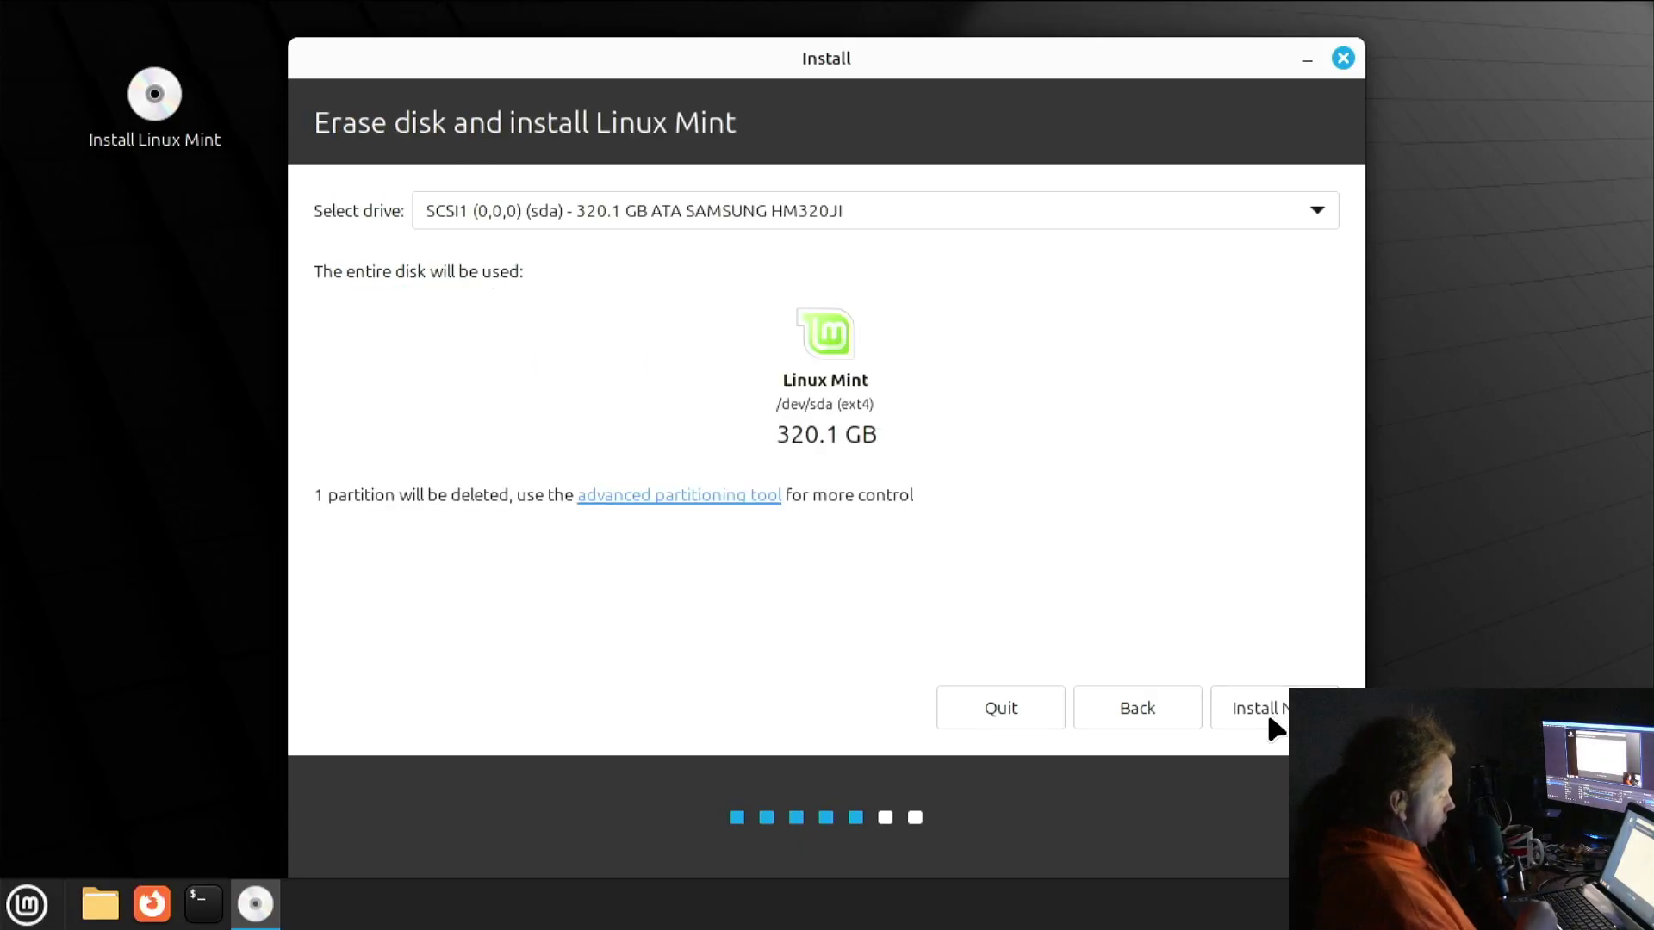
{"action": "left_click", "coordinate": [846, 207]}
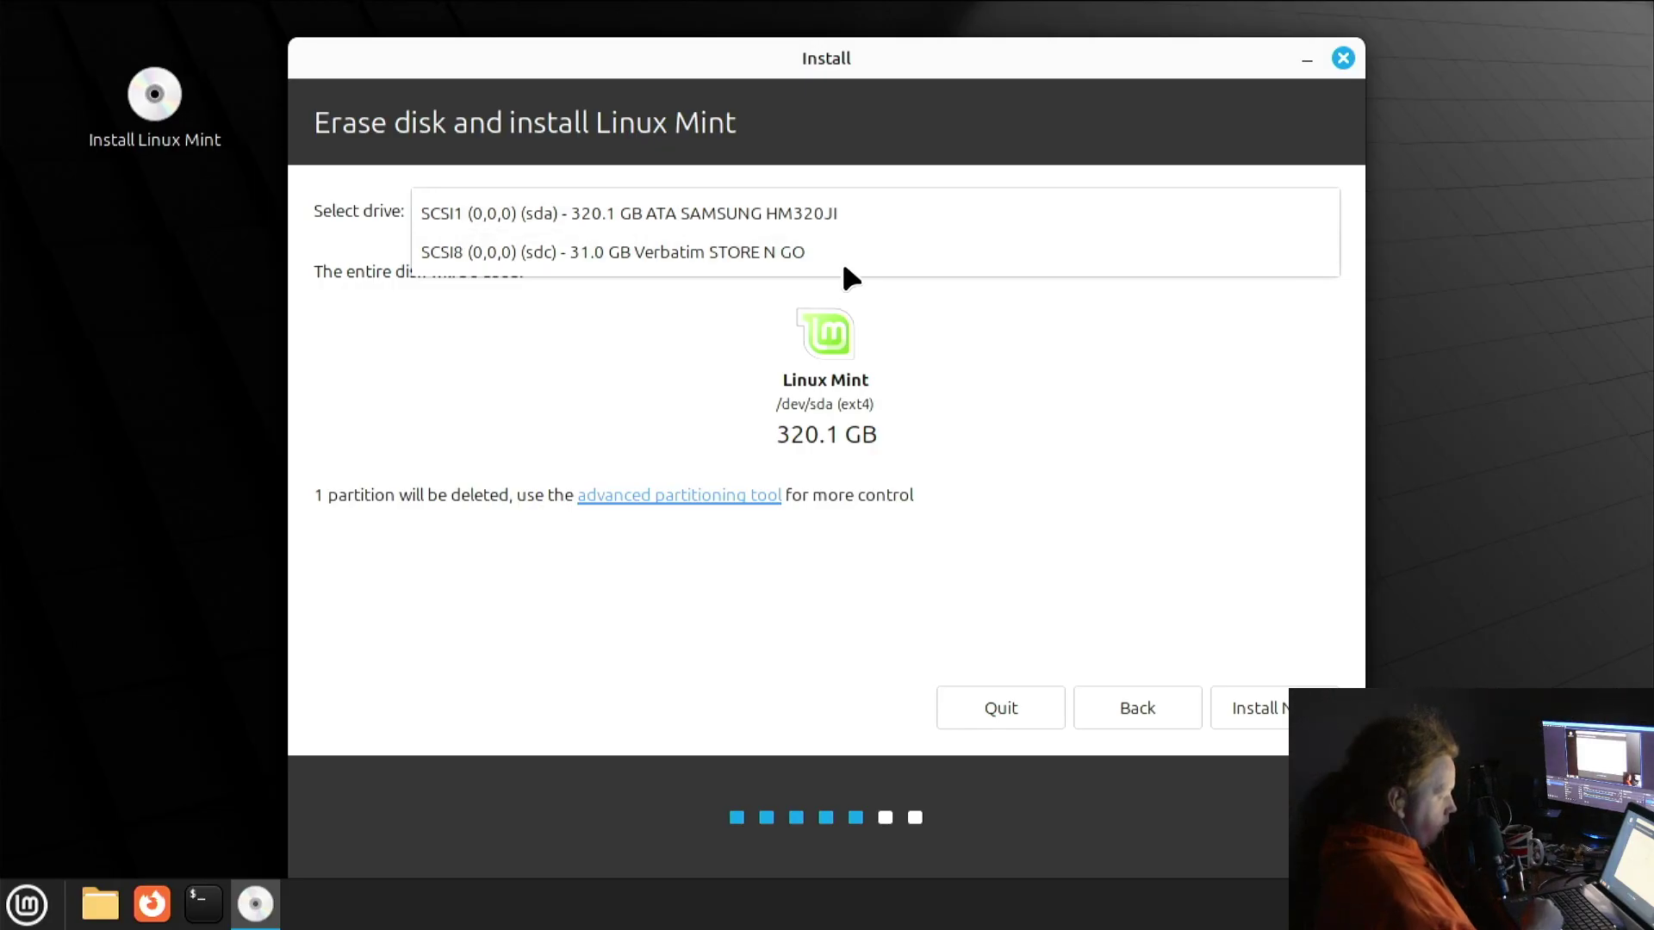
{"action": "left_click", "coordinate": [845, 251]}
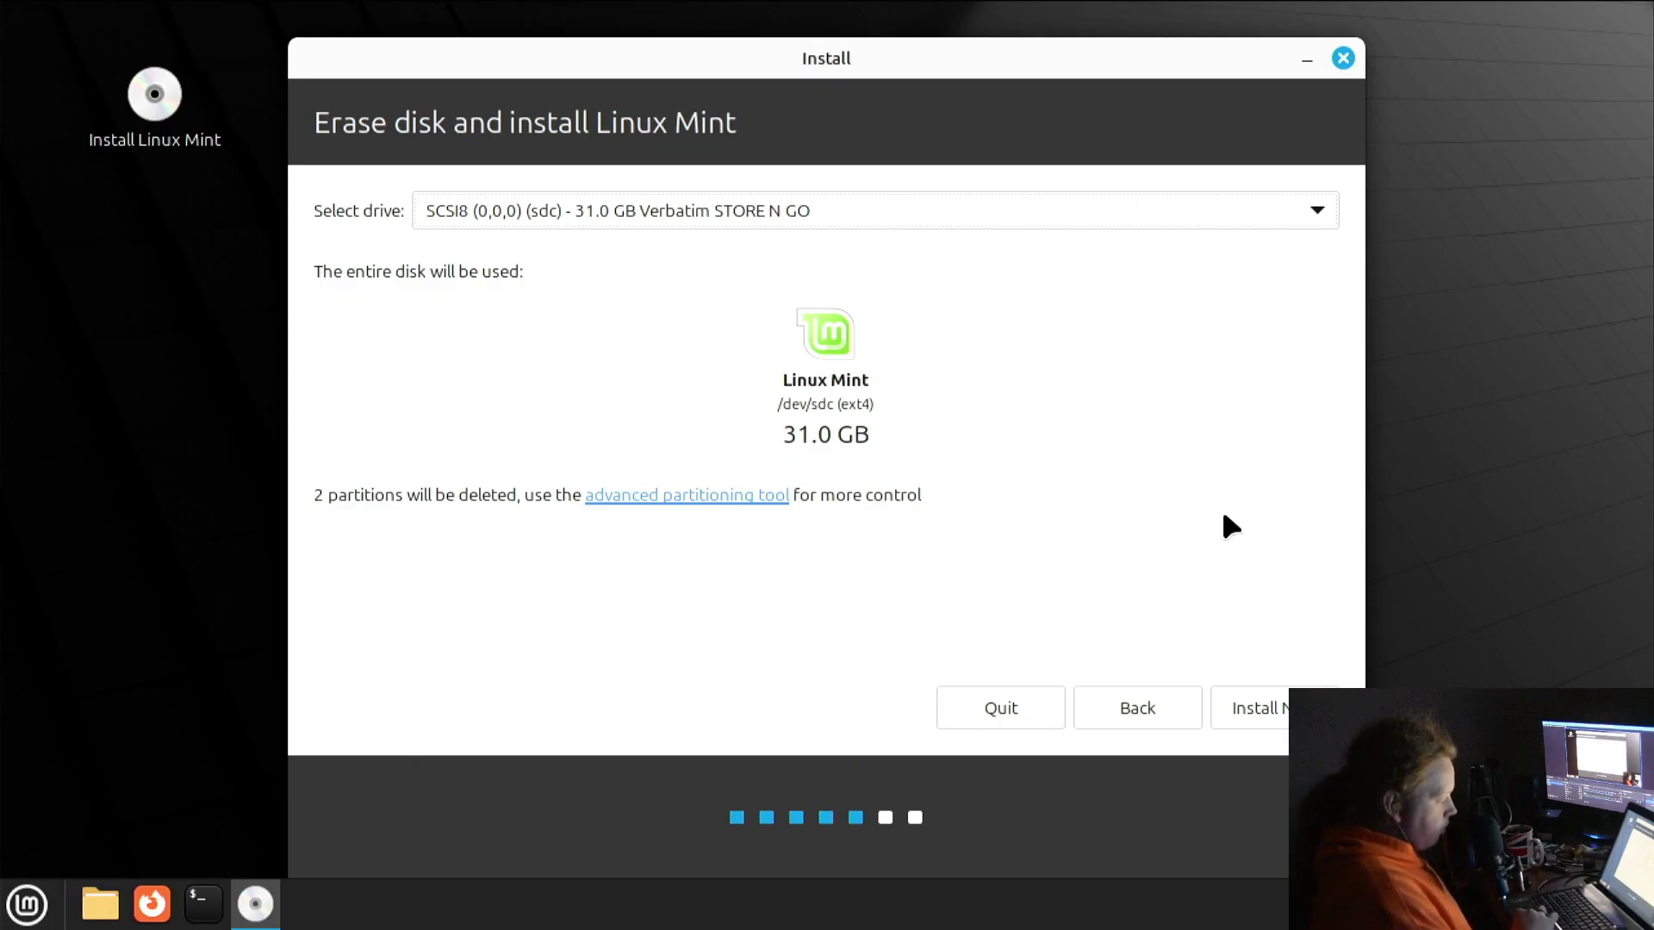
{"action": "left_click", "coordinate": [1283, 715]}
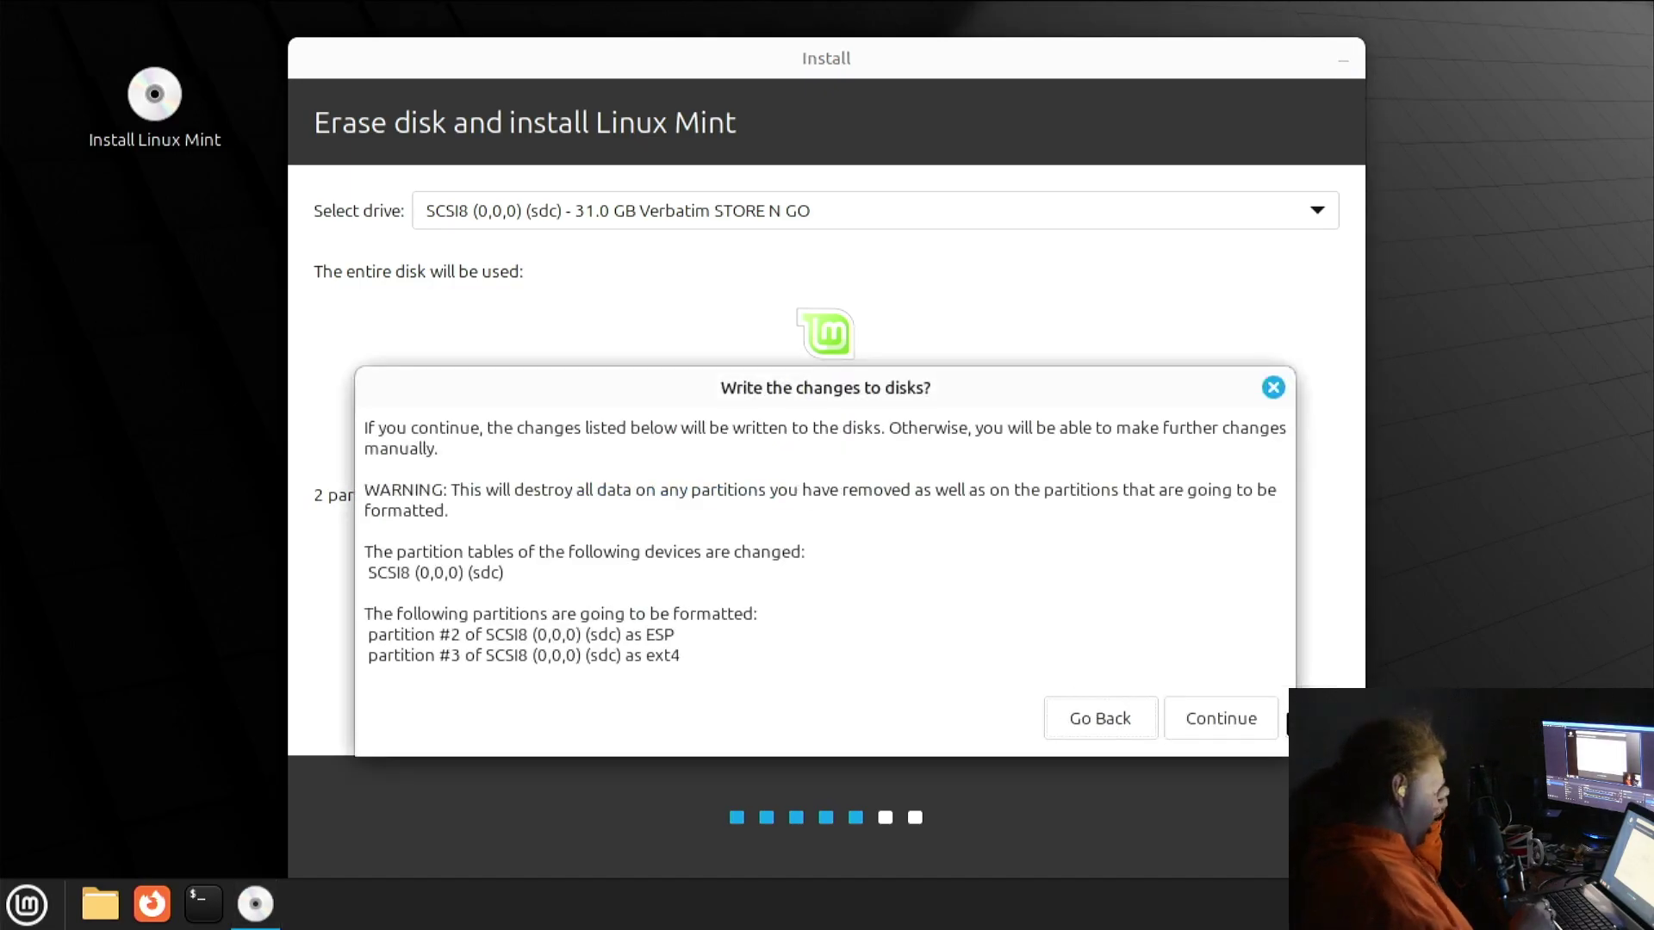
{"action": "left_click", "coordinate": [1221, 704]}
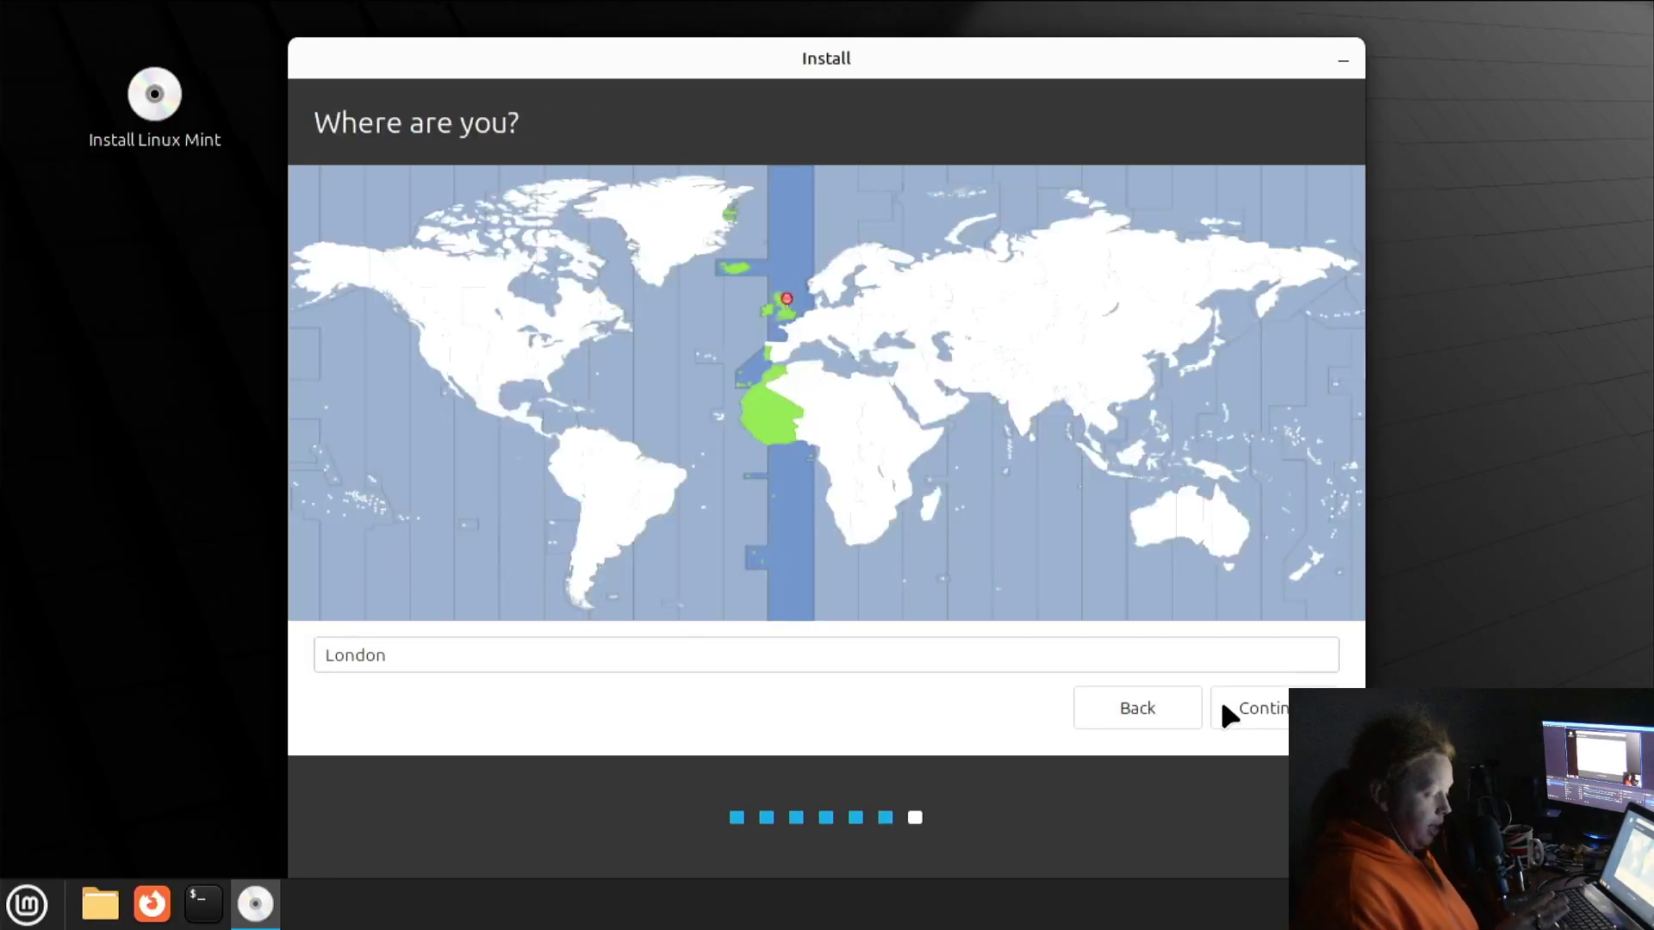
Accept London as the time zone, enter your name, and set computer name LinuxPanicMobile
{"action": "left_click", "coordinate": [1223, 706]}
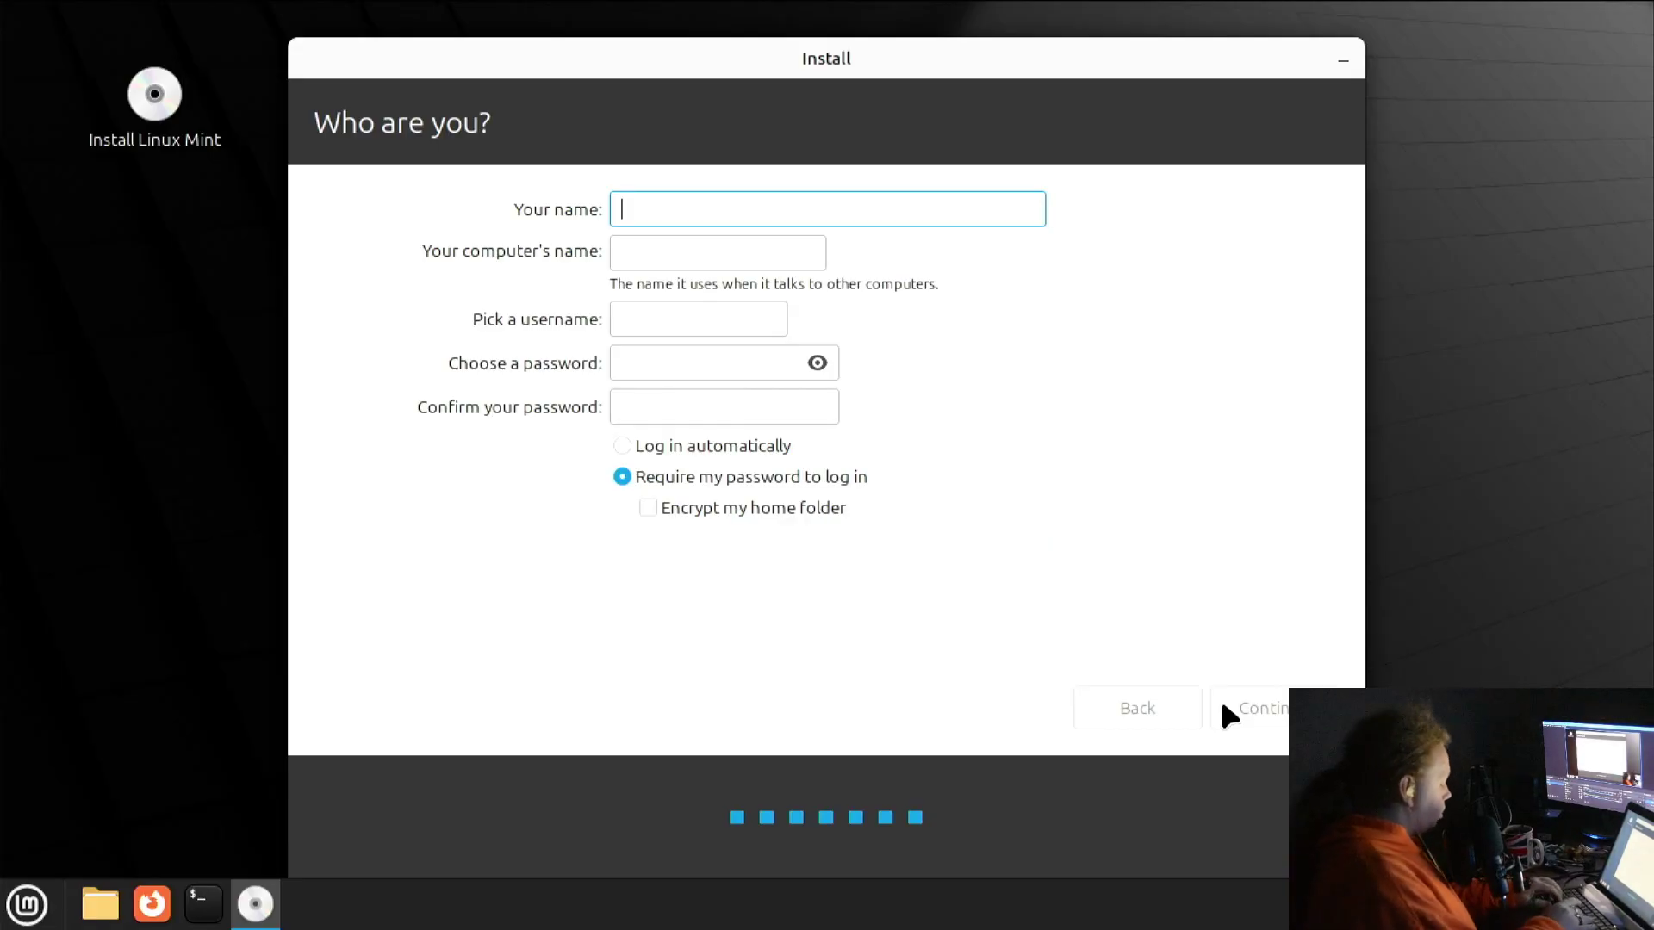
{"action": "type", "text": "sol"}
{"action": "key", "text": "BackSpace"}
{"action": "key", "text": "BackSpace"}
{"action": "type", "text": "tore"}
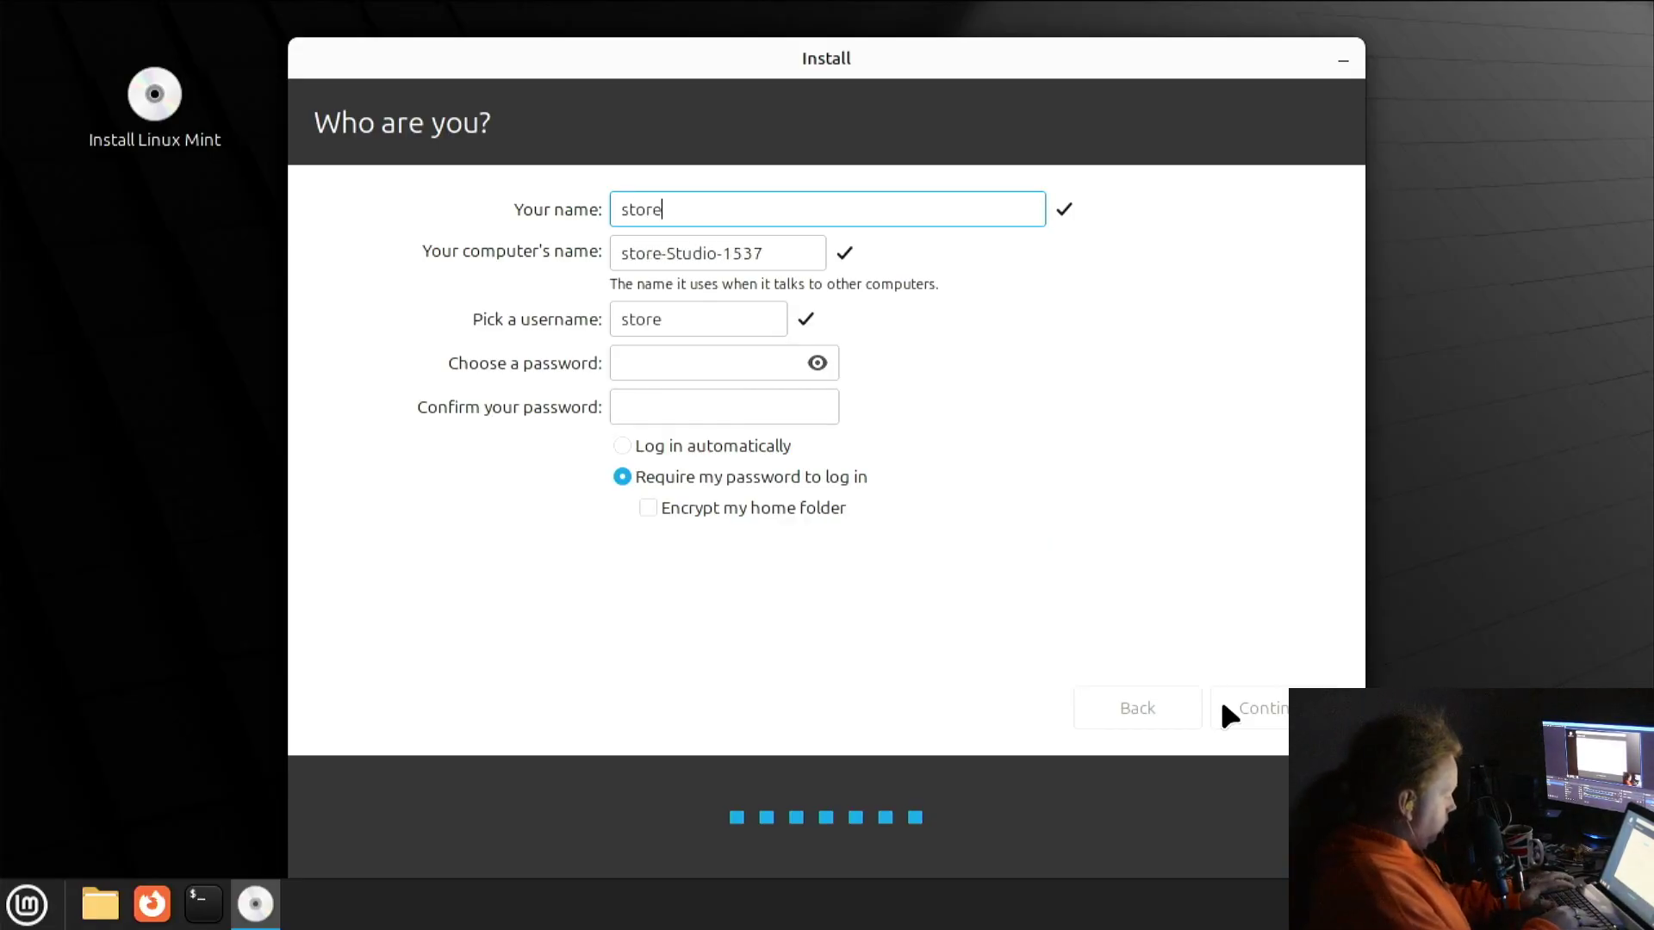
{"action": "key", "text": "Tab"}
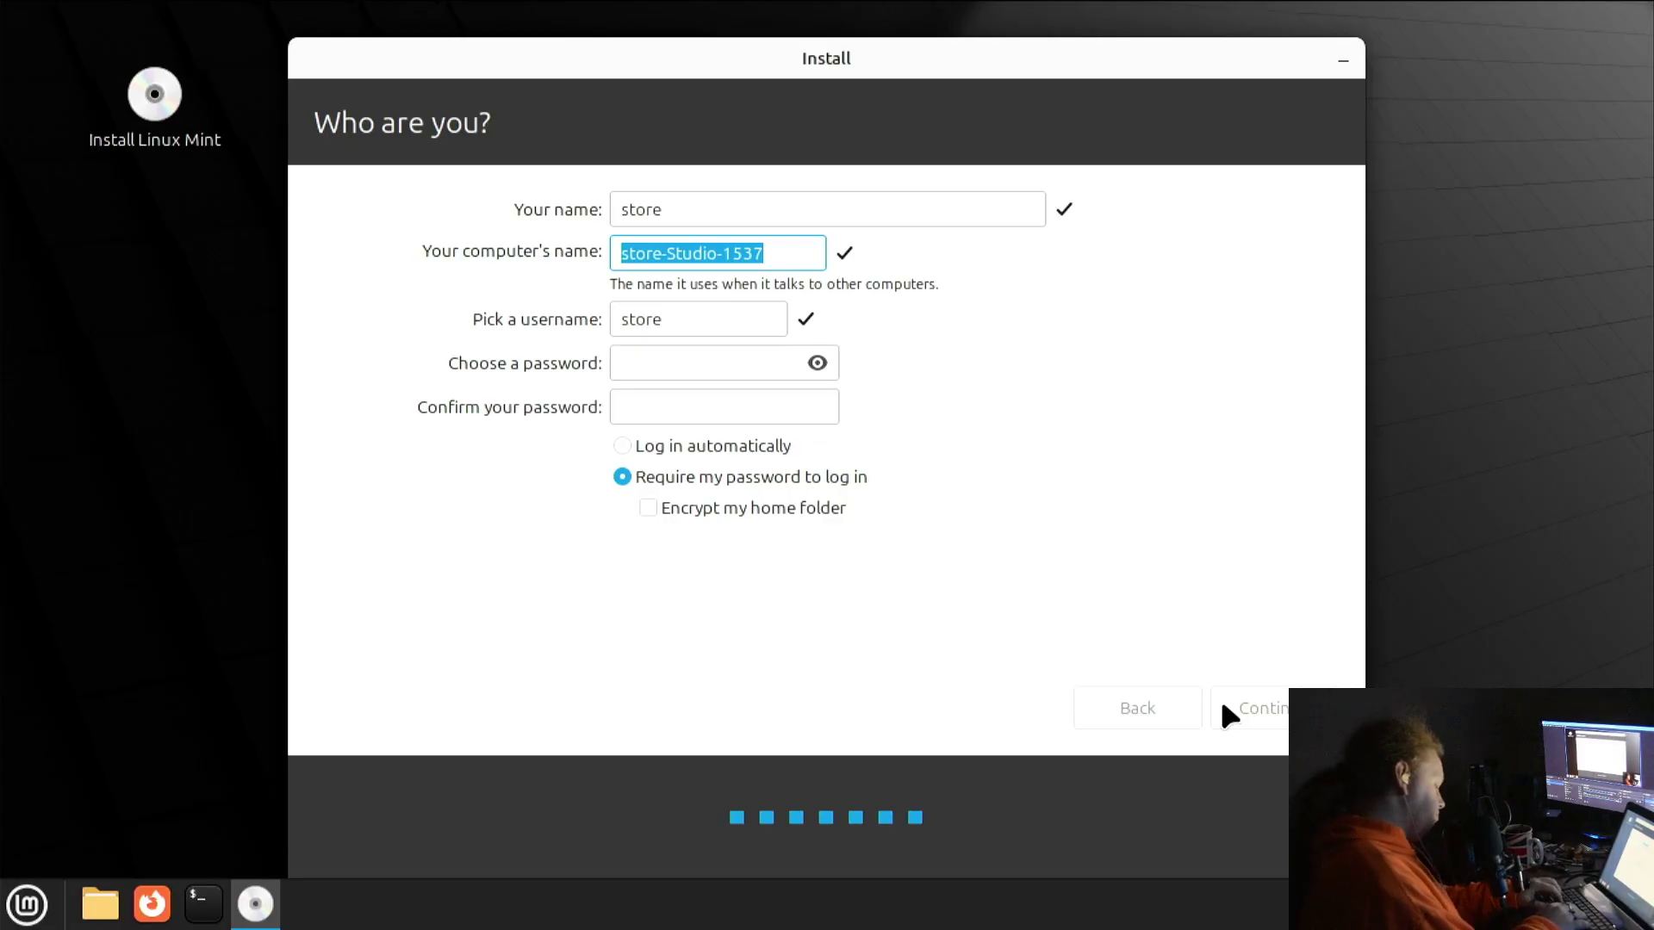
{"action": "type", "text": "NickMobile"}
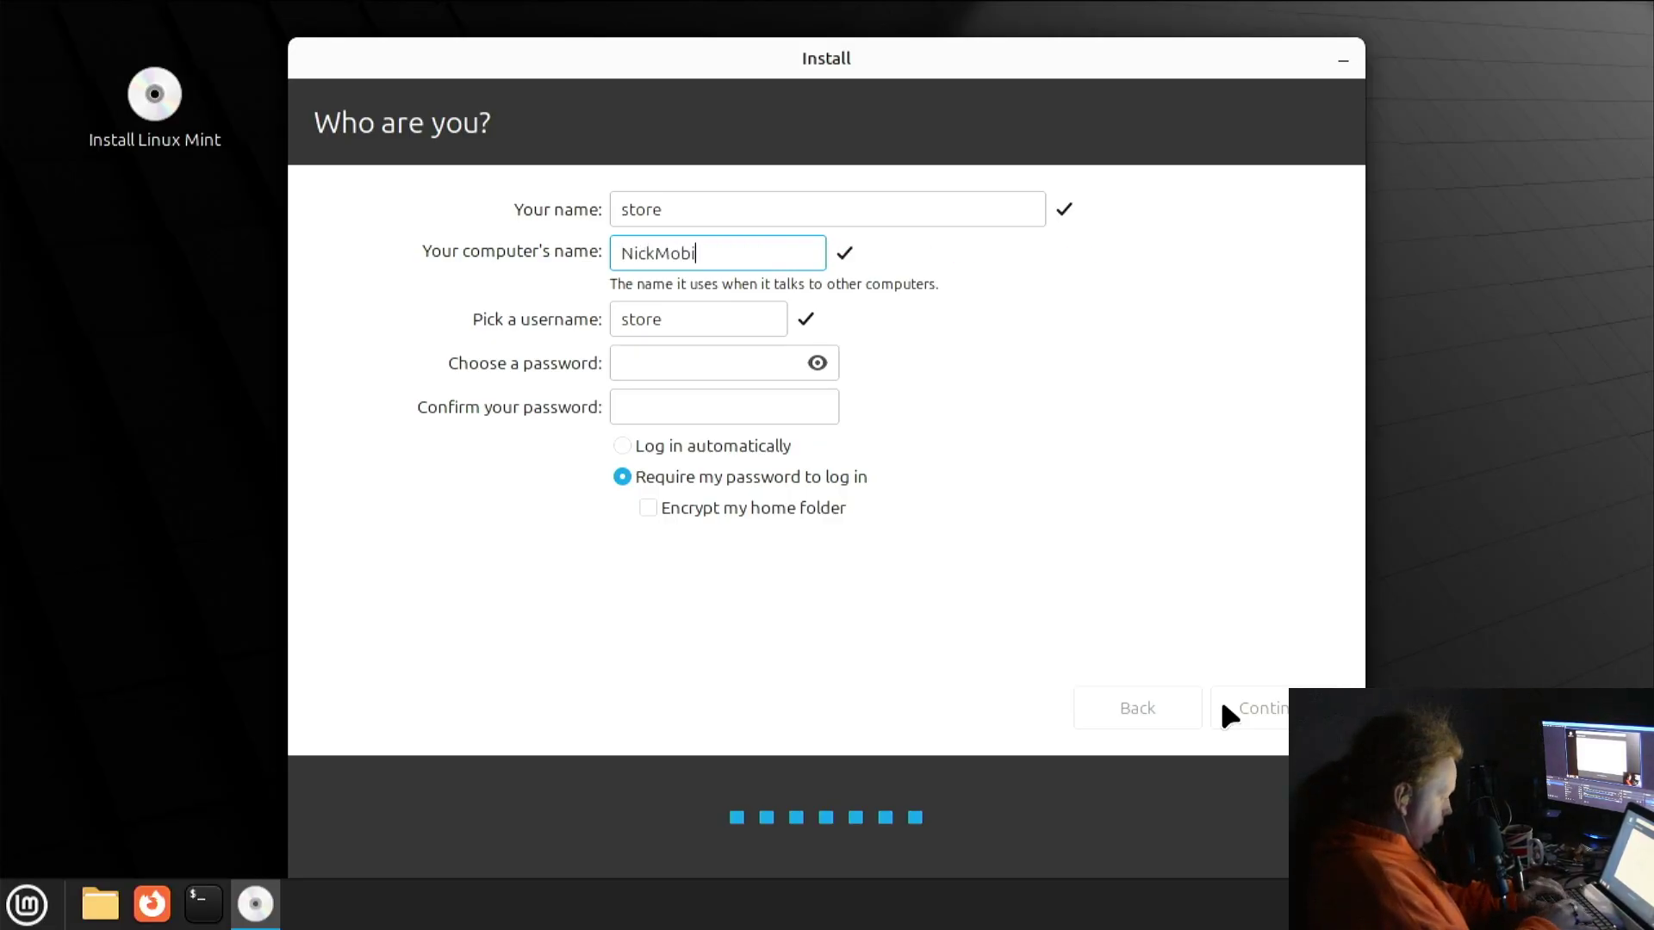
{"action": "key", "text": "BackSpace"}
{"action": "key", "text": "BackSpace"}
{"action": "key", "text": "BackSpace"}
{"action": "key", "text": "ctrl+a"}
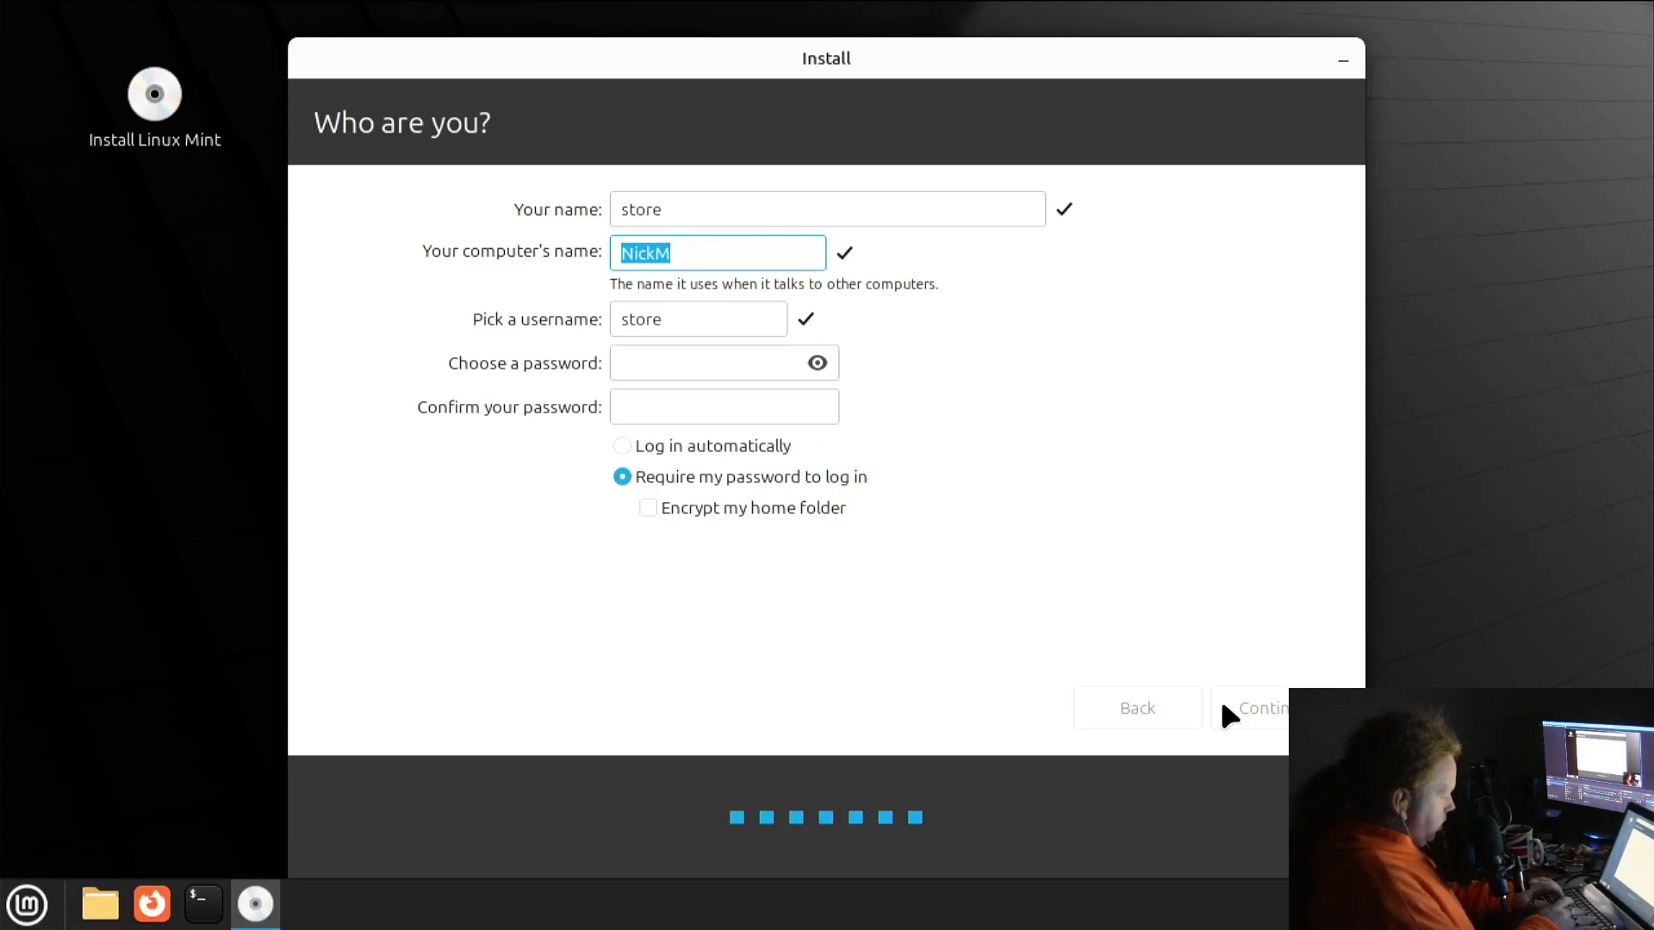
{"action": "type", "text": "LinuxPanicMobile"}
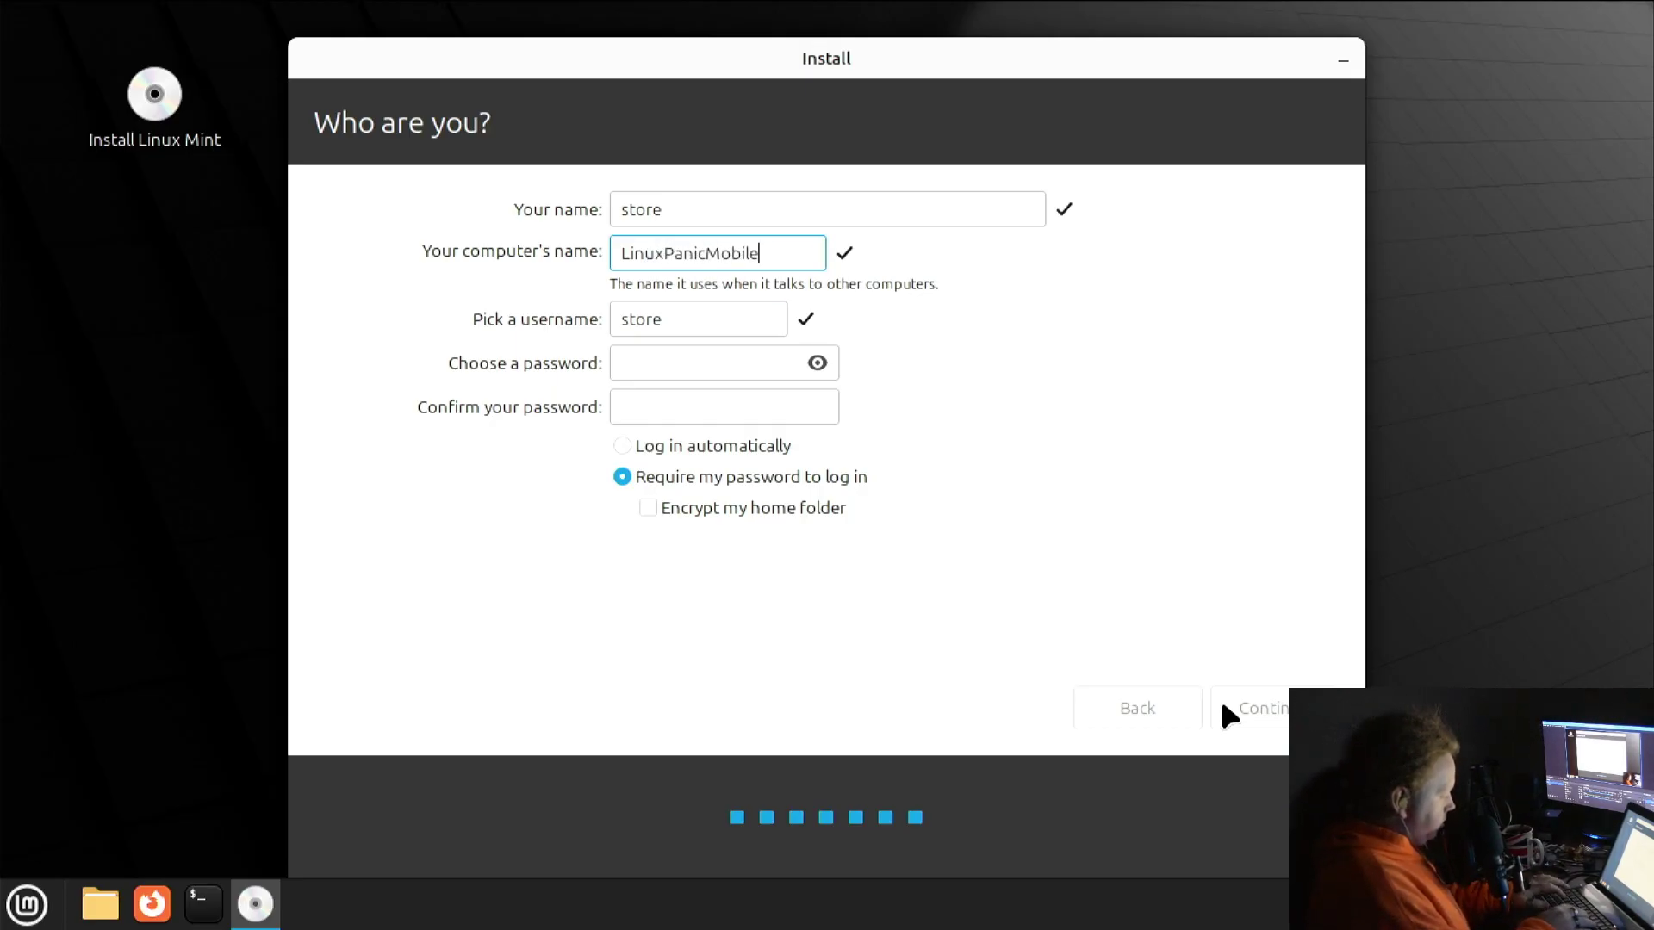
{"action": "key", "text": "Tab"}
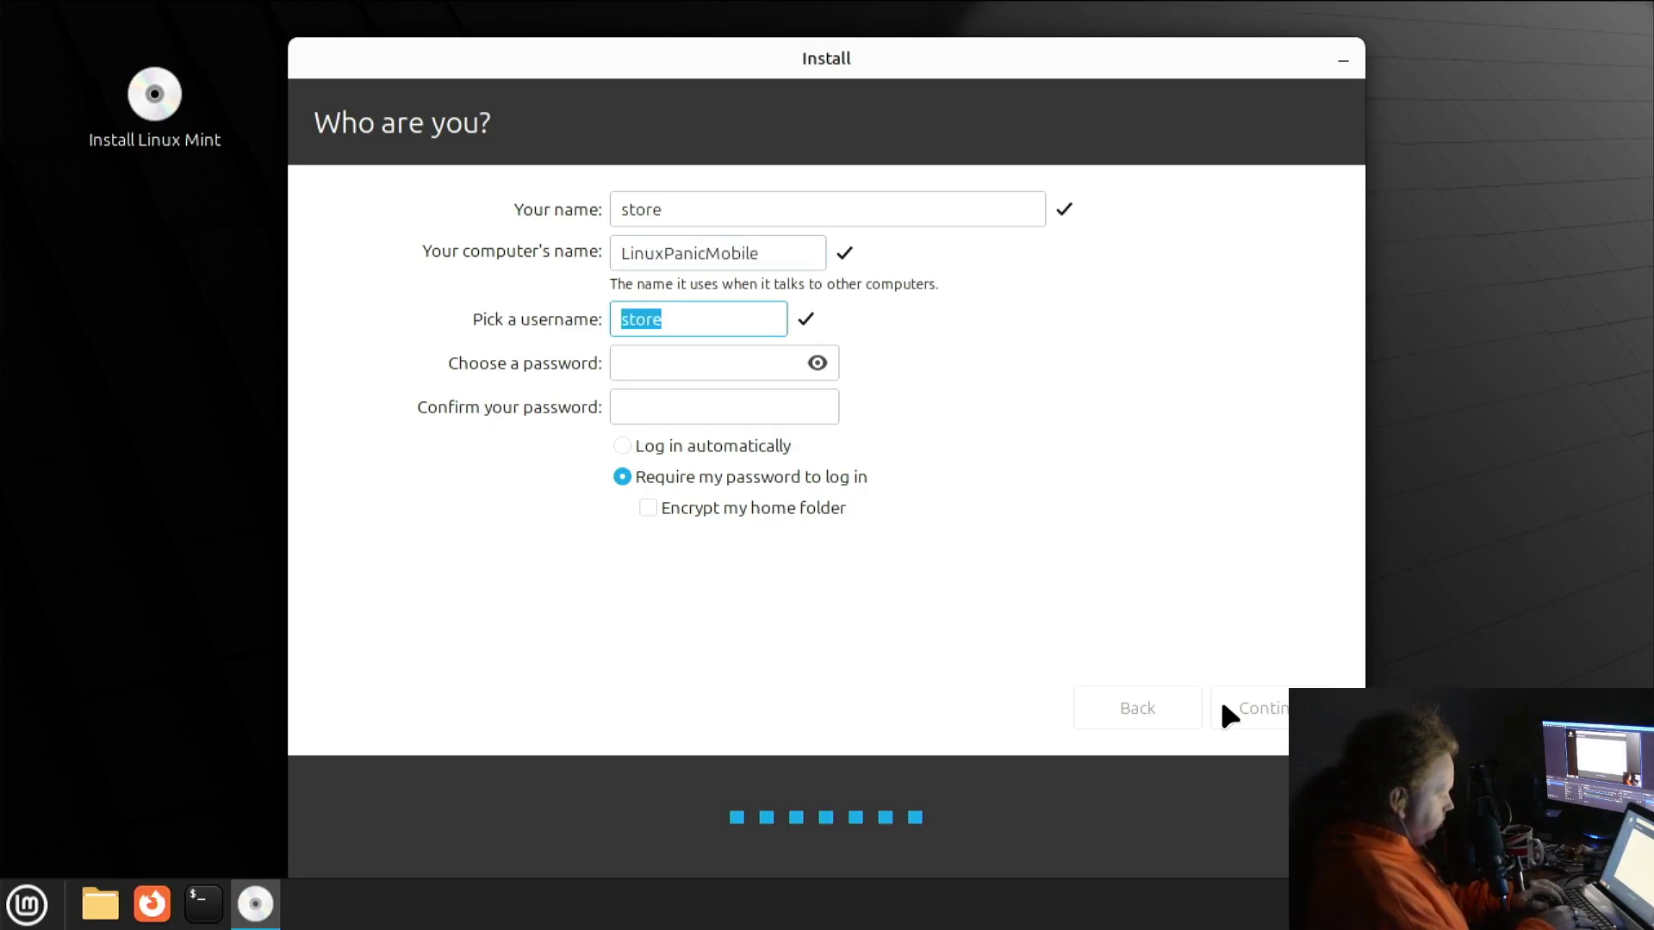
Set the username to lpm, then enter and confirm the account password
{"action": "key", "text": "BackSpace"}
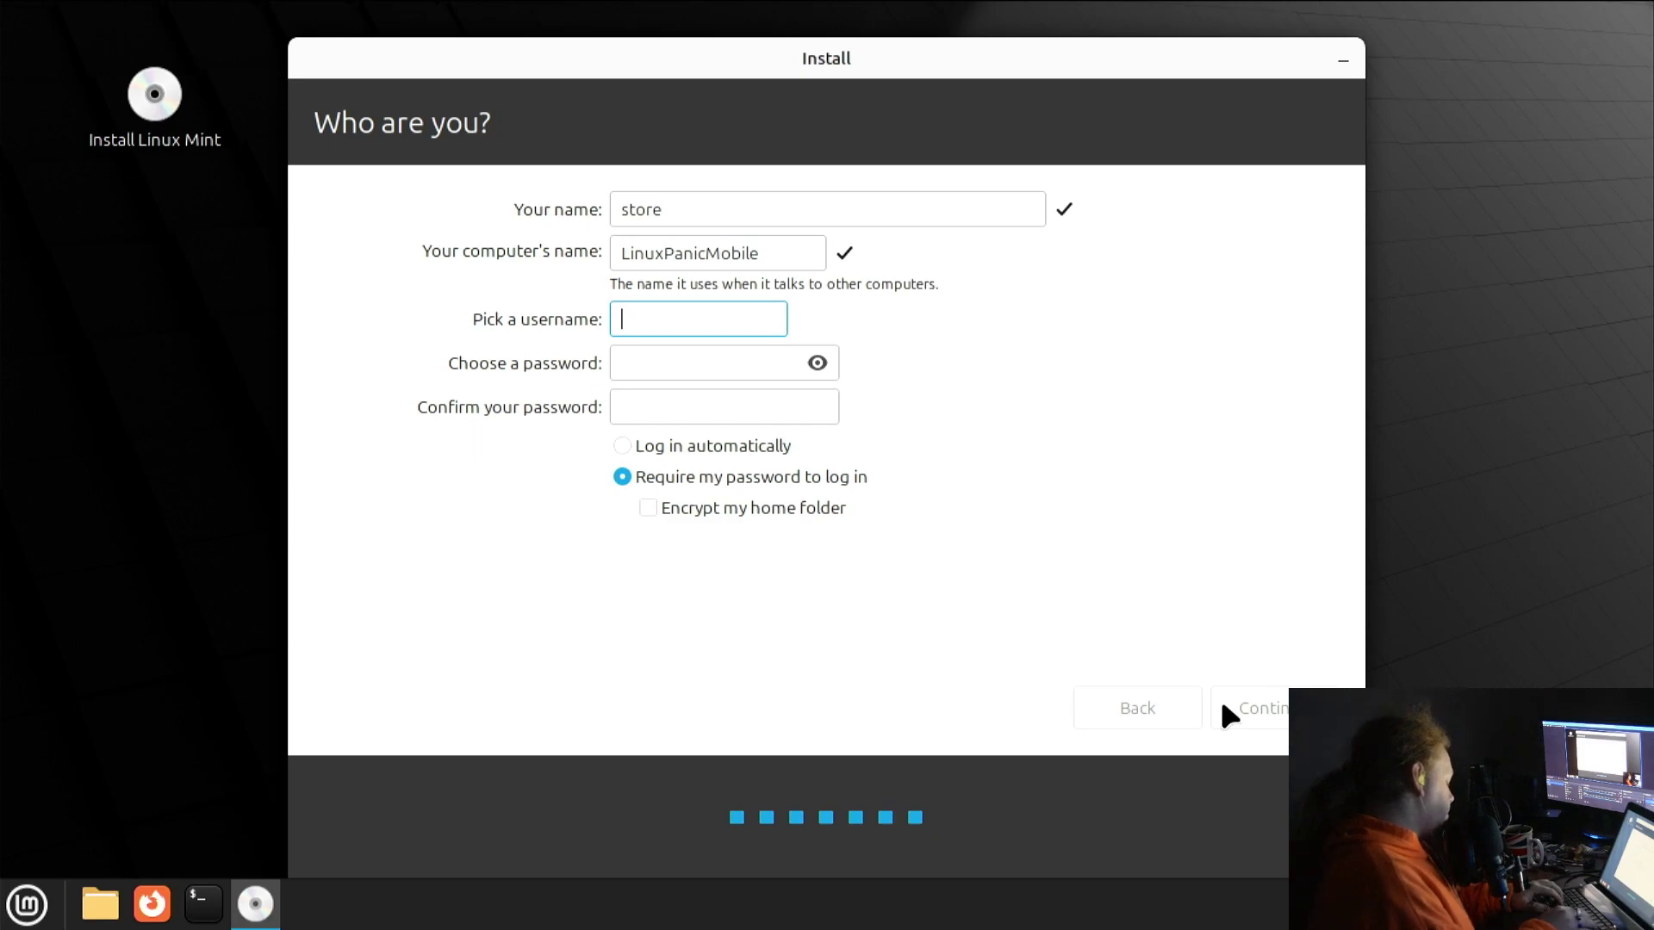
{"action": "key", "text": "Tab"}
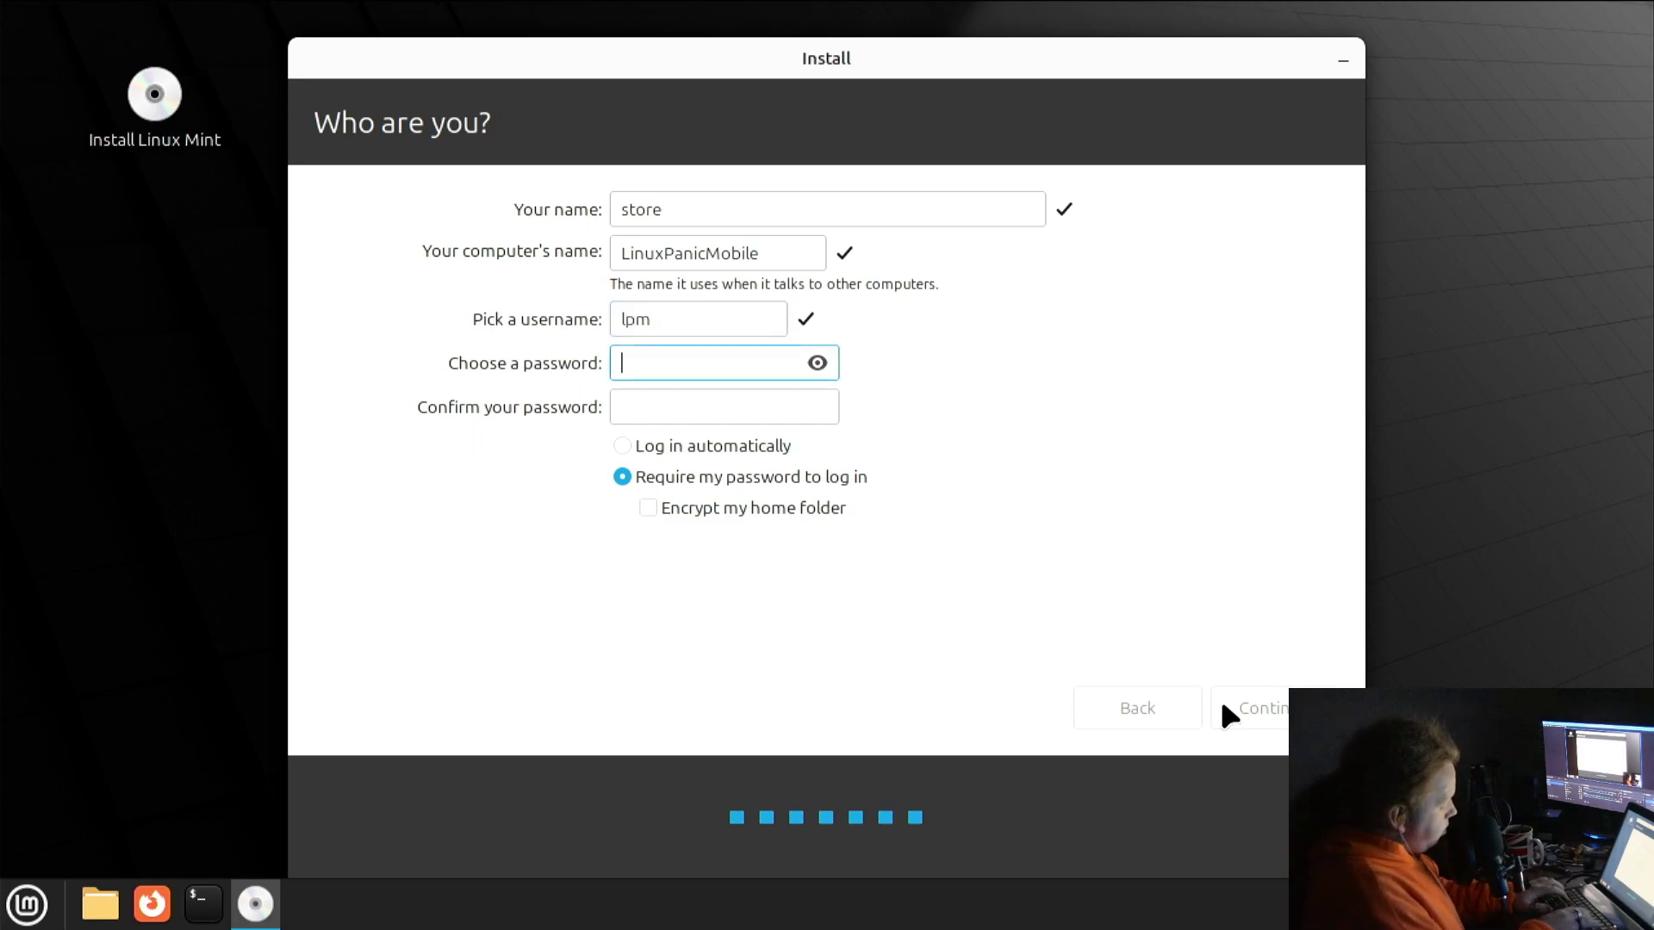
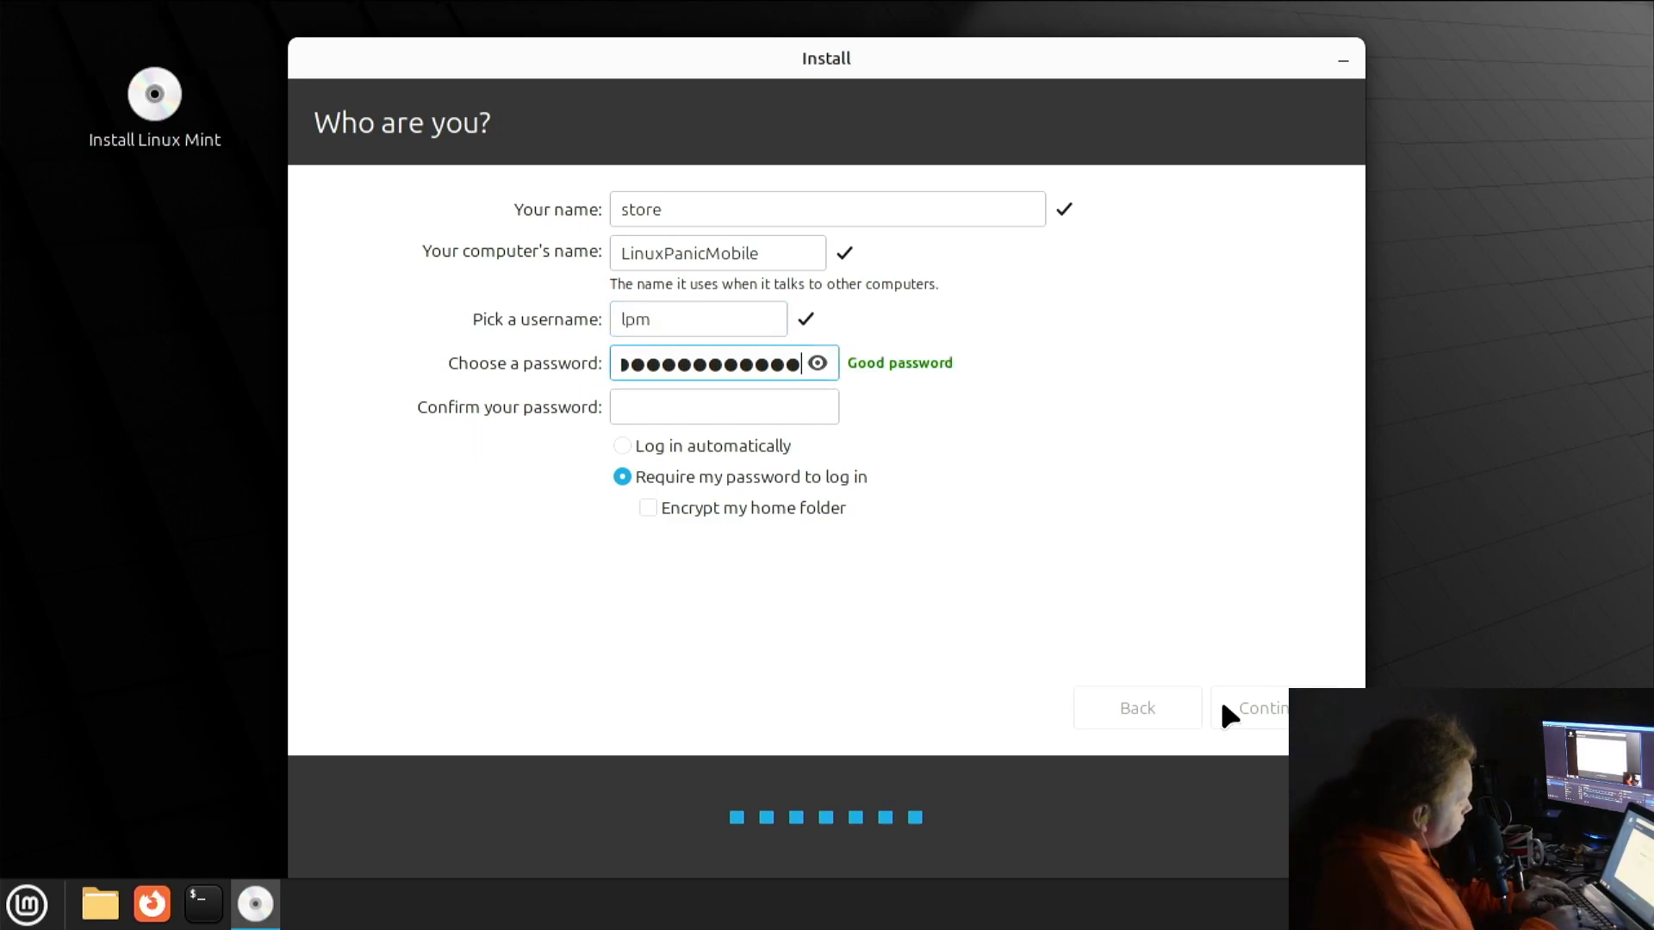
{"action": "key", "text": "Tab"}
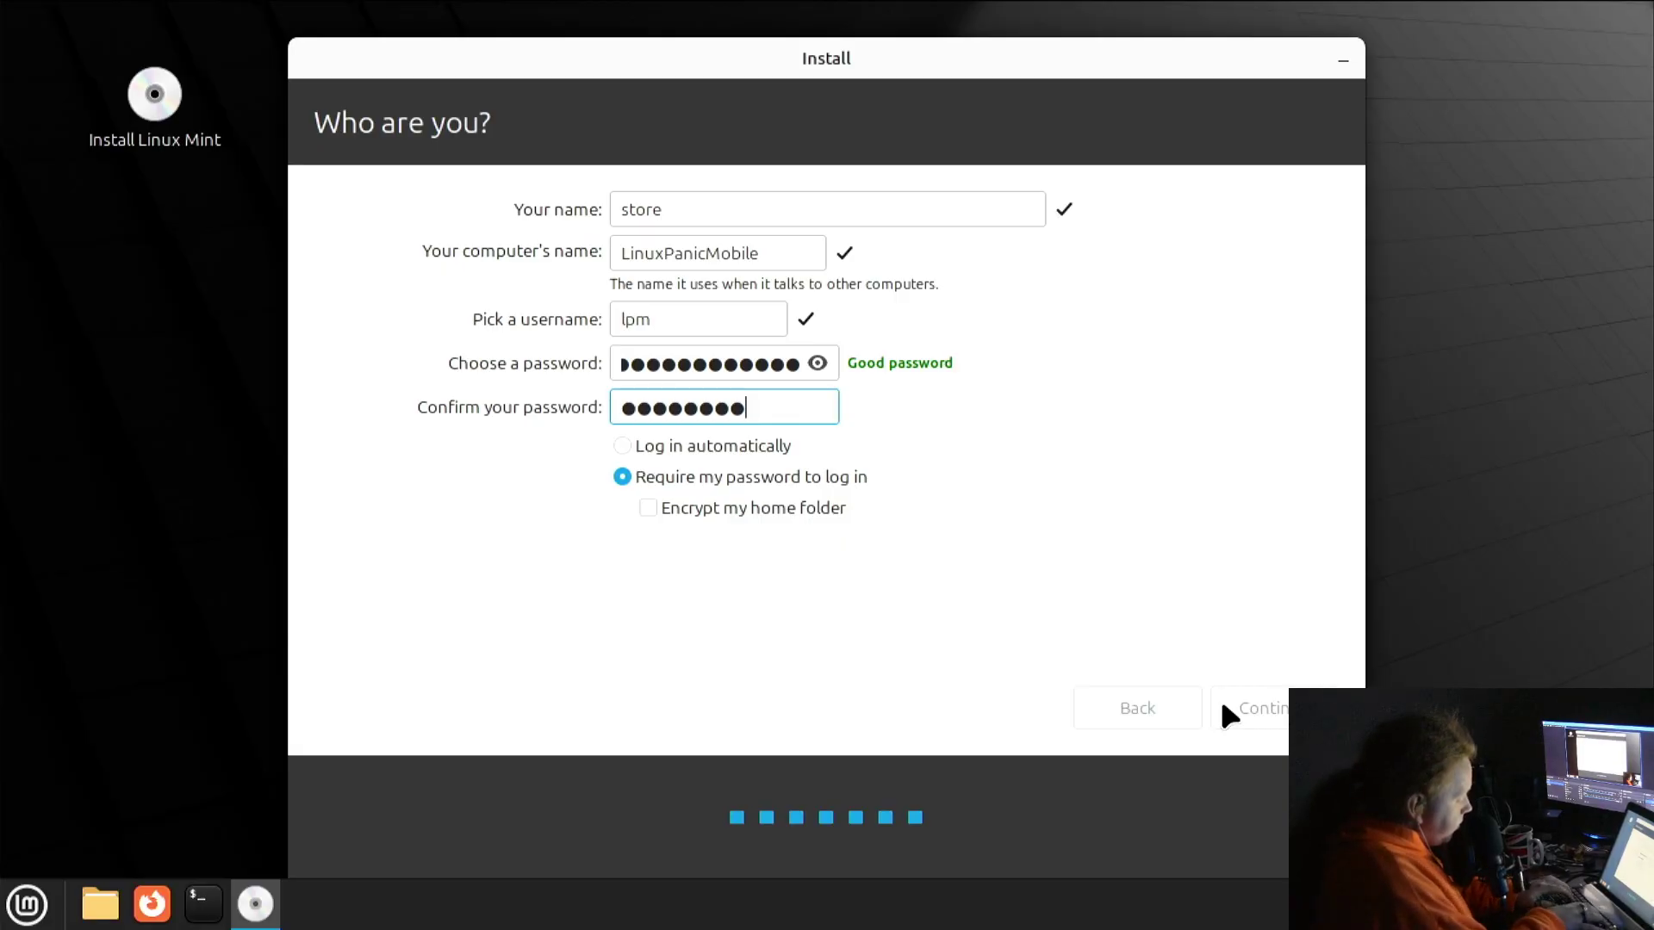
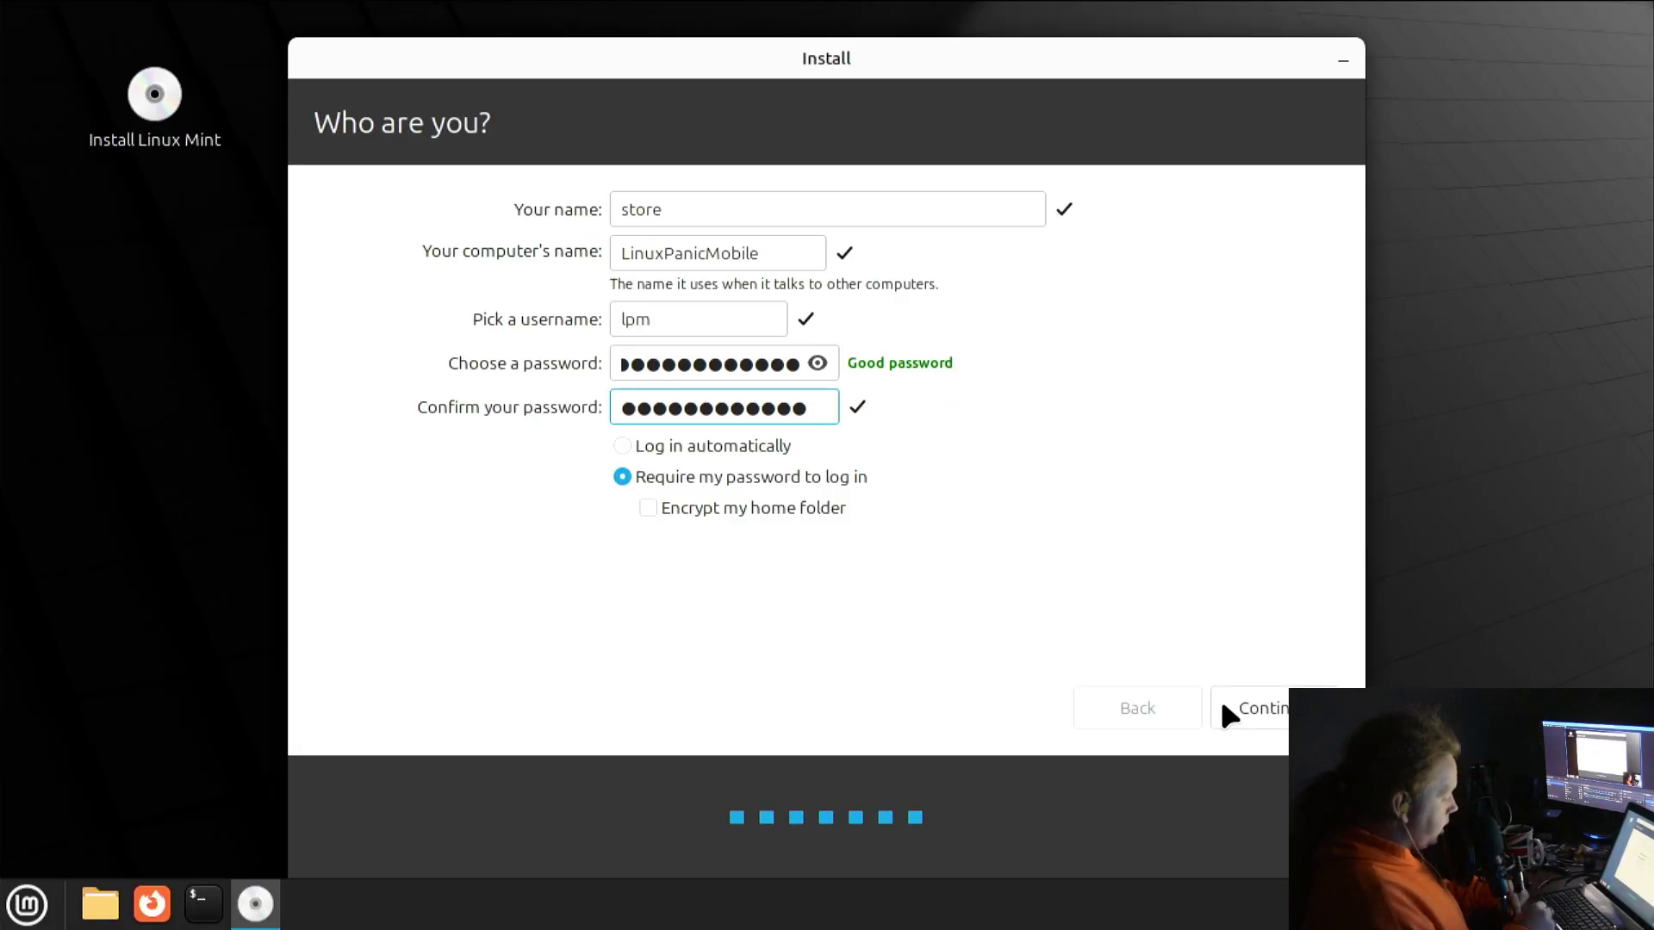
Start the installation and expand the detailed installation log
{"action": "left_click", "coordinate": [1223, 706]}
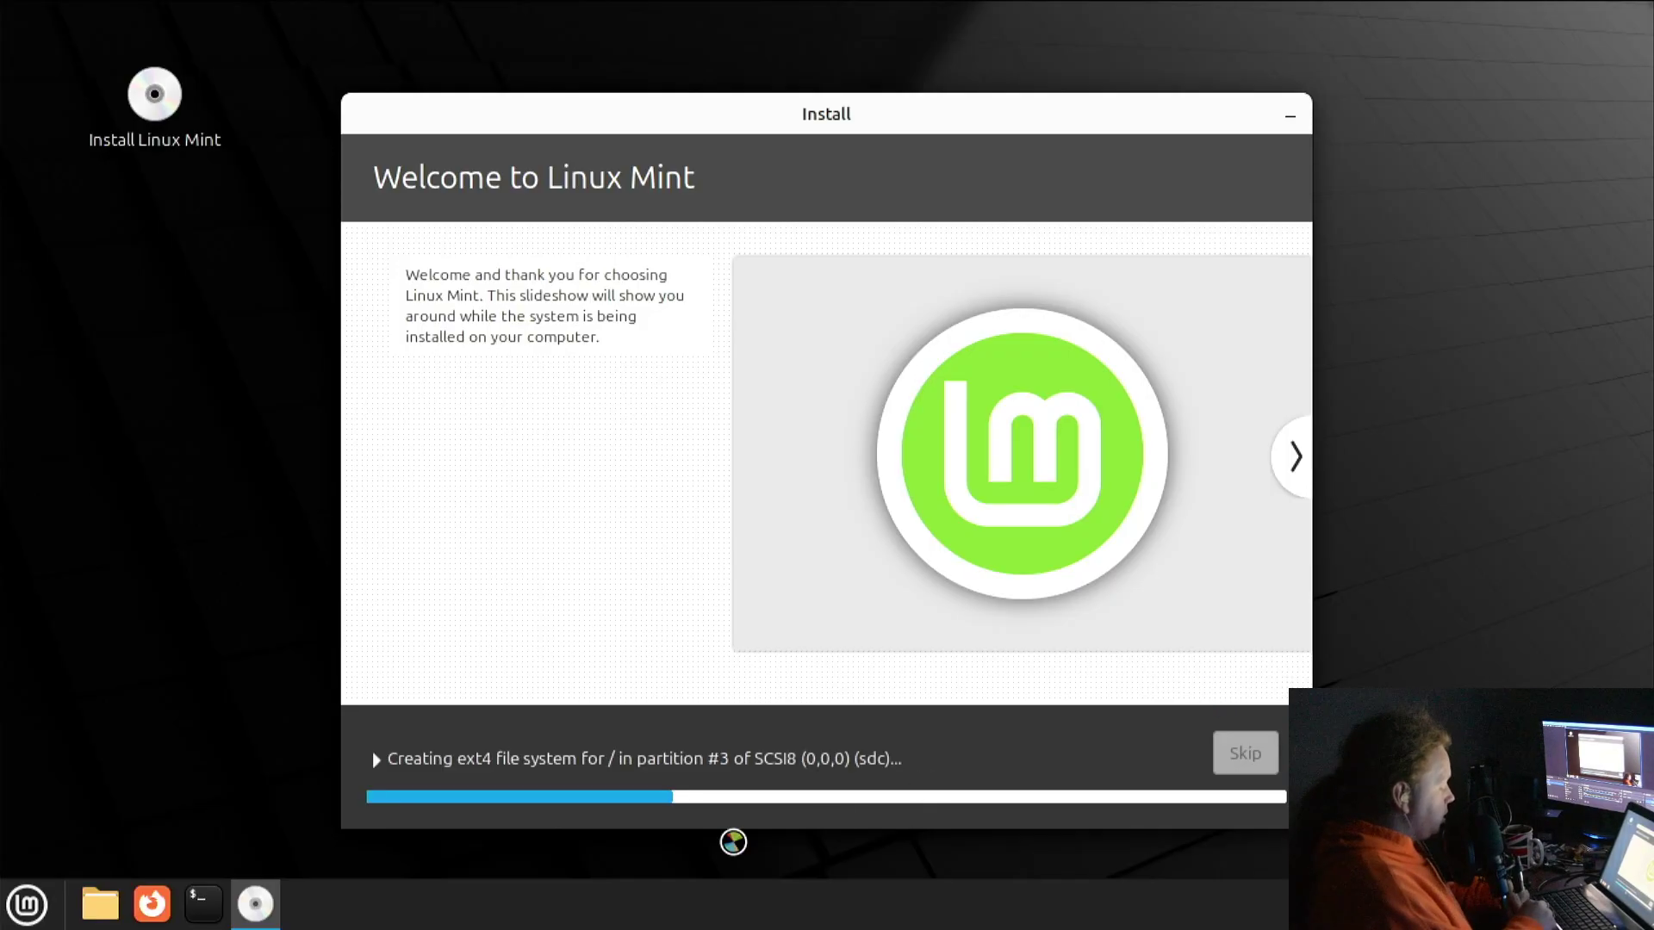
{"action": "left_click", "coordinate": [689, 760]}
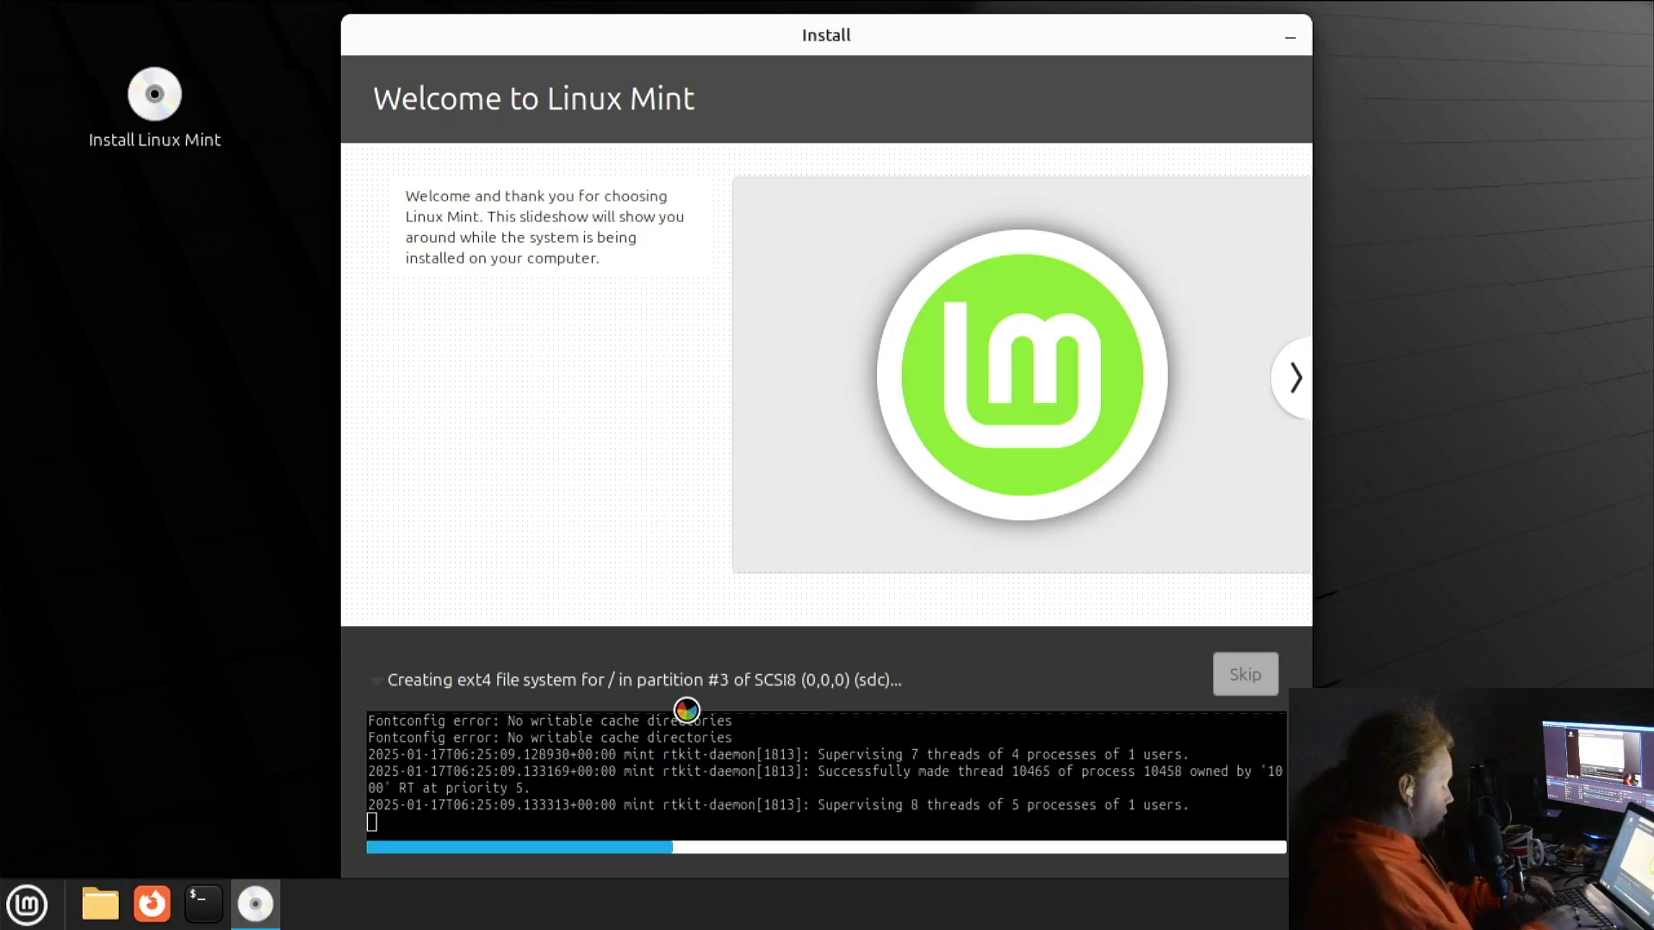
Launch GParted and view the partitions on the 28.91 GiB /dev/sdc drive
{"action": "key", "text": "super"}
{"action": "type", "text": "gparted"}
{"action": "key", "text": "Return"}
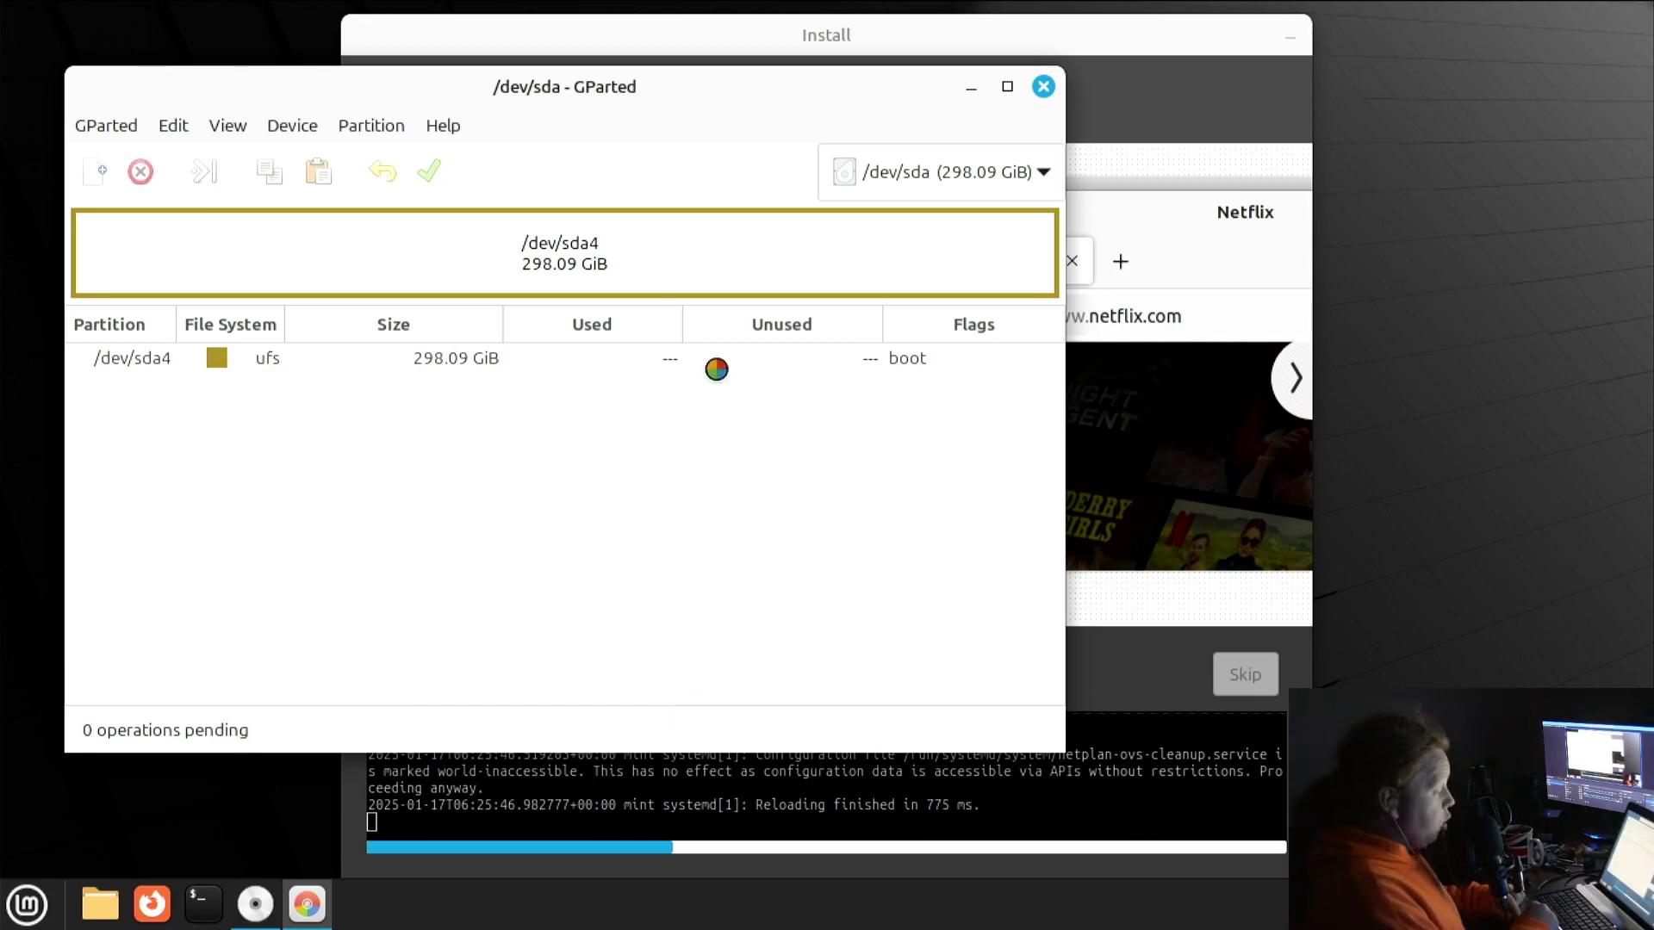
{"action": "left_click", "coordinate": [861, 171]}
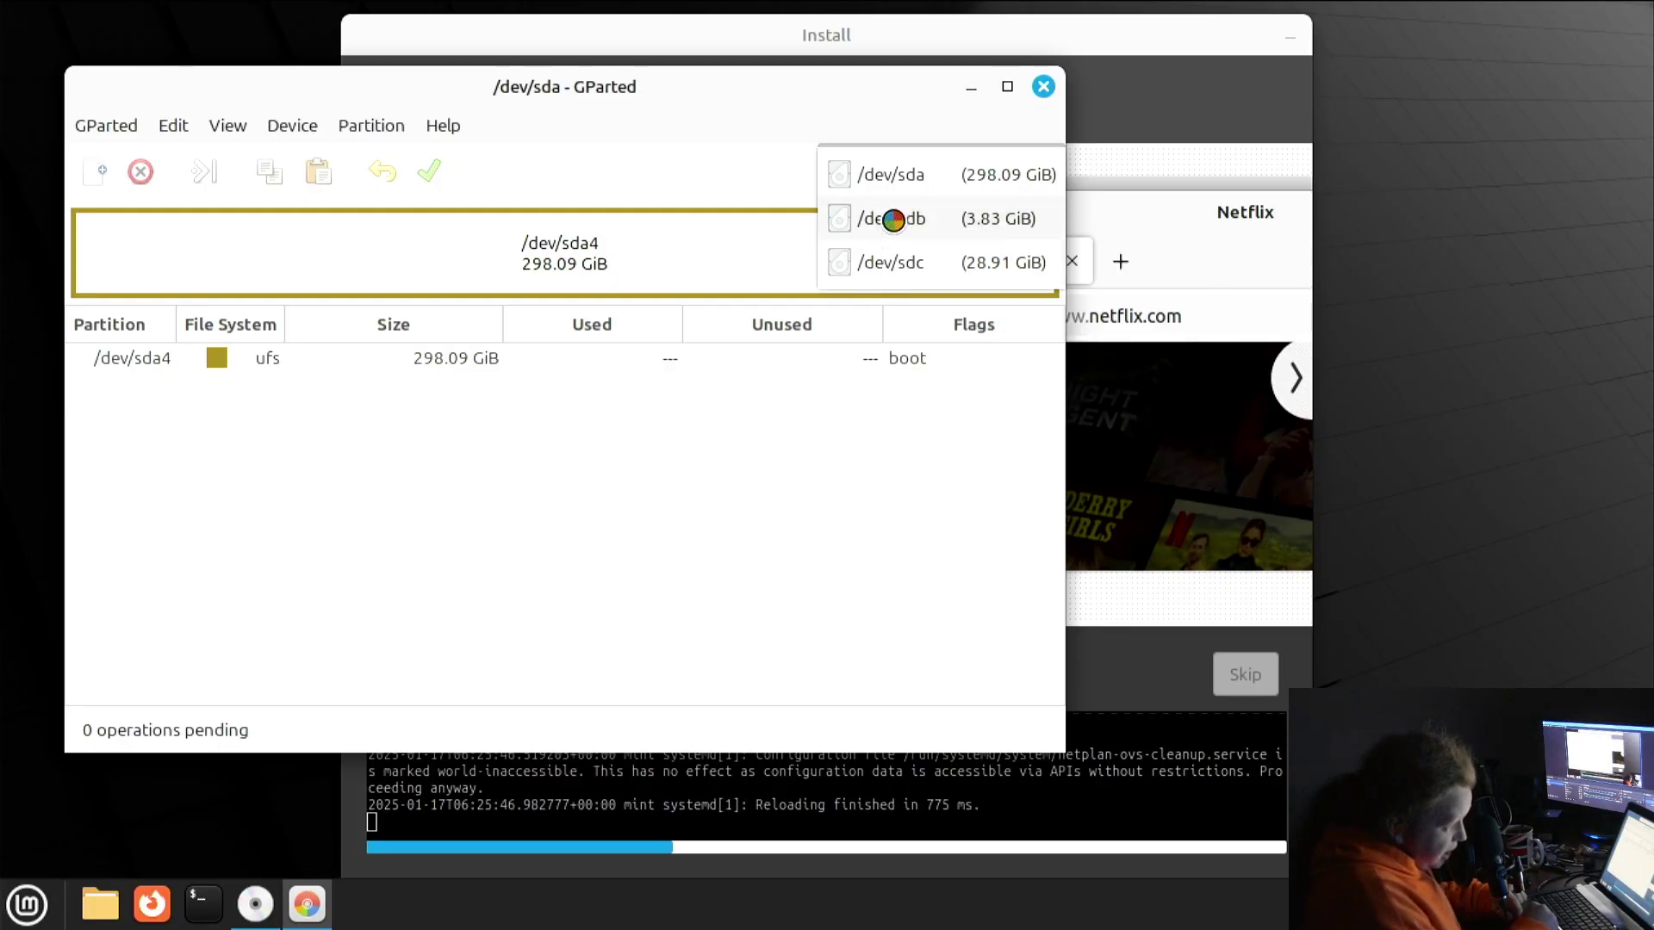
{"action": "left_click", "coordinate": [882, 263]}
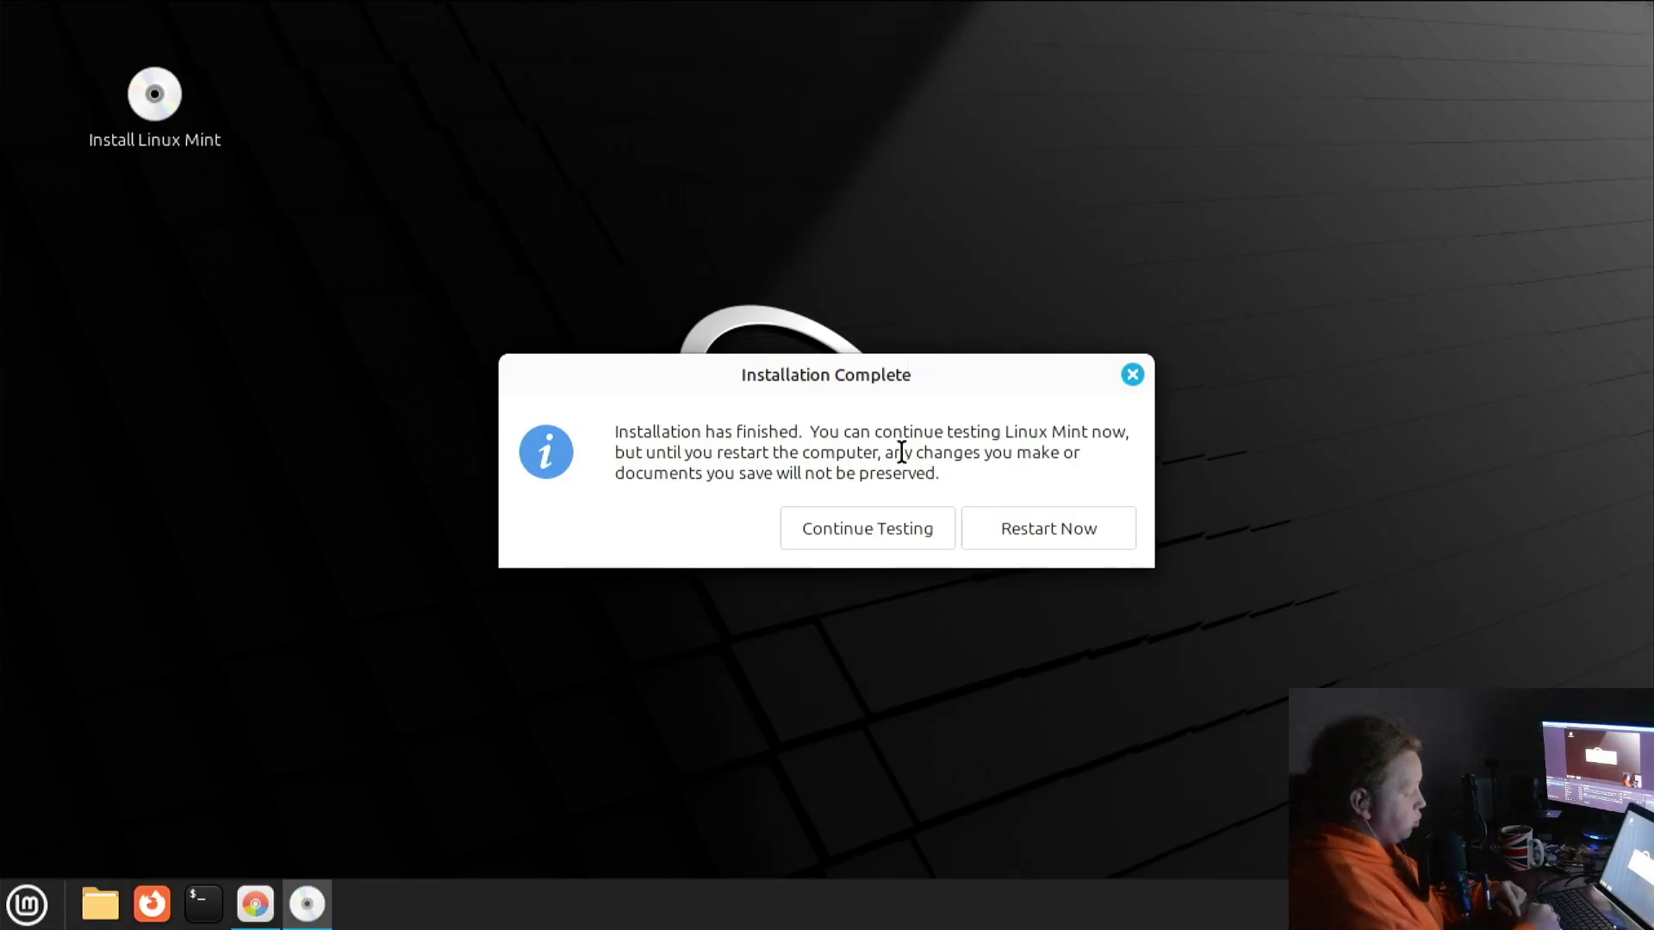
Choose Continue Testing to keep the live session running
{"action": "left_click", "coordinate": [895, 524]}
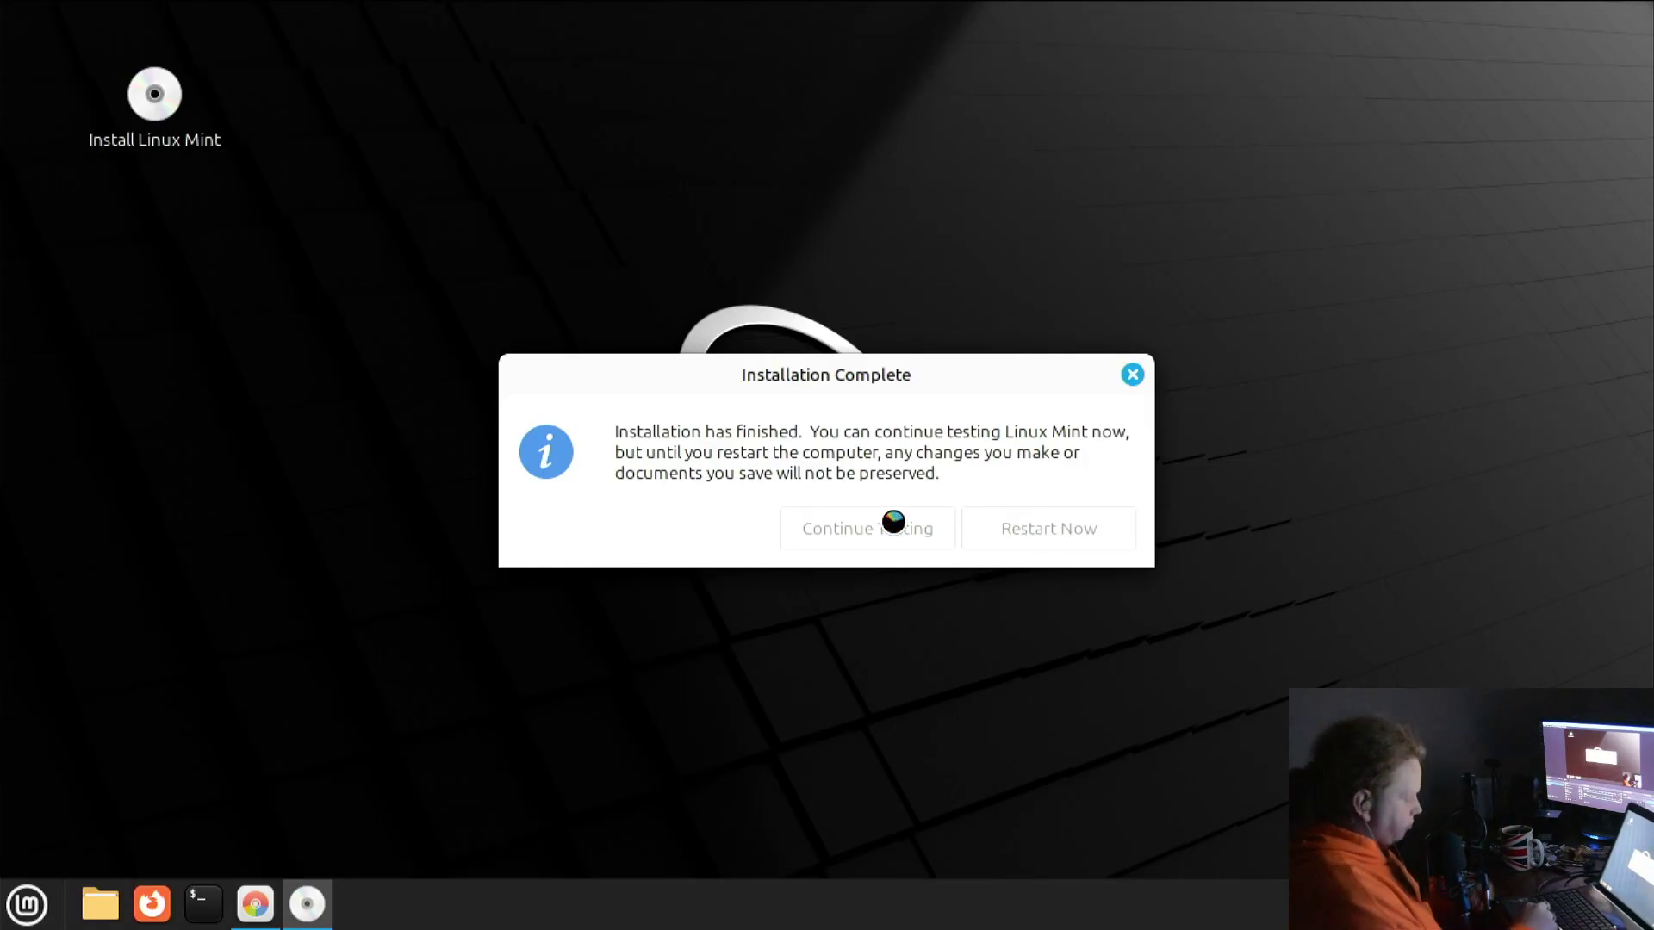
Open the Home folder, try mounting the 32 GB Volume, and dismiss the mount error
{"action": "left_click", "coordinate": [111, 917]}
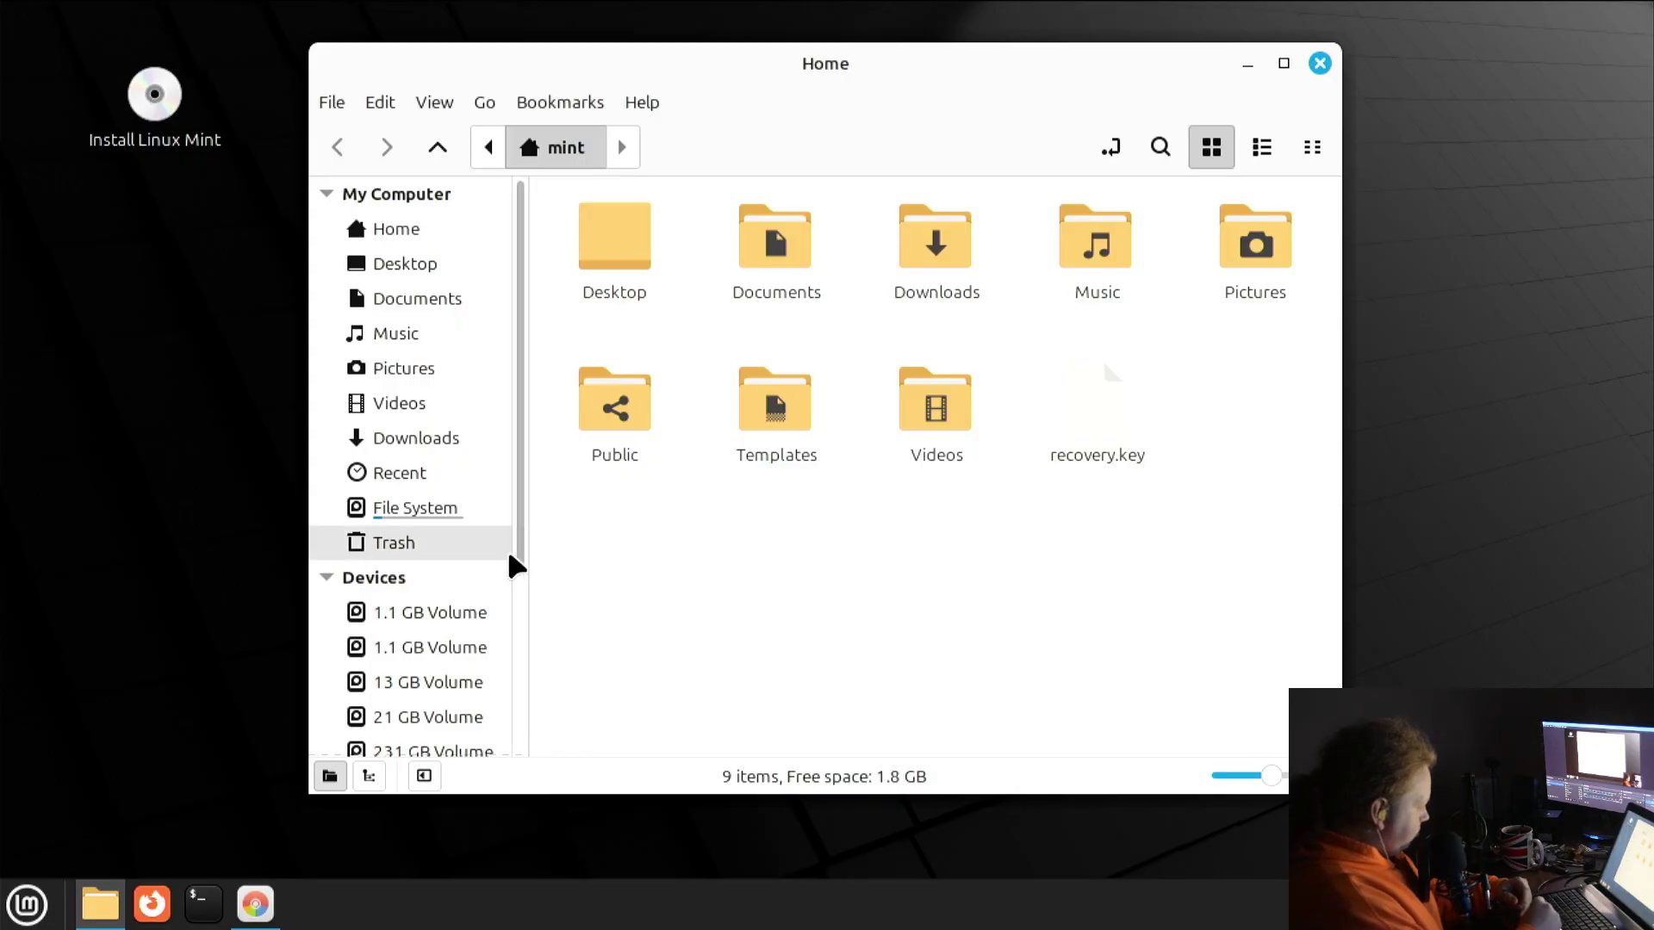
{"action": "left_click_drag", "start_coordinate": [528, 562], "coordinate": [515, 779]}
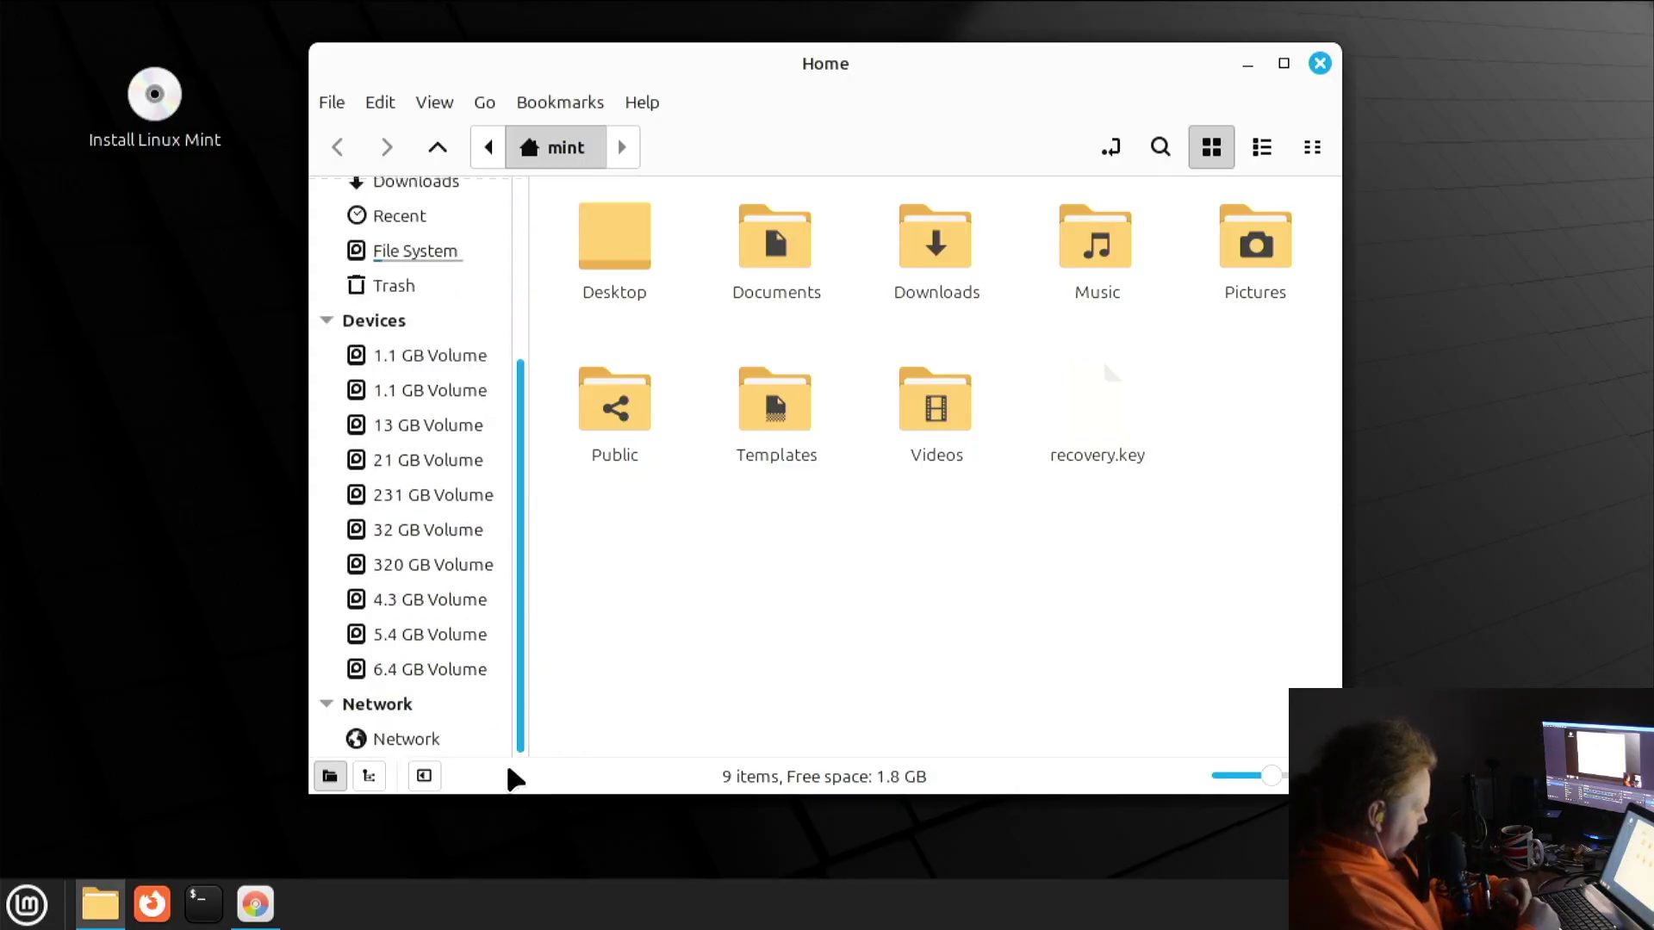
{"action": "left_click", "coordinate": [483, 543]}
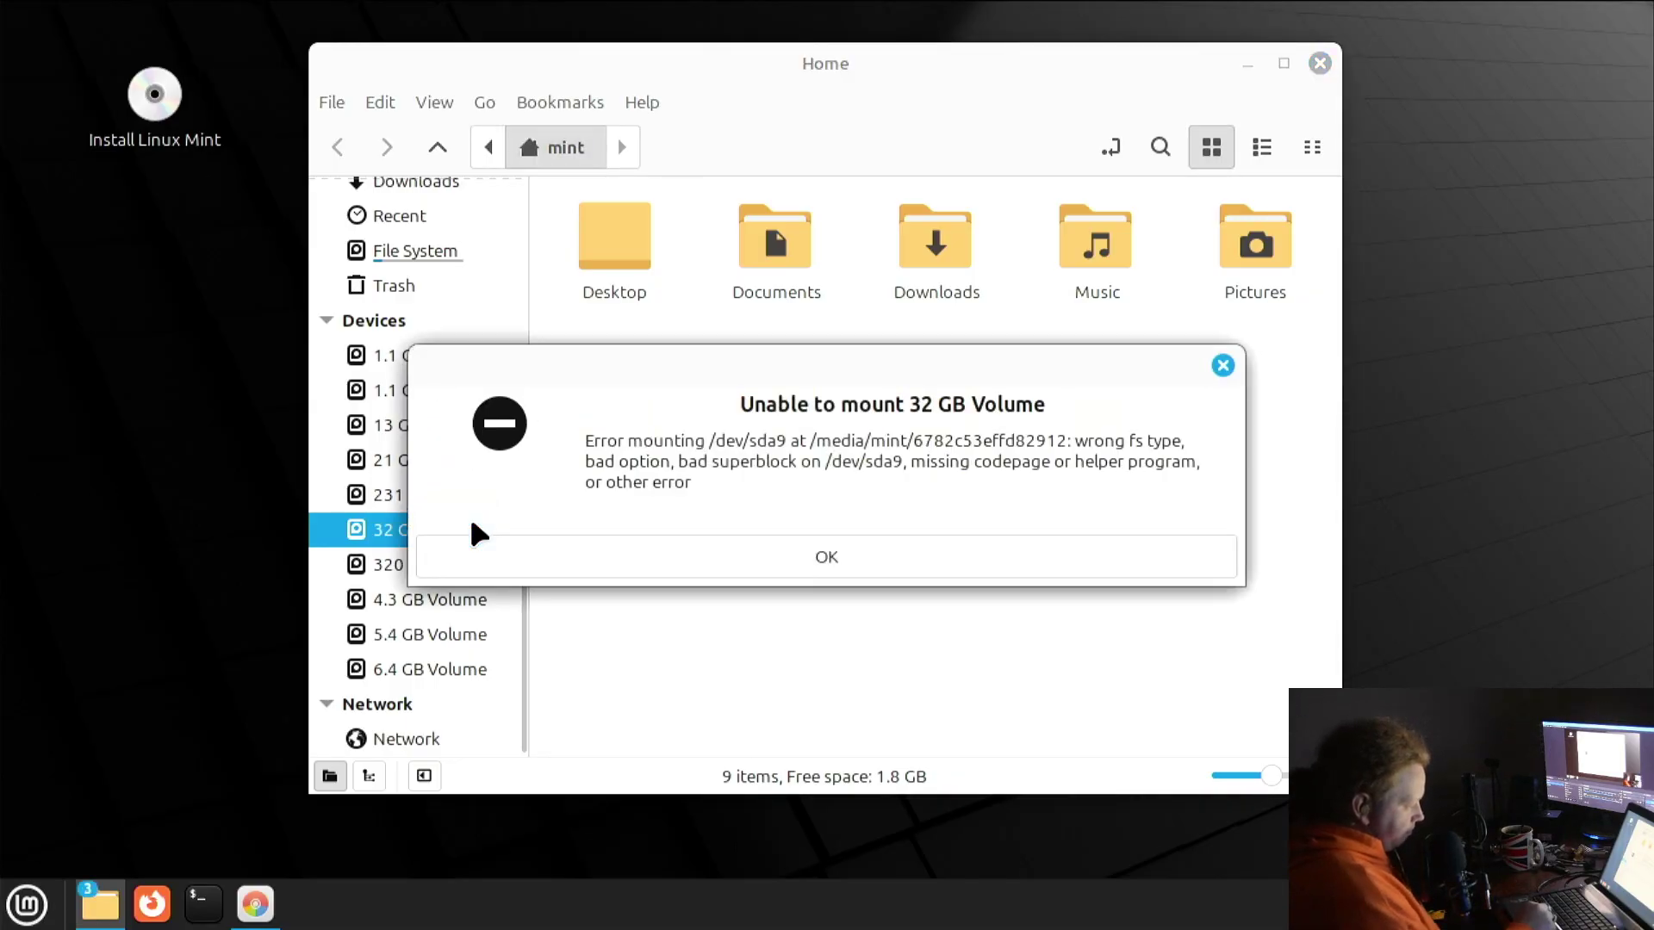
{"action": "left_click", "coordinate": [643, 562]}
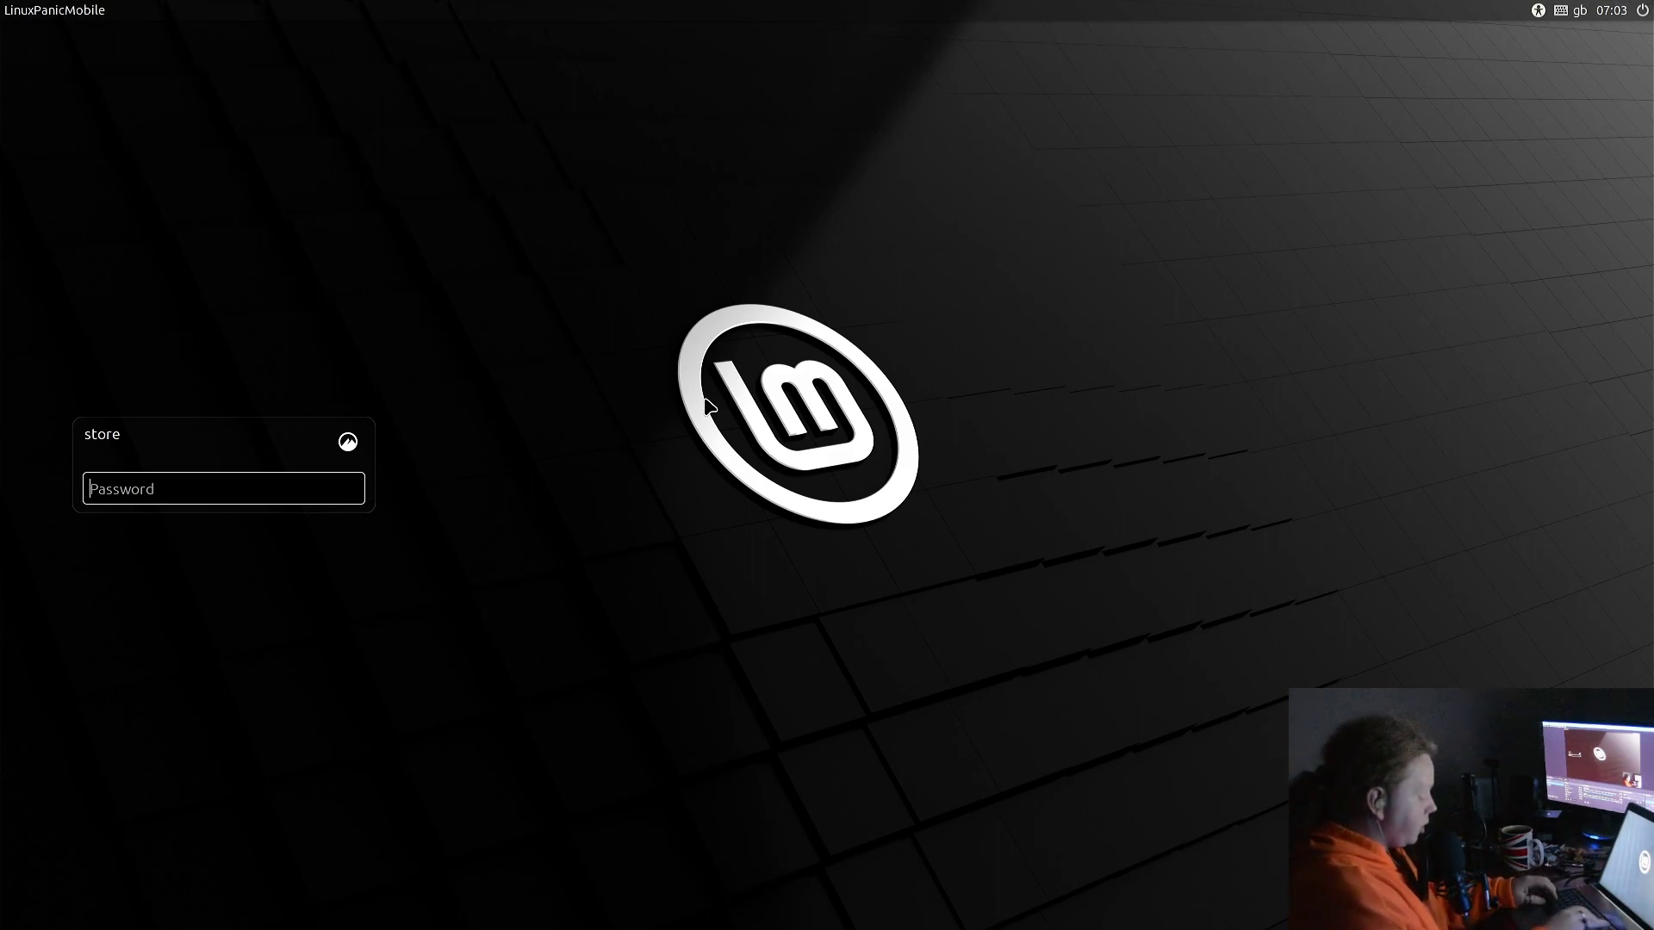
Type the account password into the login screen's Password field
{"action": "type", "text": "******"}
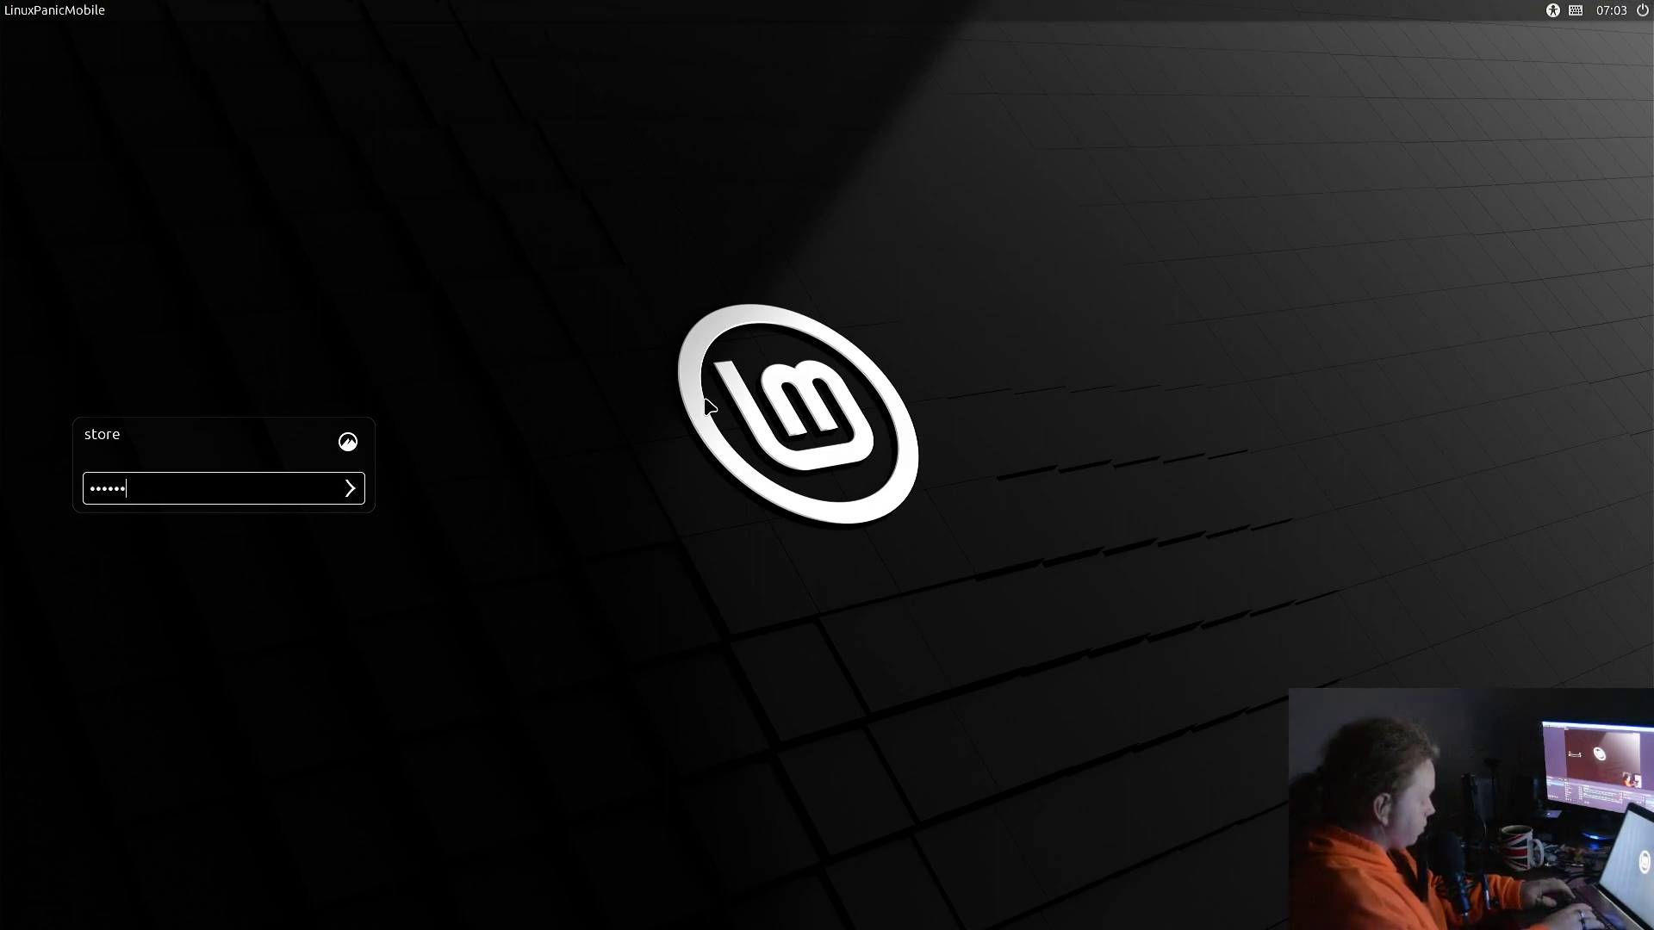
{"action": "type", "text": "******"}
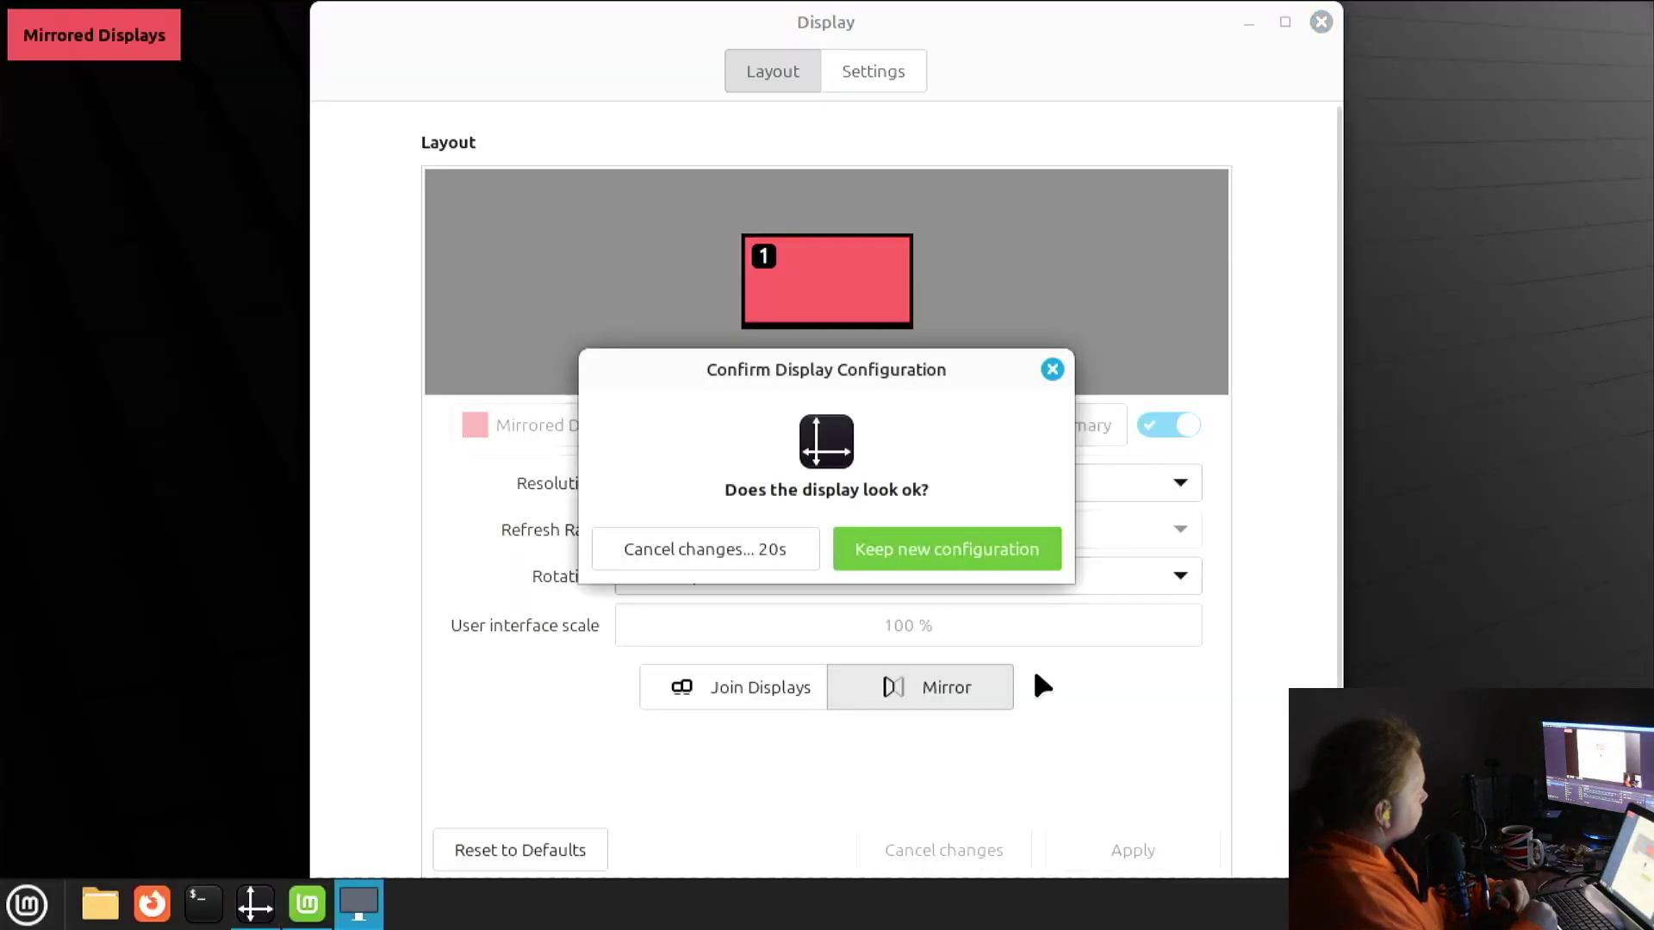
Keep the mirrored 1280 × 720 display layout, then close the Display settings window
{"action": "left_click", "coordinate": [993, 560]}
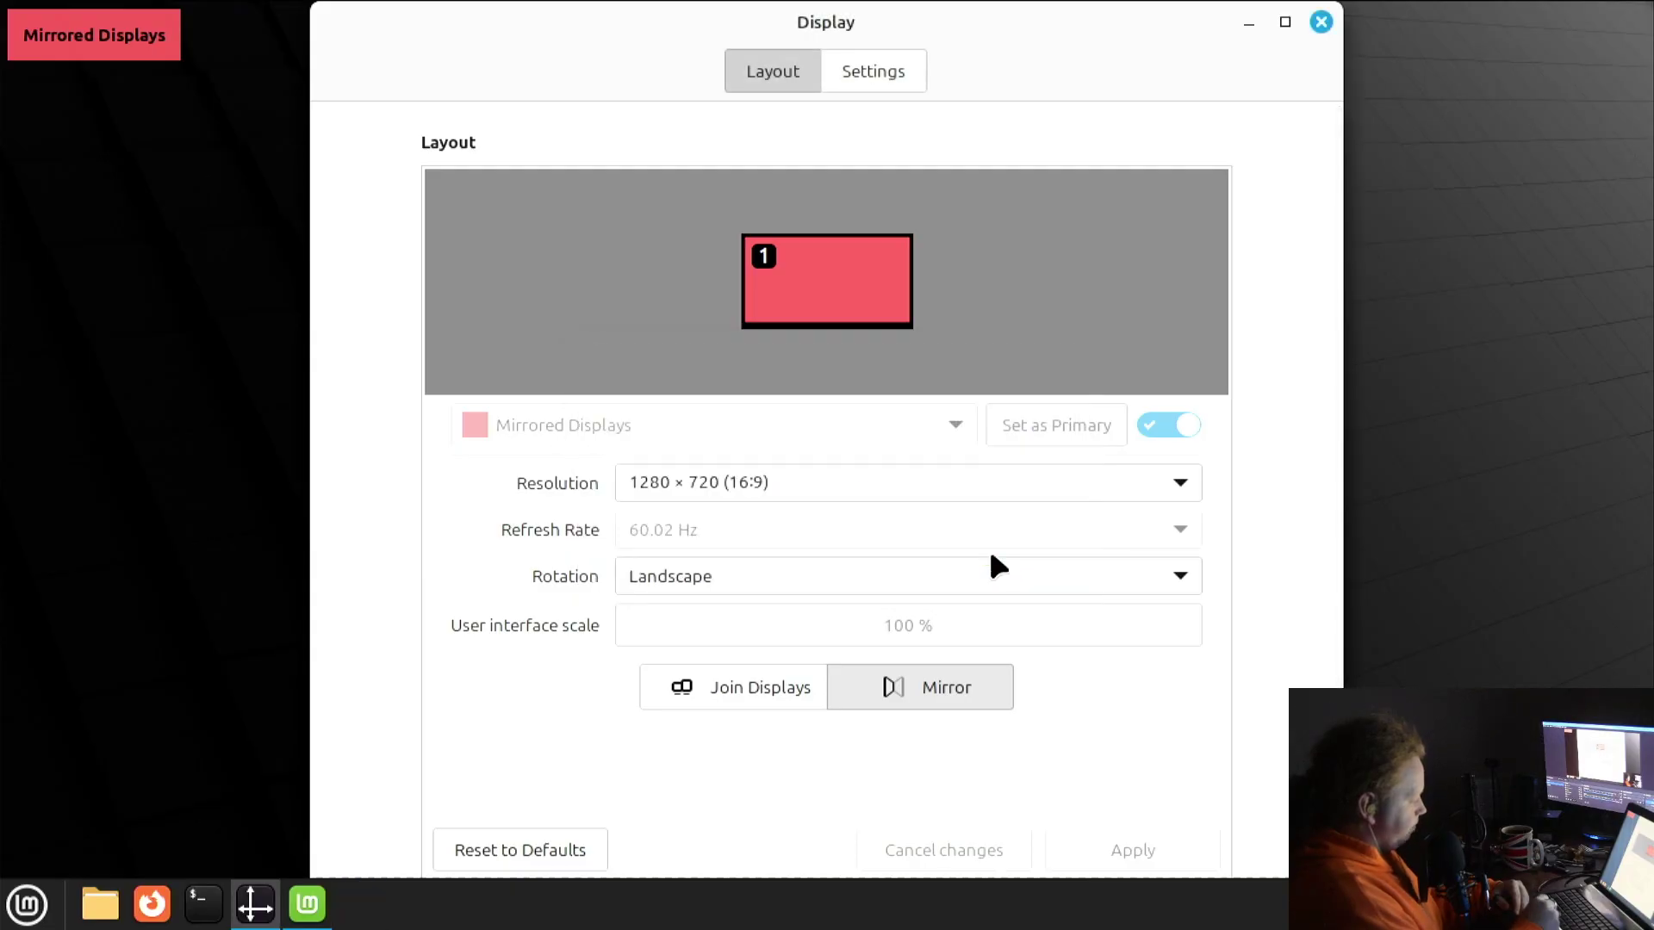
{"action": "left_click", "coordinate": [1323, 22]}
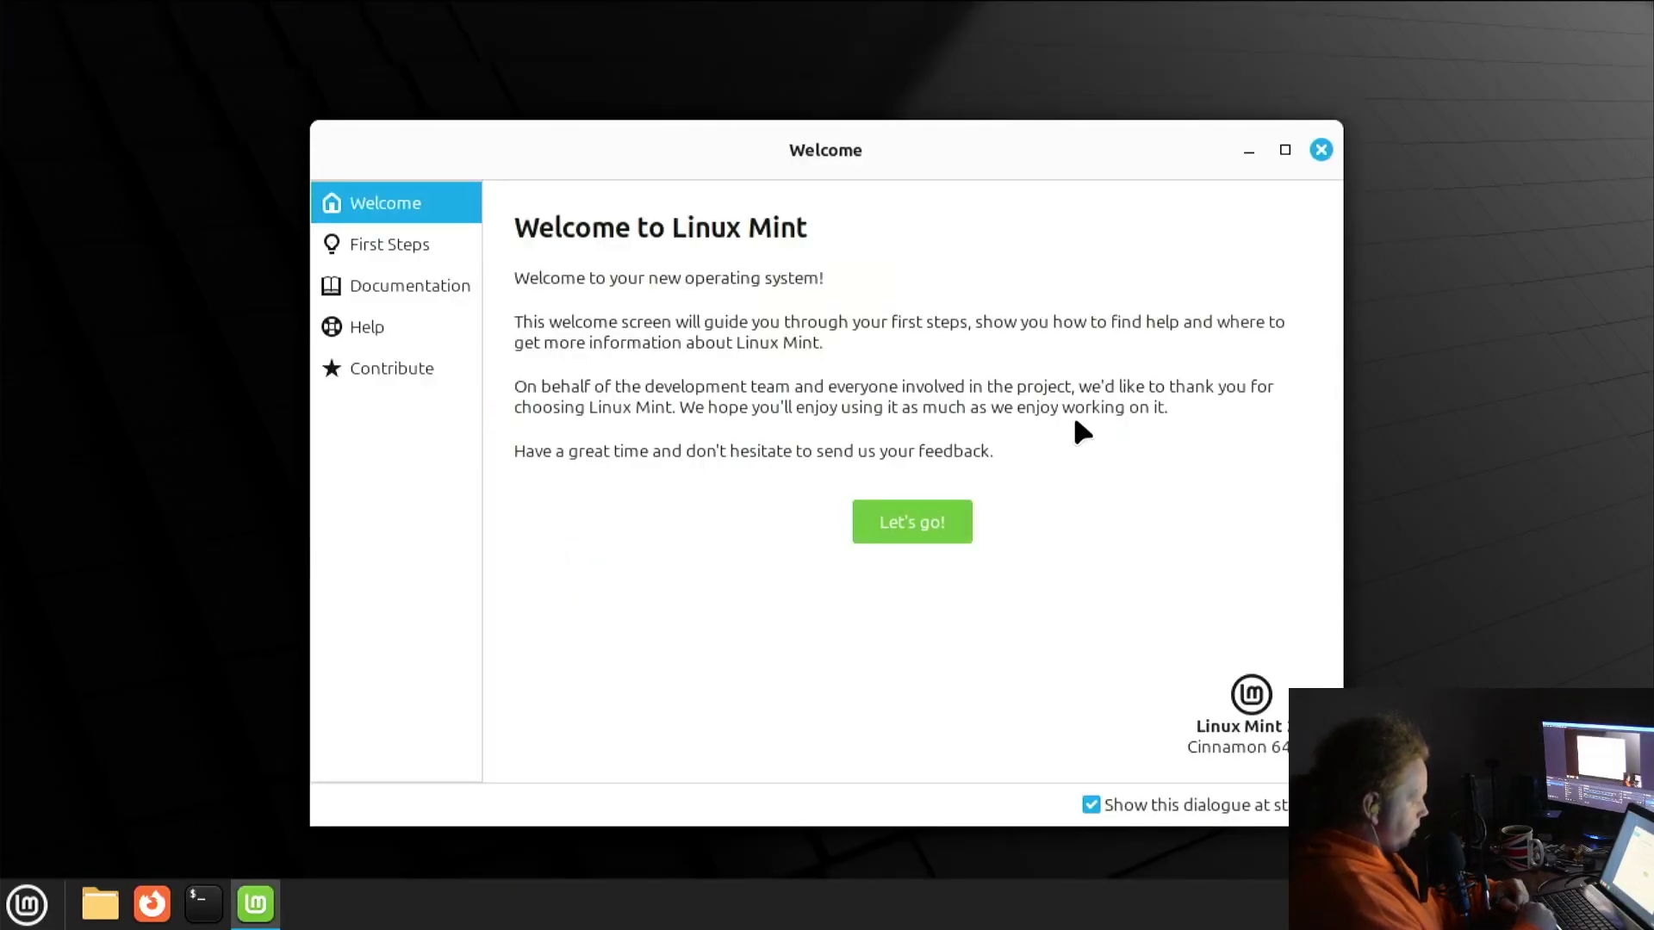
Untick the Welcome screen's show-at-startup option on the first steps page, then close Welcome
{"action": "left_click", "coordinate": [923, 527]}
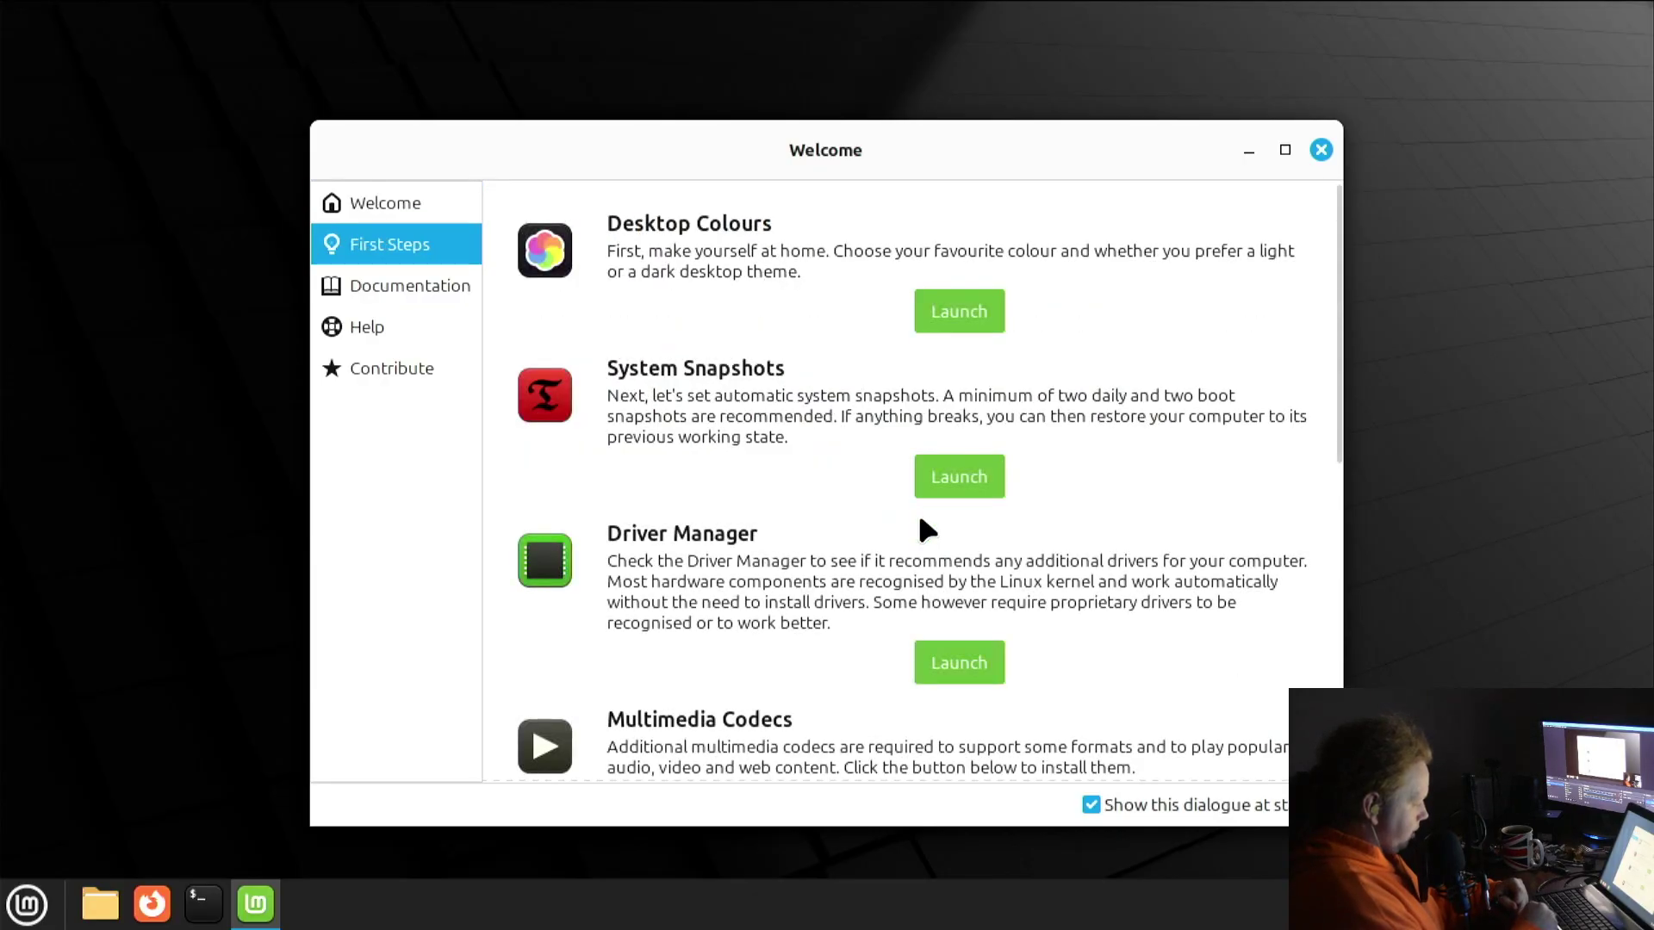
{"action": "left_click", "coordinate": [1092, 804]}
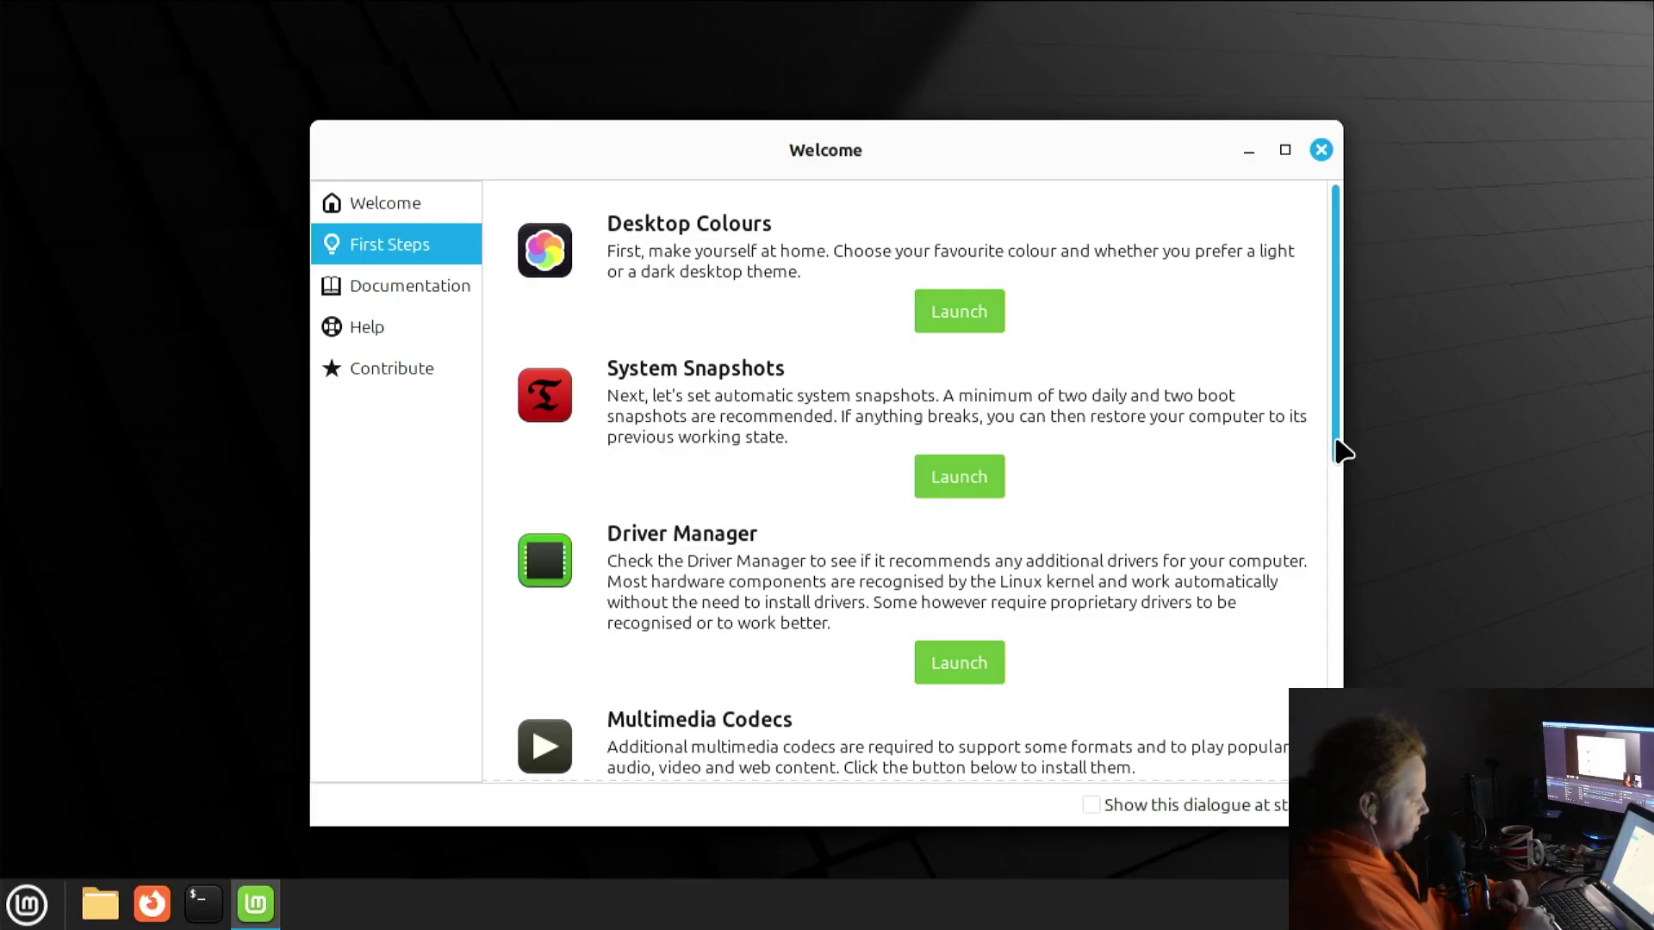
{"action": "left_click_drag", "start_coordinate": [1340, 450], "coordinate": [1327, 719]}
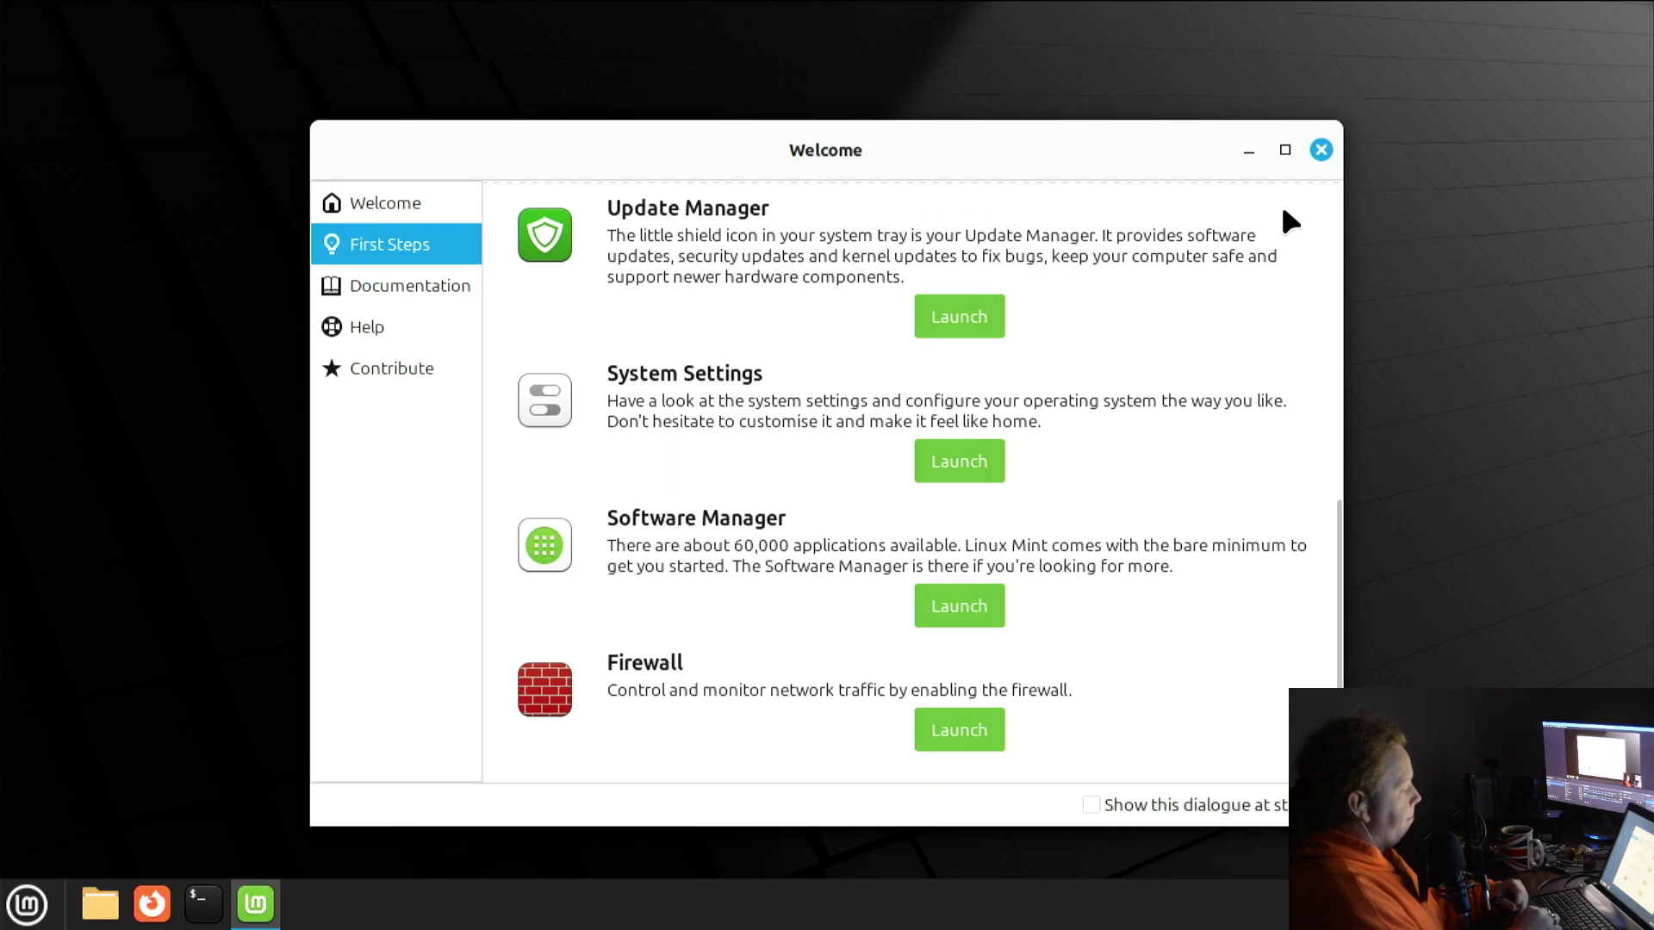
{"action": "left_click", "coordinate": [1320, 150]}
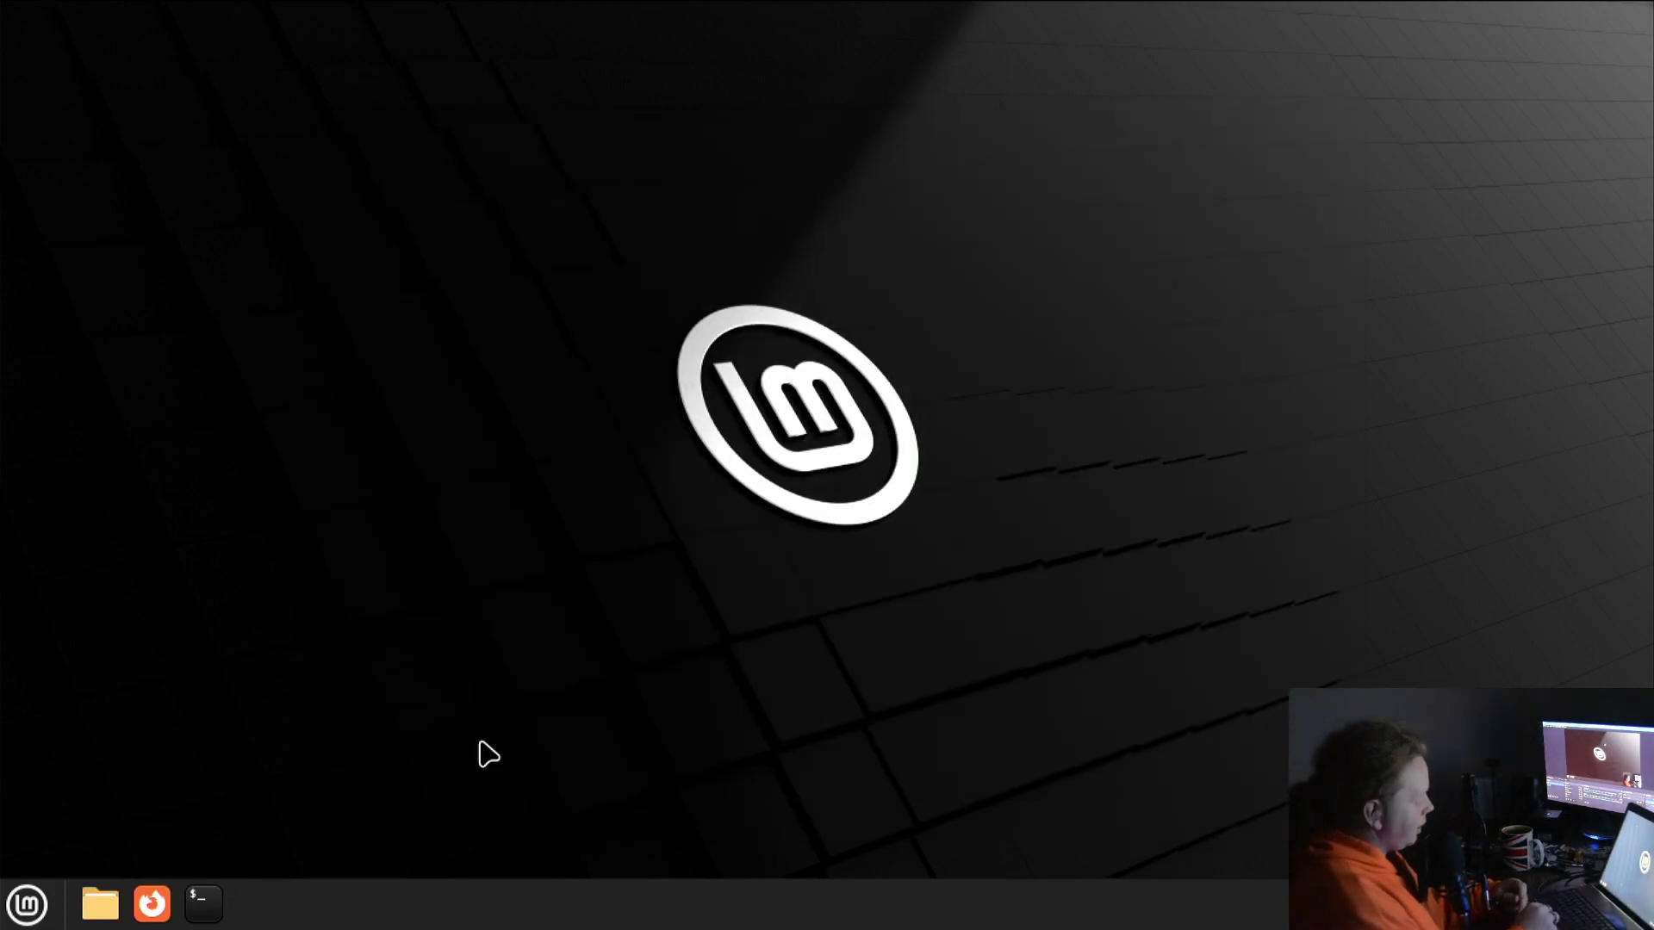
{"action": "left_click", "coordinate": [50, 913]}
{"action": "type", "text": "gpar"}
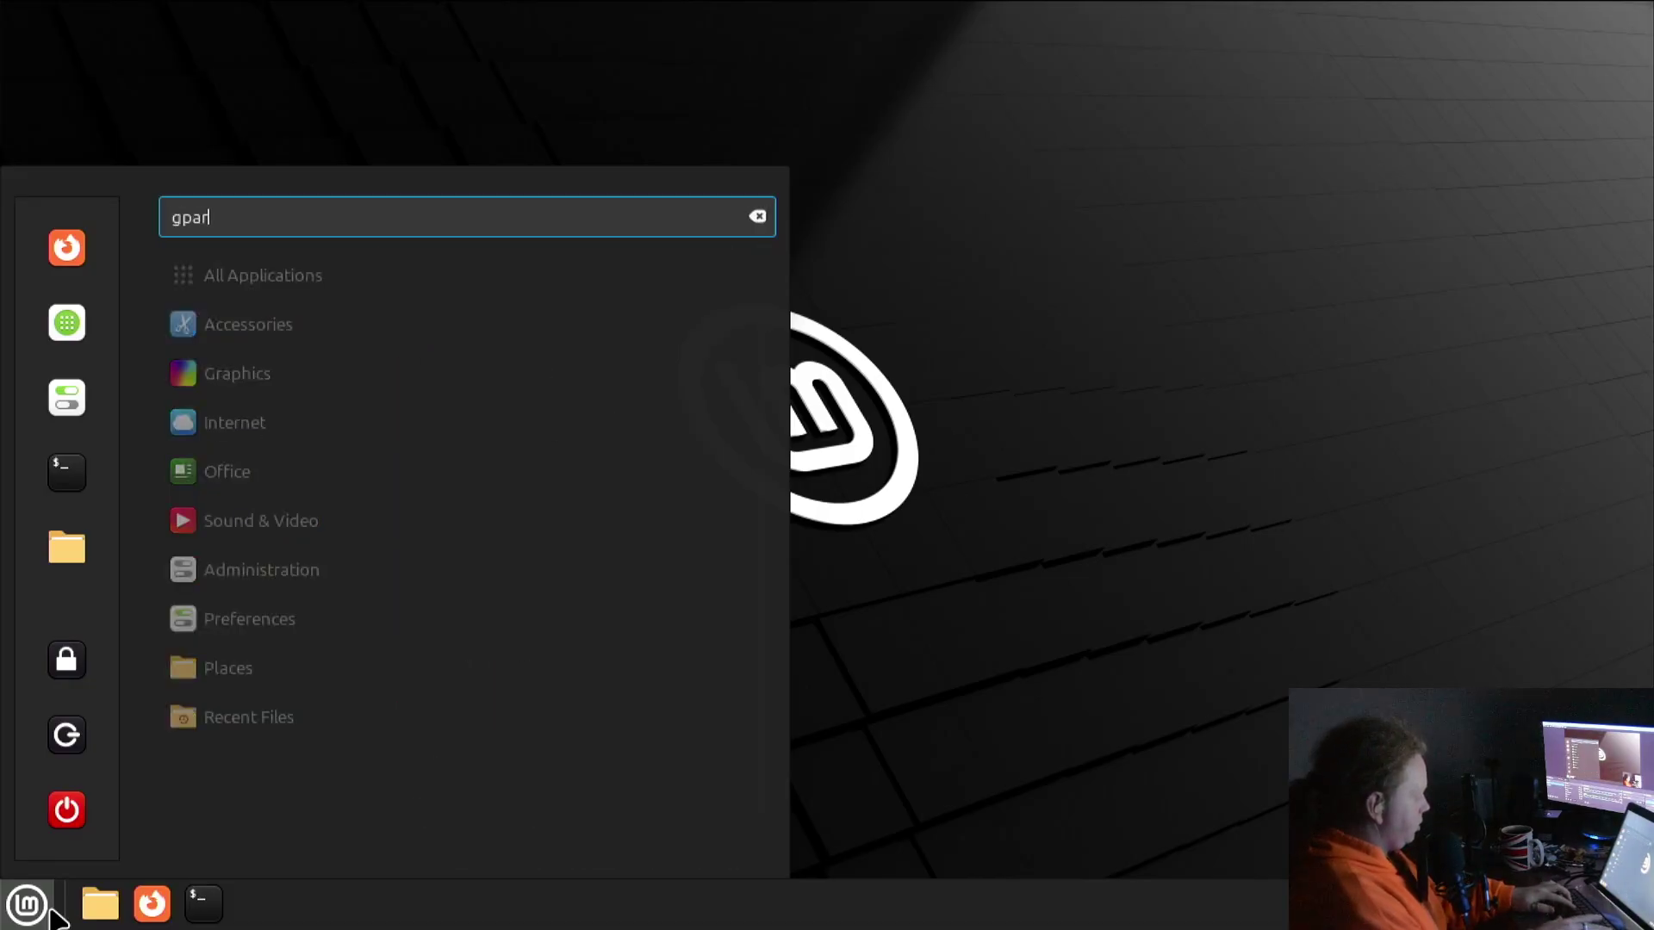
{"action": "key", "text": "BackSpace"}
{"action": "key", "text": "BackSpace"}
{"action": "key", "text": "BackSpace"}
{"action": "key", "text": "BackSpace"}
{"action": "type", "text": "disk"}
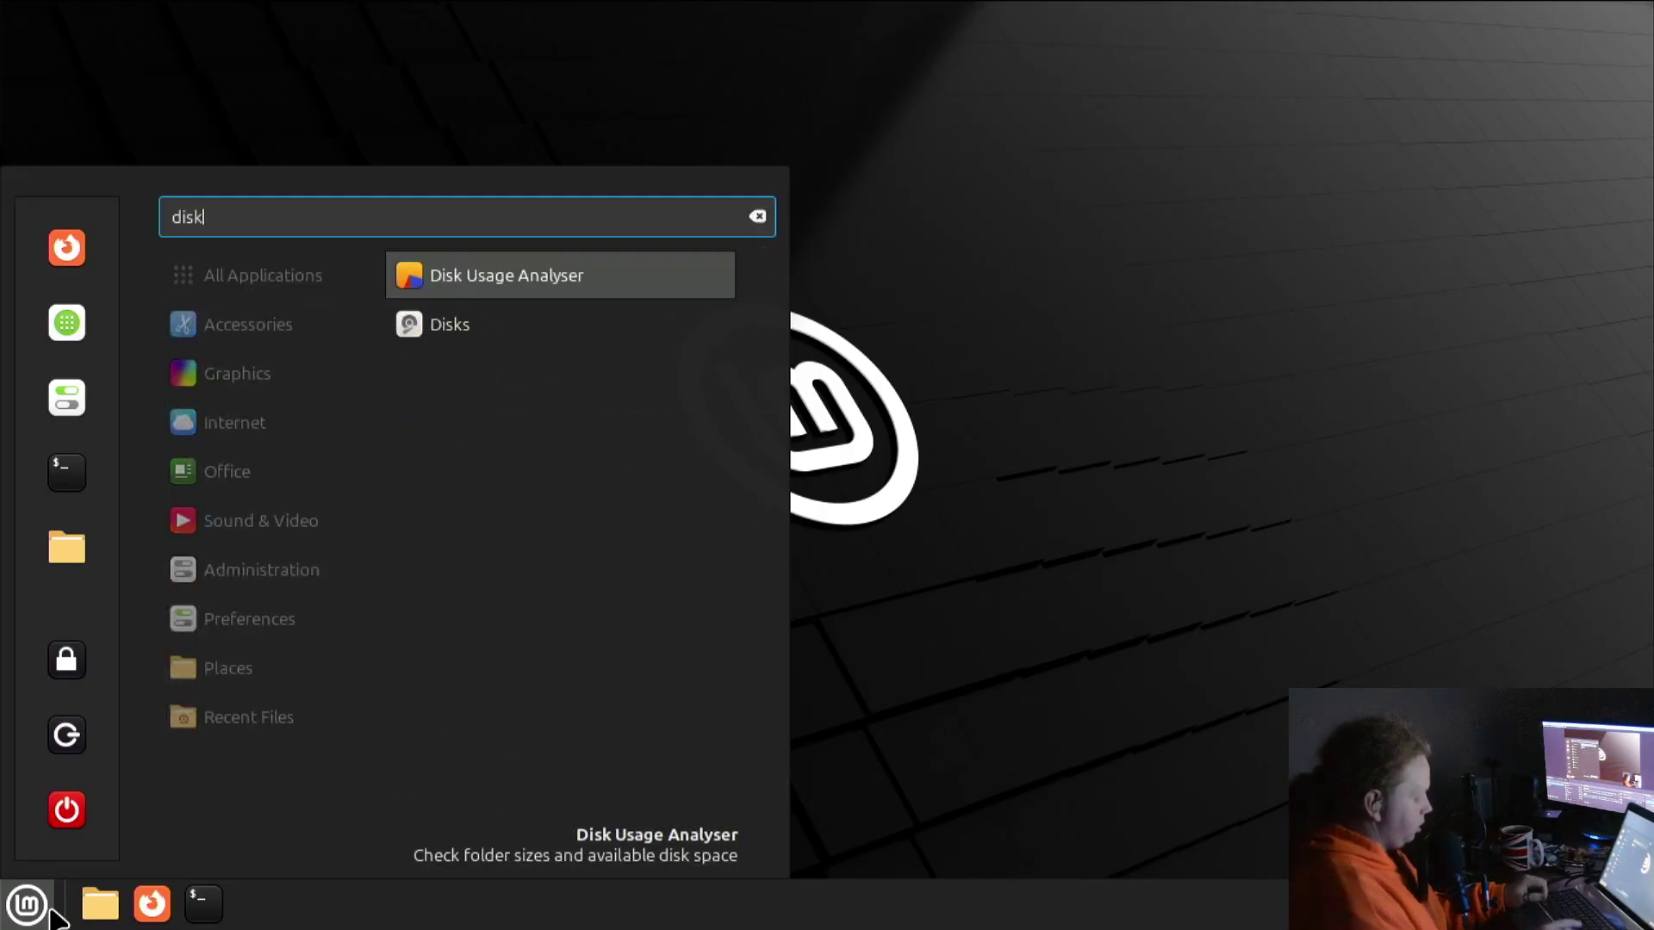
{"action": "key", "text": "Down"}
{"action": "key", "text": "Return"}
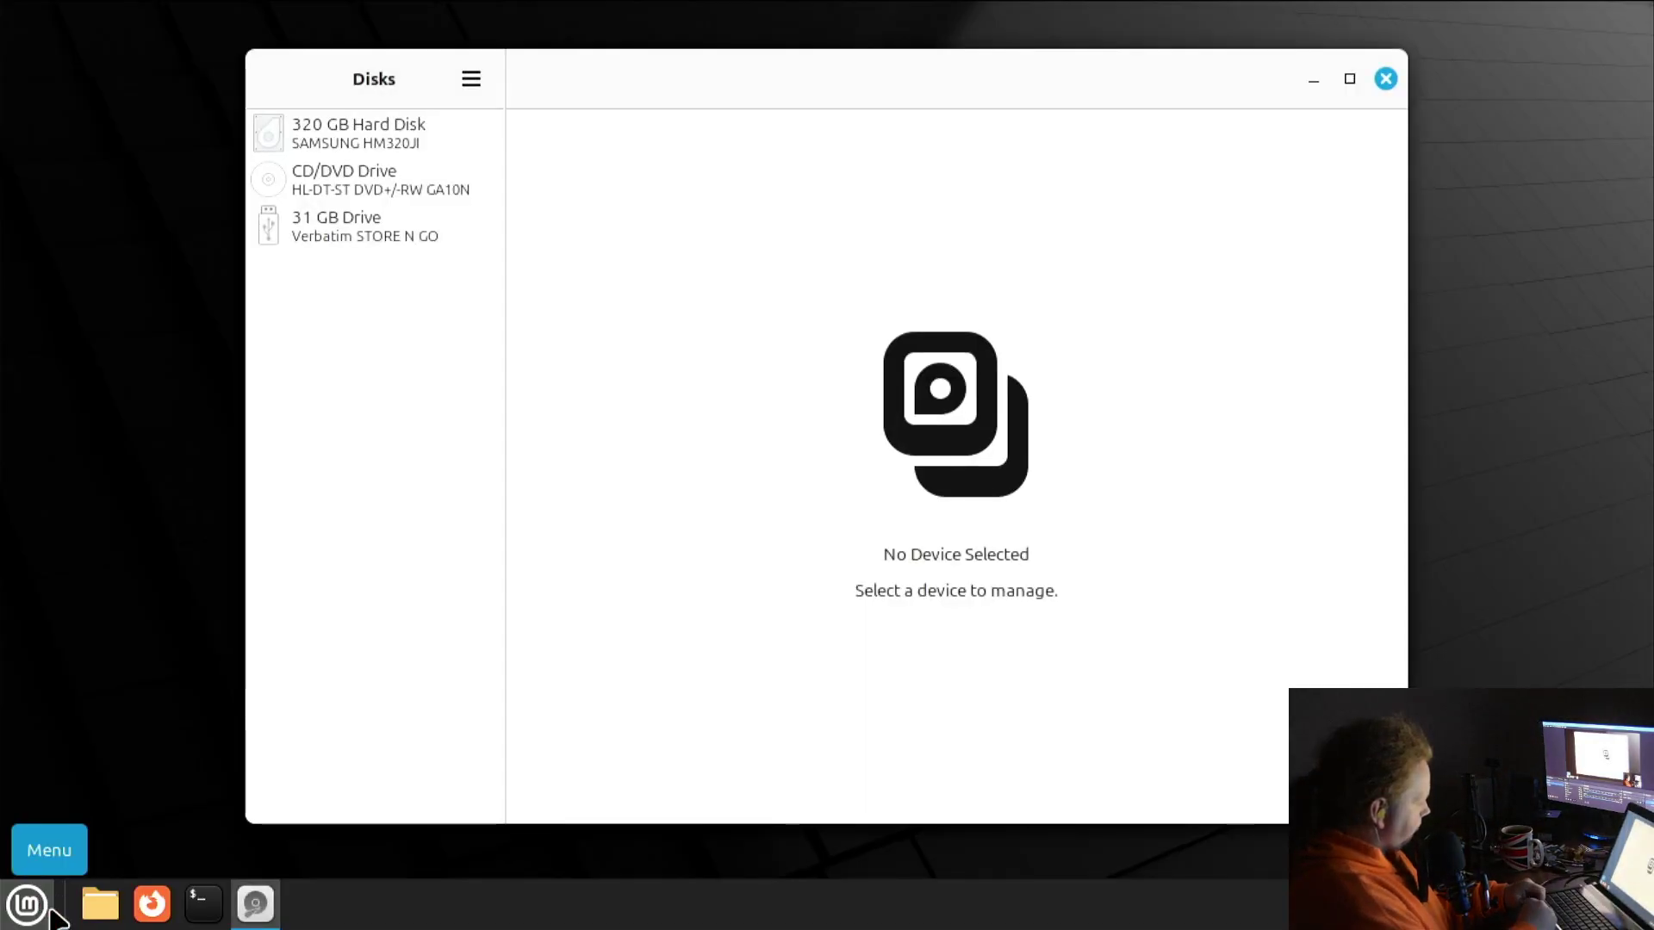
{"action": "left_click", "coordinate": [427, 250]}
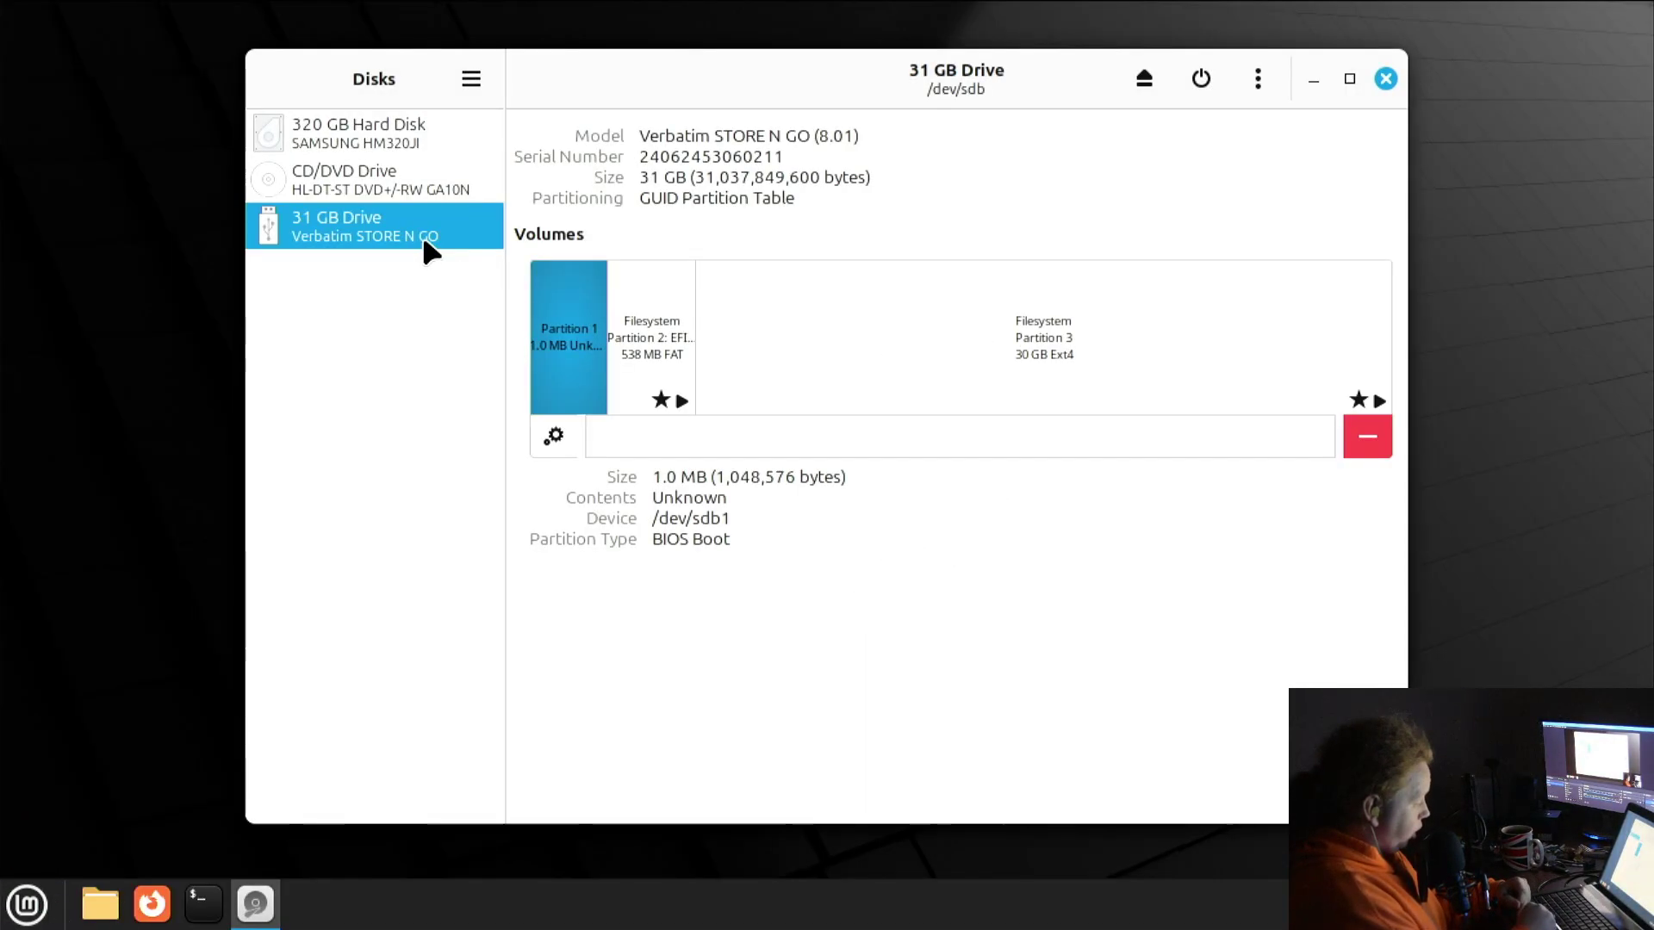
{"action": "left_click", "coordinate": [789, 379]}
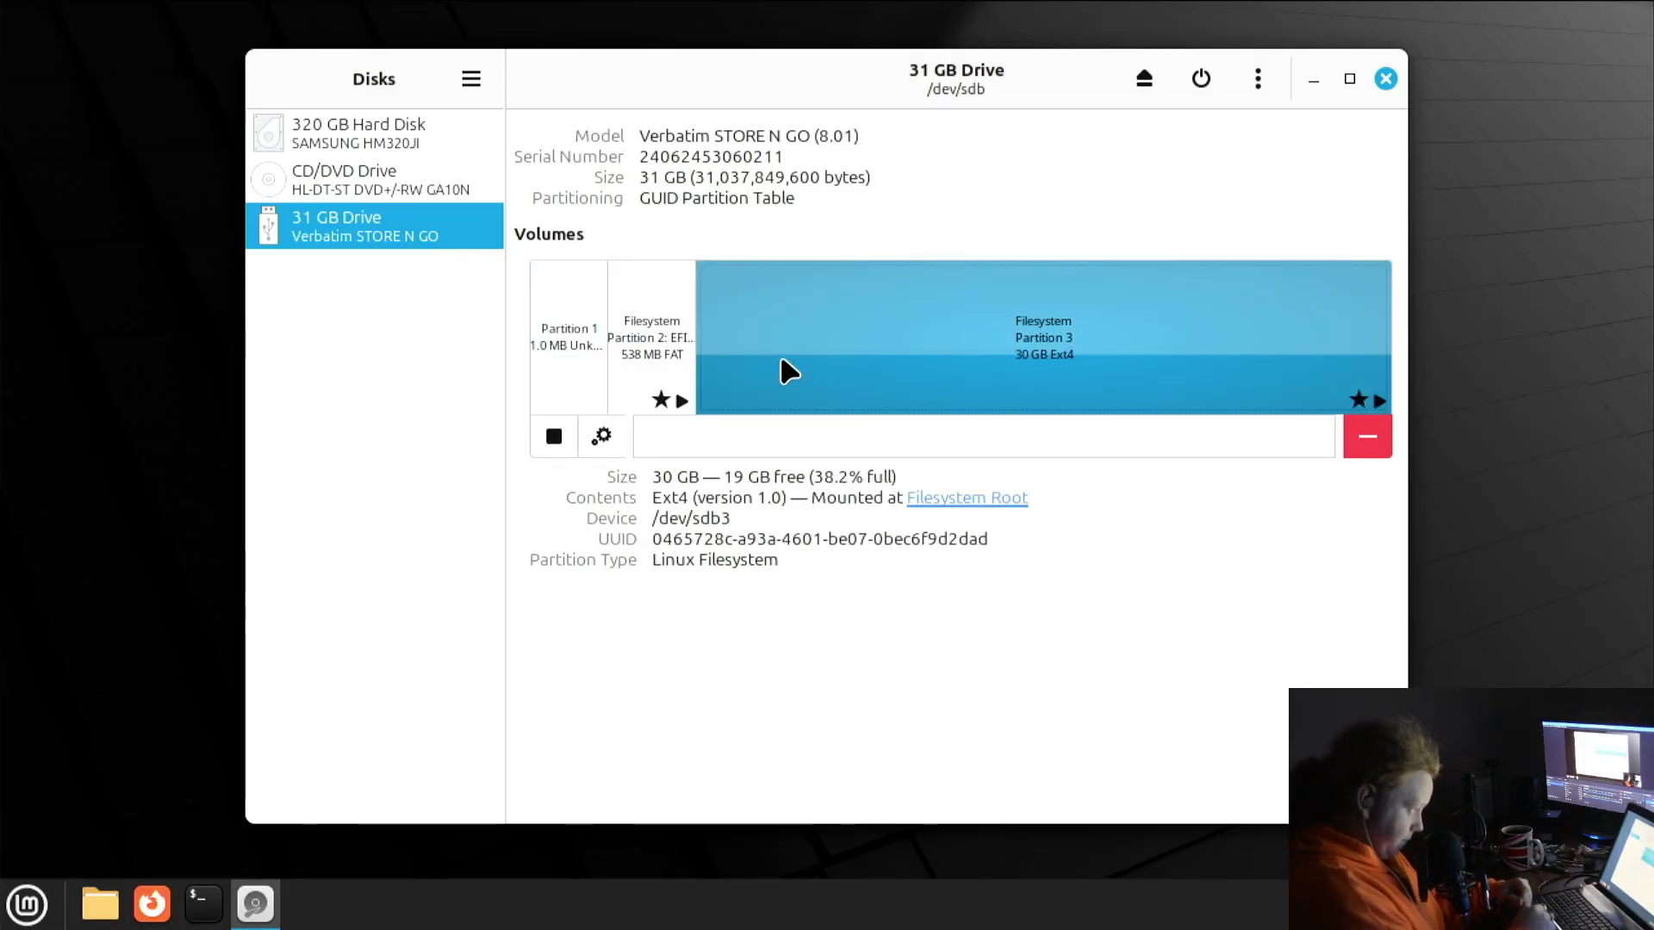
{"action": "left_click", "coordinate": [353, 140]}
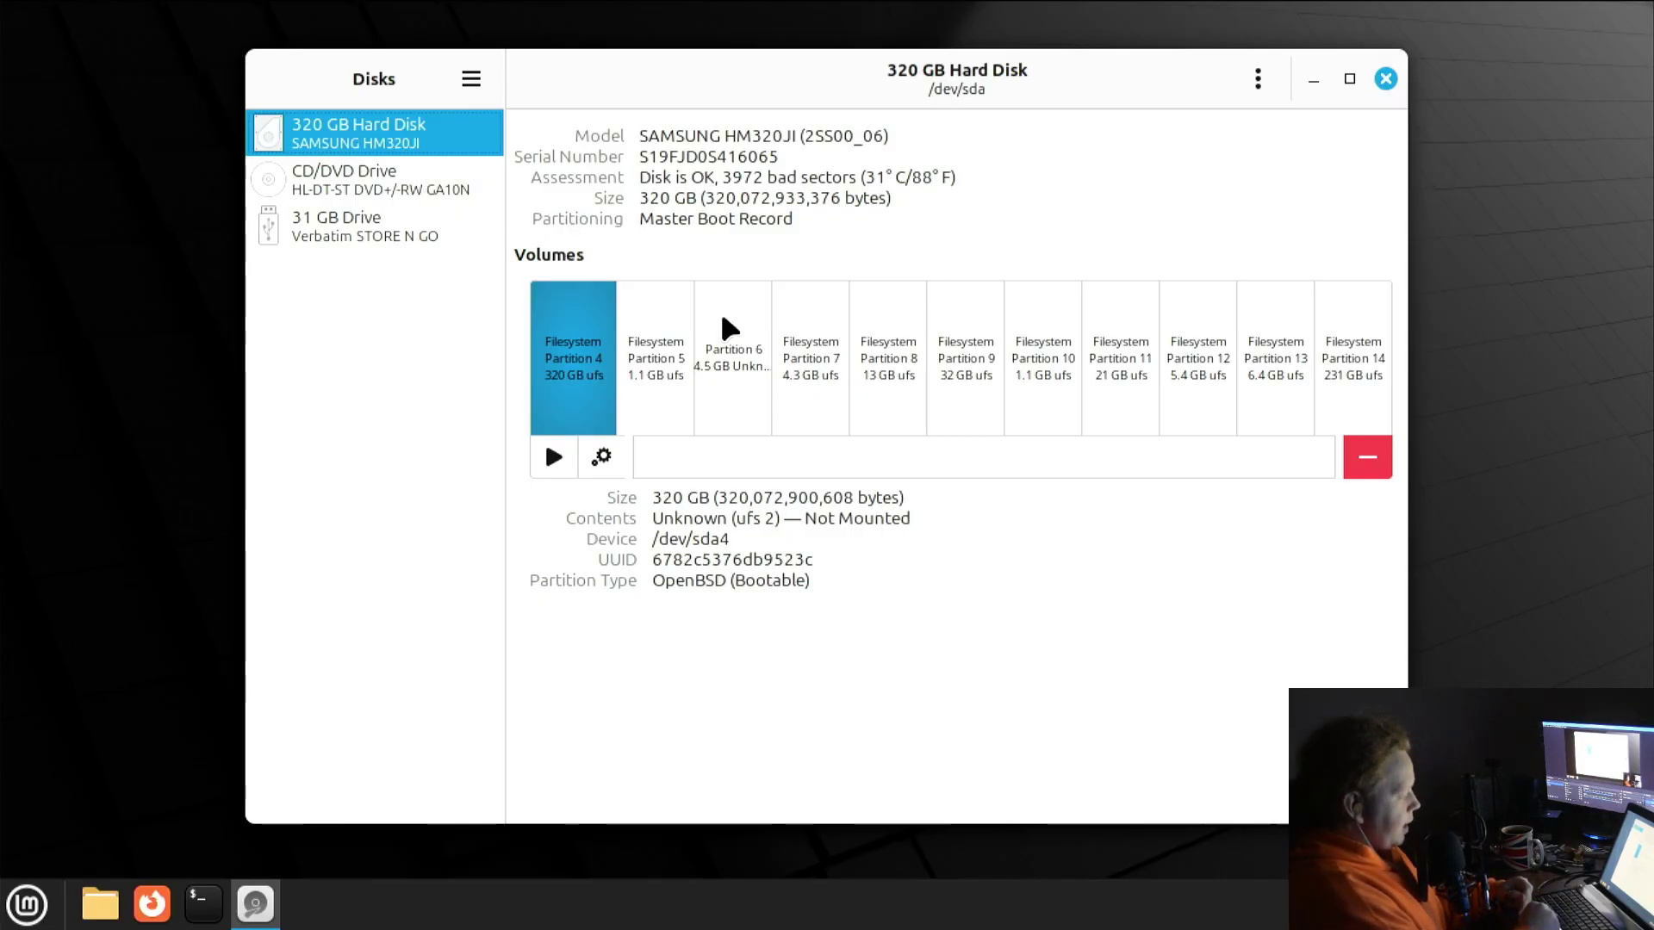
{"action": "left_click", "coordinate": [654, 355]}
{"action": "left_click", "coordinate": [762, 353]}
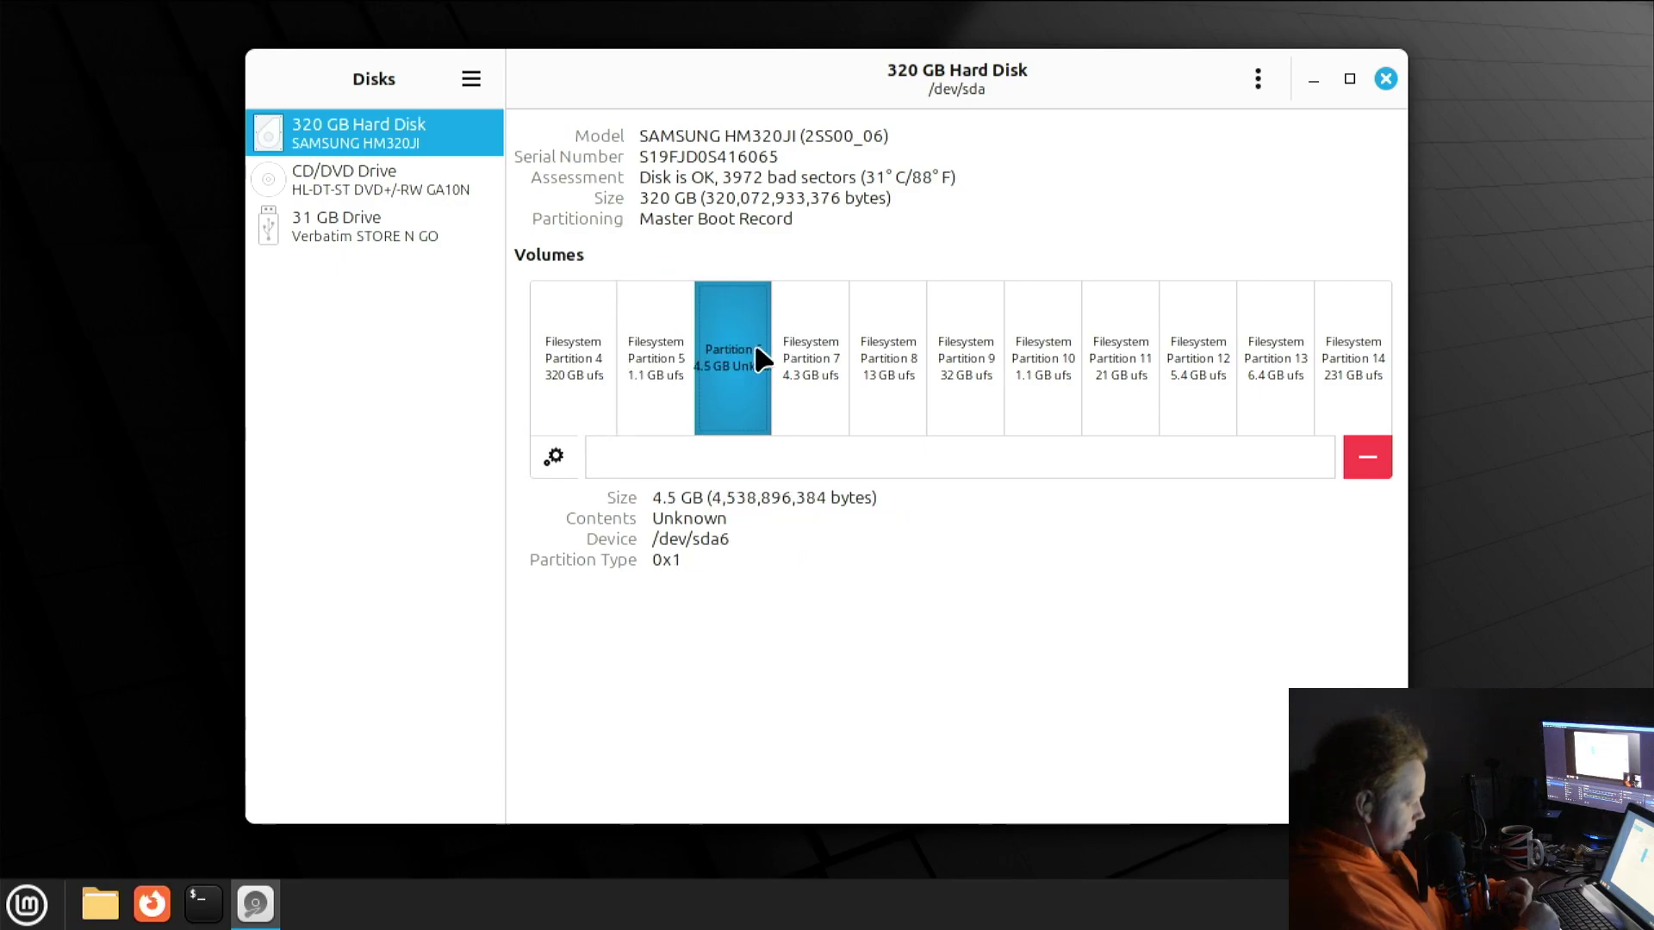
{"action": "left_click", "coordinate": [809, 358]}
{"action": "left_click", "coordinate": [887, 360]}
{"action": "left_click", "coordinate": [964, 366]}
{"action": "left_click", "coordinate": [1054, 412]}
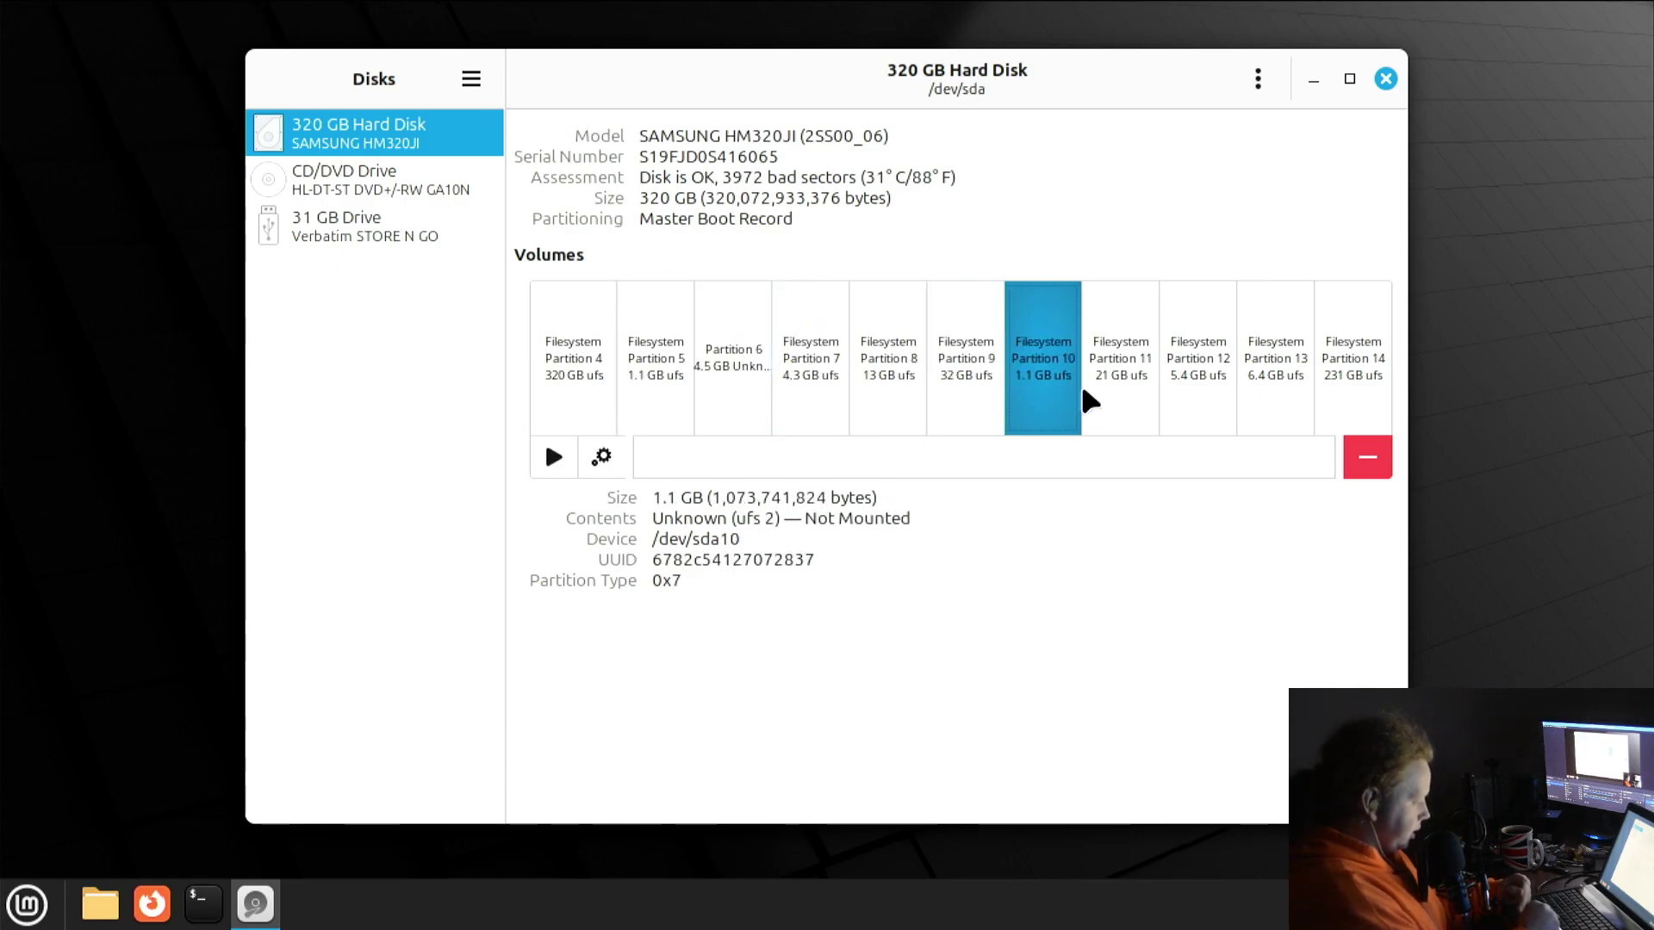
{"action": "left_click", "coordinate": [1093, 400]}
{"action": "left_click", "coordinate": [1182, 383]}
{"action": "left_click", "coordinate": [1268, 376]}
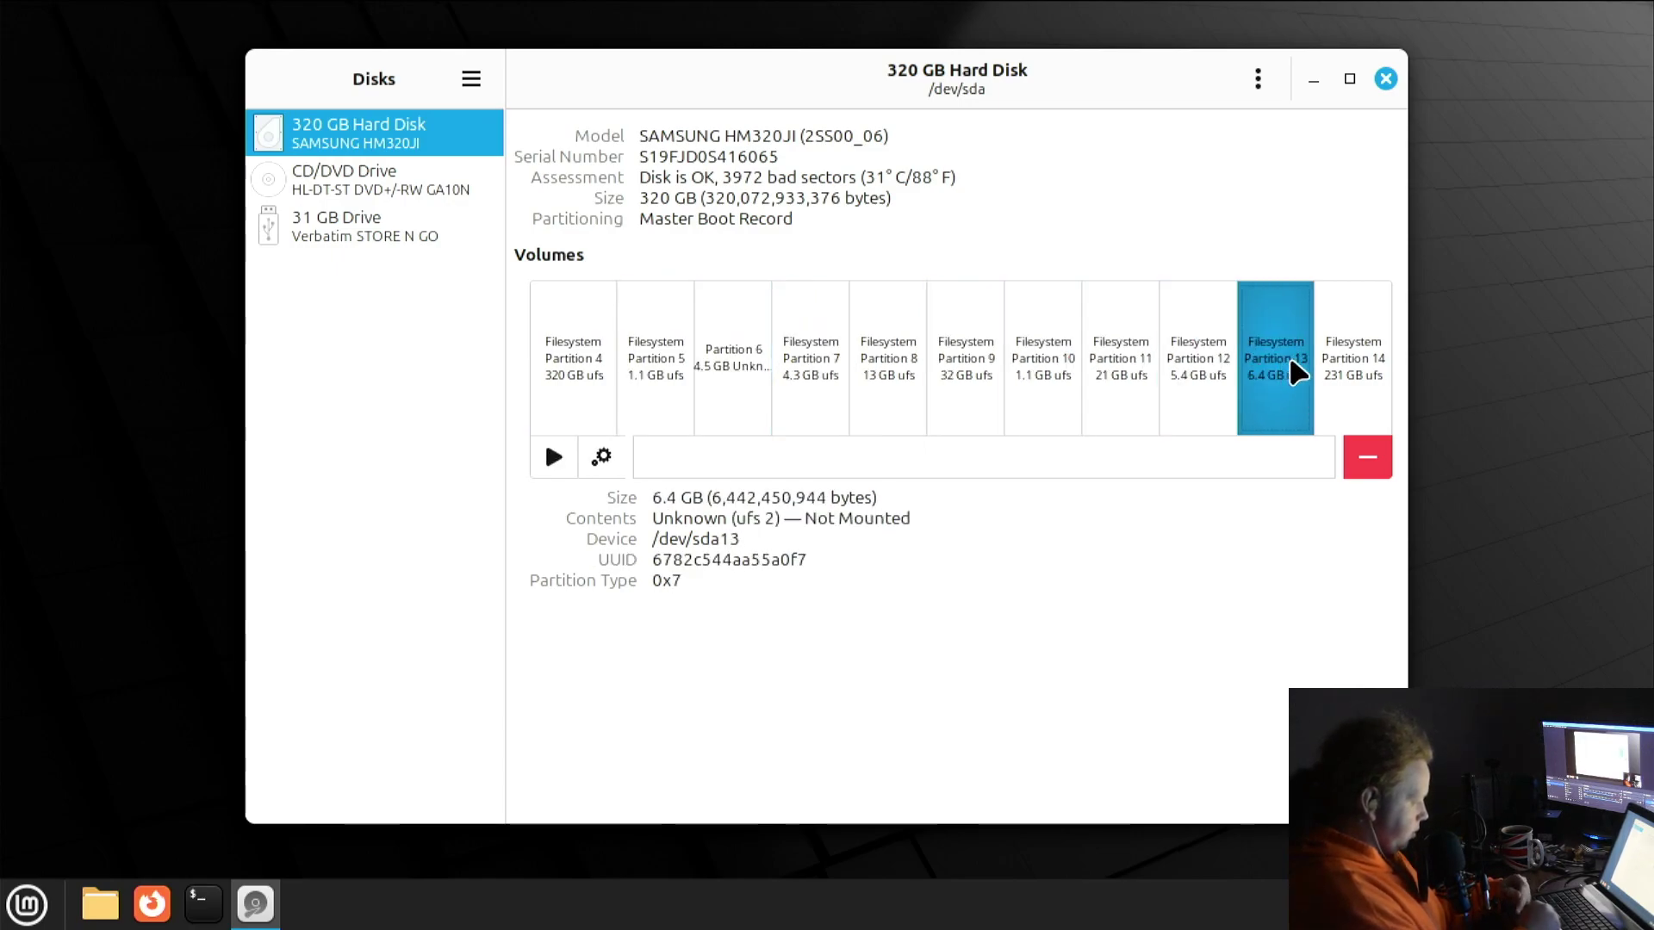
{"action": "left_click", "coordinate": [1346, 368]}
{"action": "left_click", "coordinate": [551, 331]}
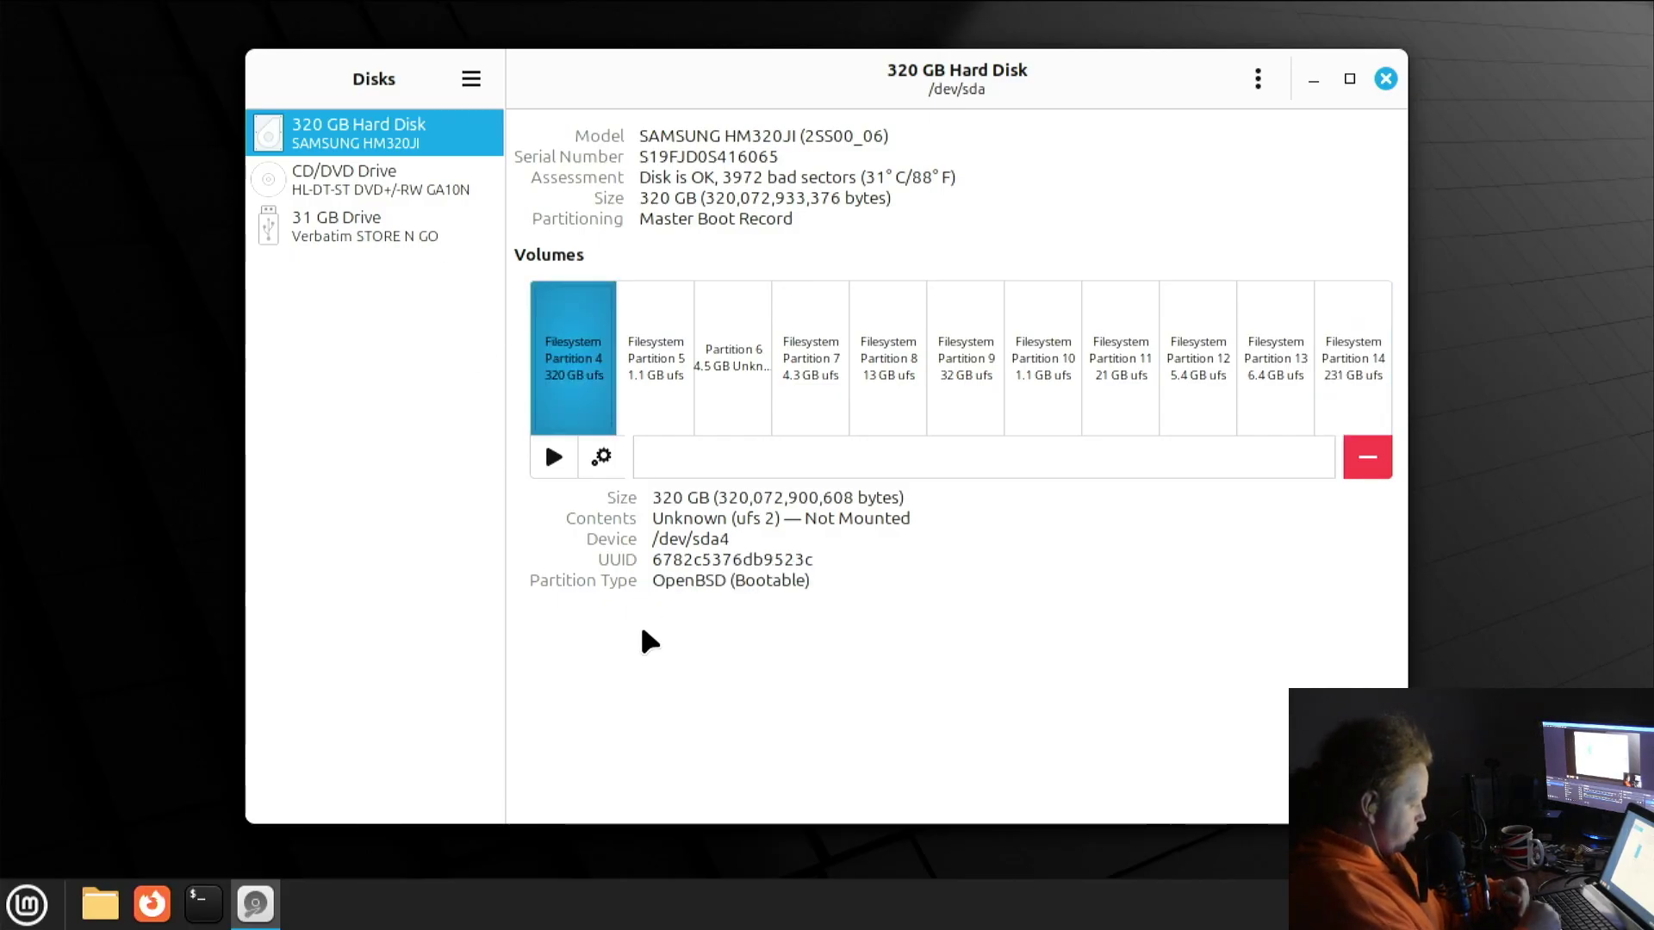
{"action": "left_click", "coordinate": [371, 186]}
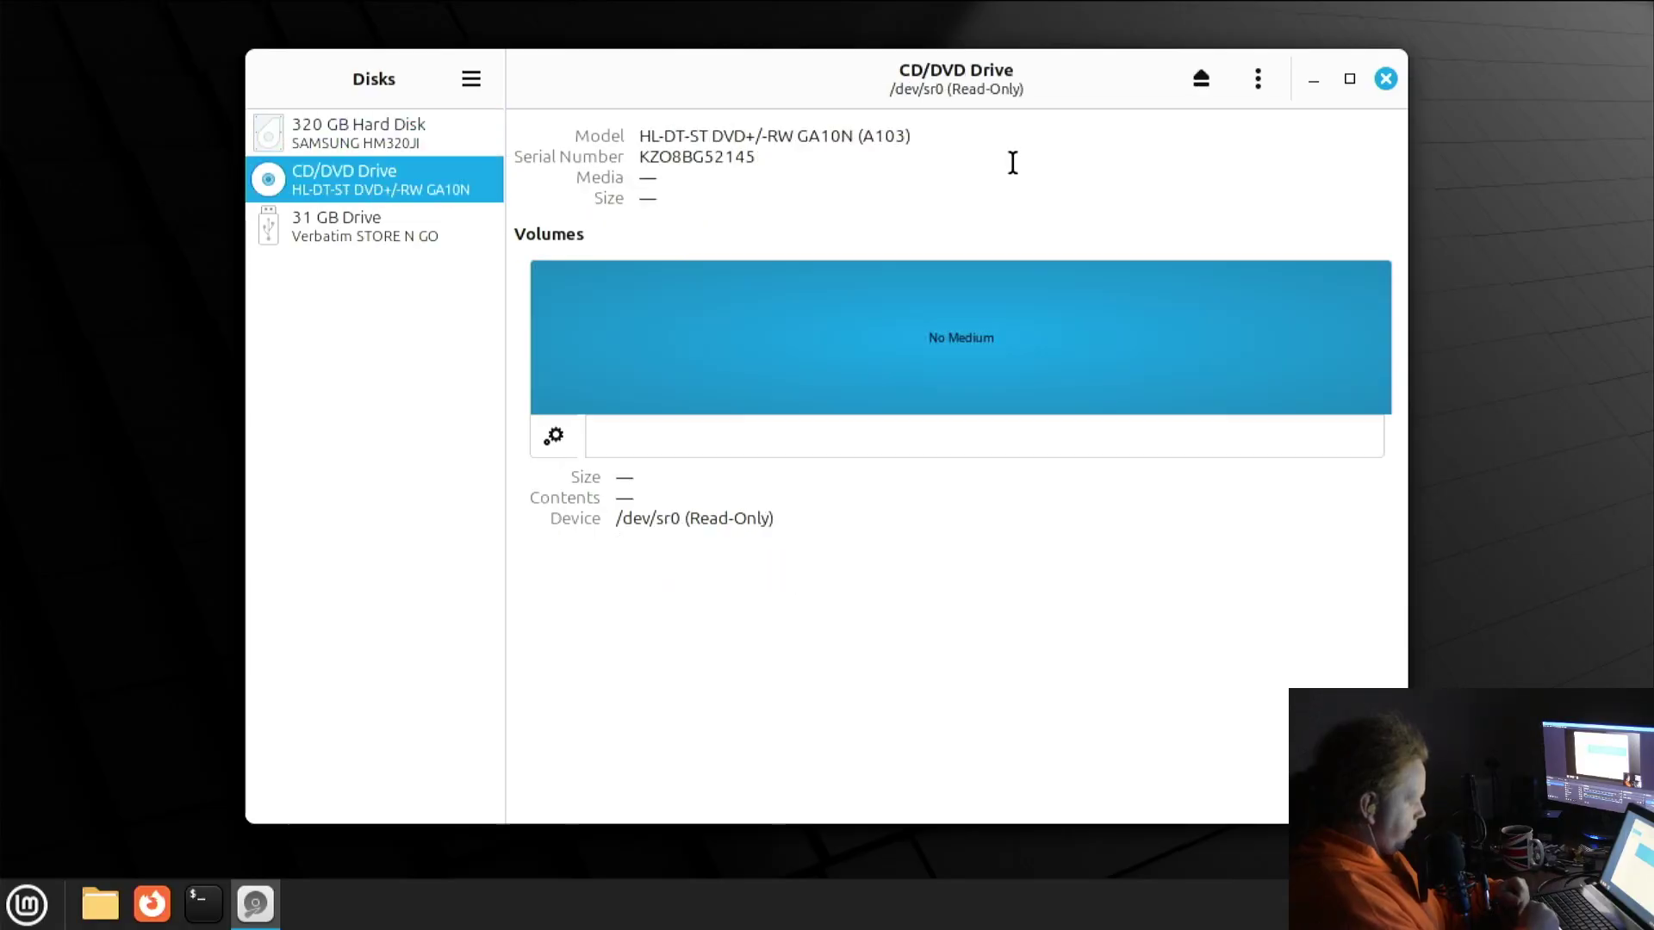
Close Disks and install neofetch in a terminal with 'sudo apt install neofetch' and the administrator password
{"action": "left_click", "coordinate": [1384, 79]}
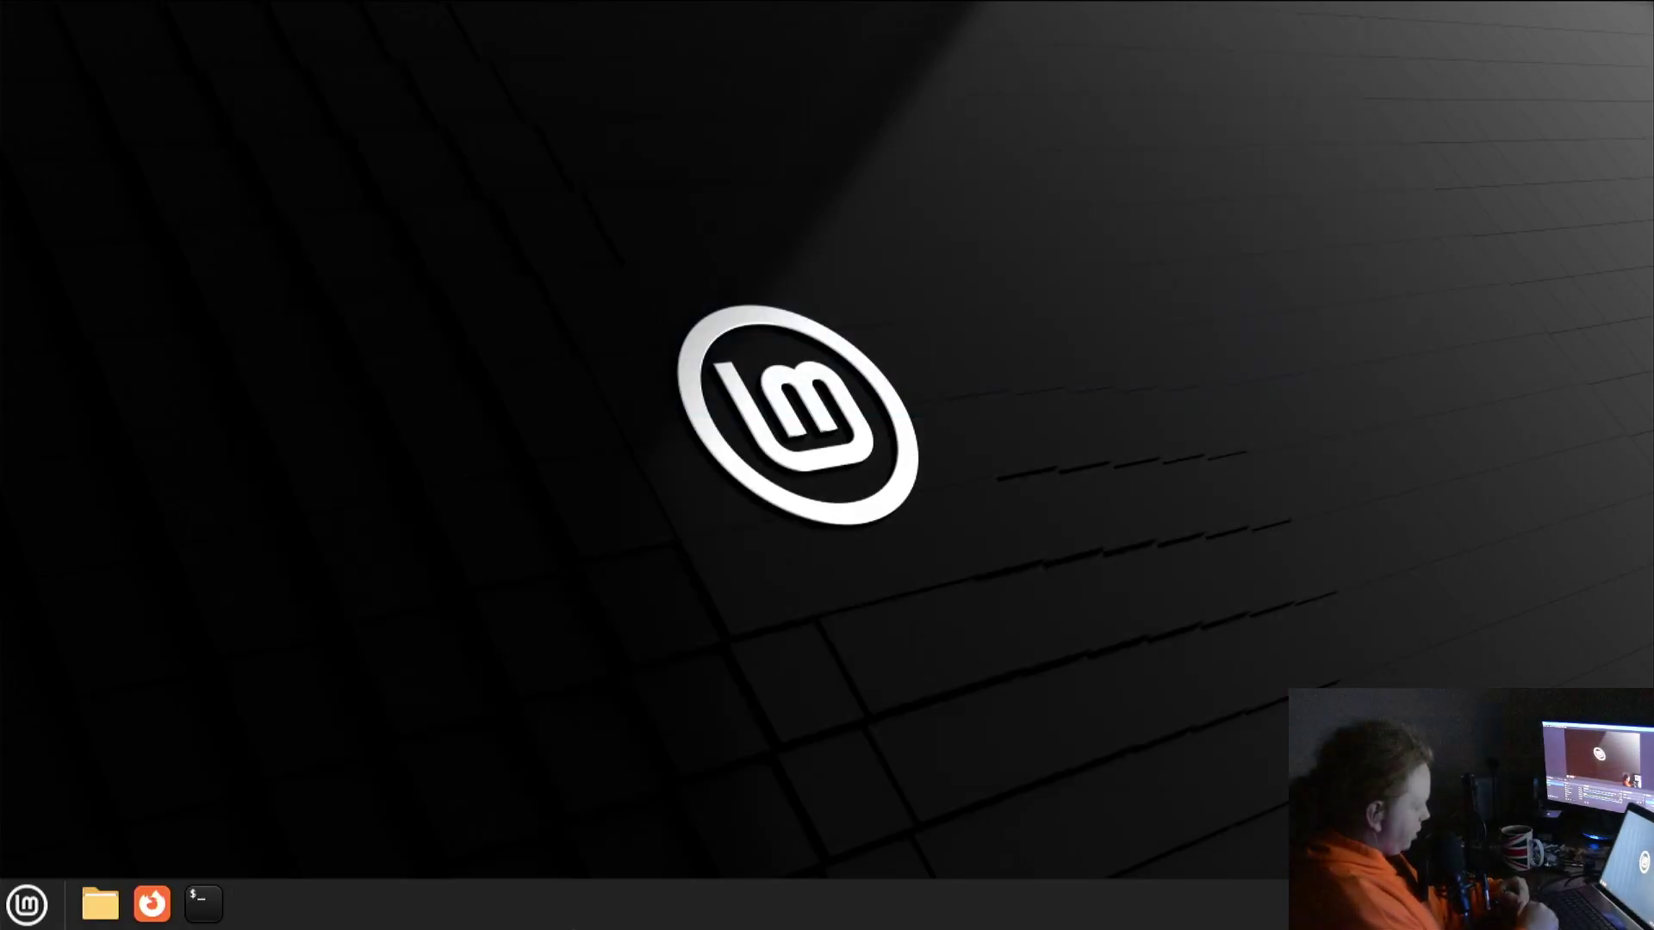
{"action": "left_click", "coordinate": [204, 906]}
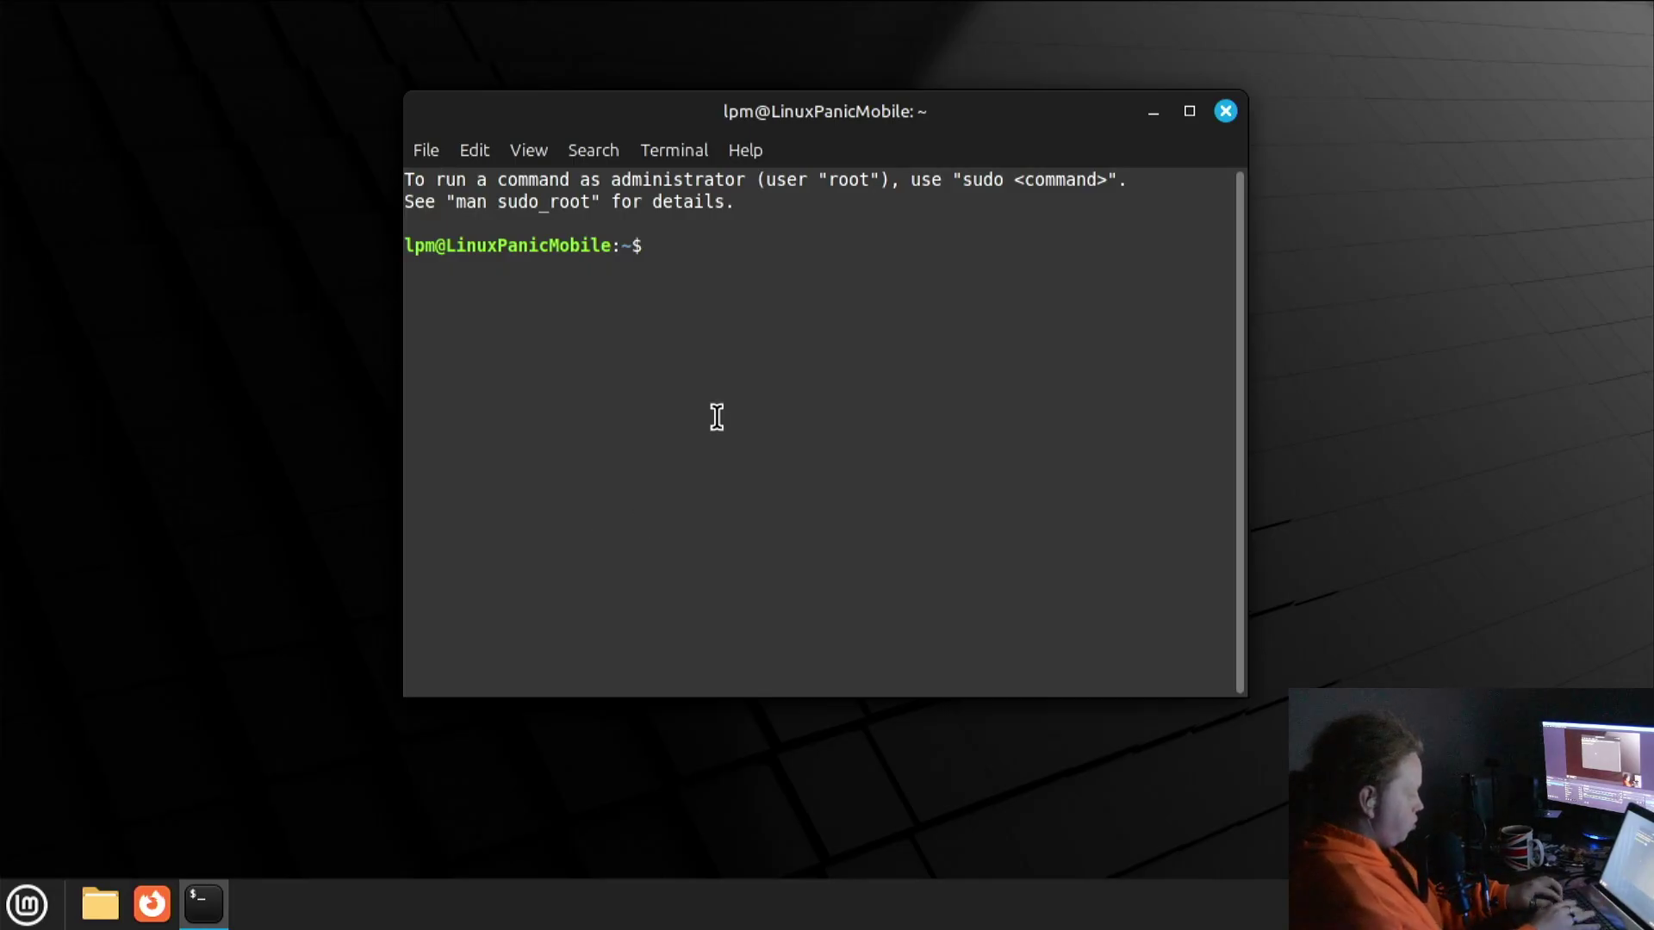
{"action": "type", "text": "sudo apt install neofetch"}
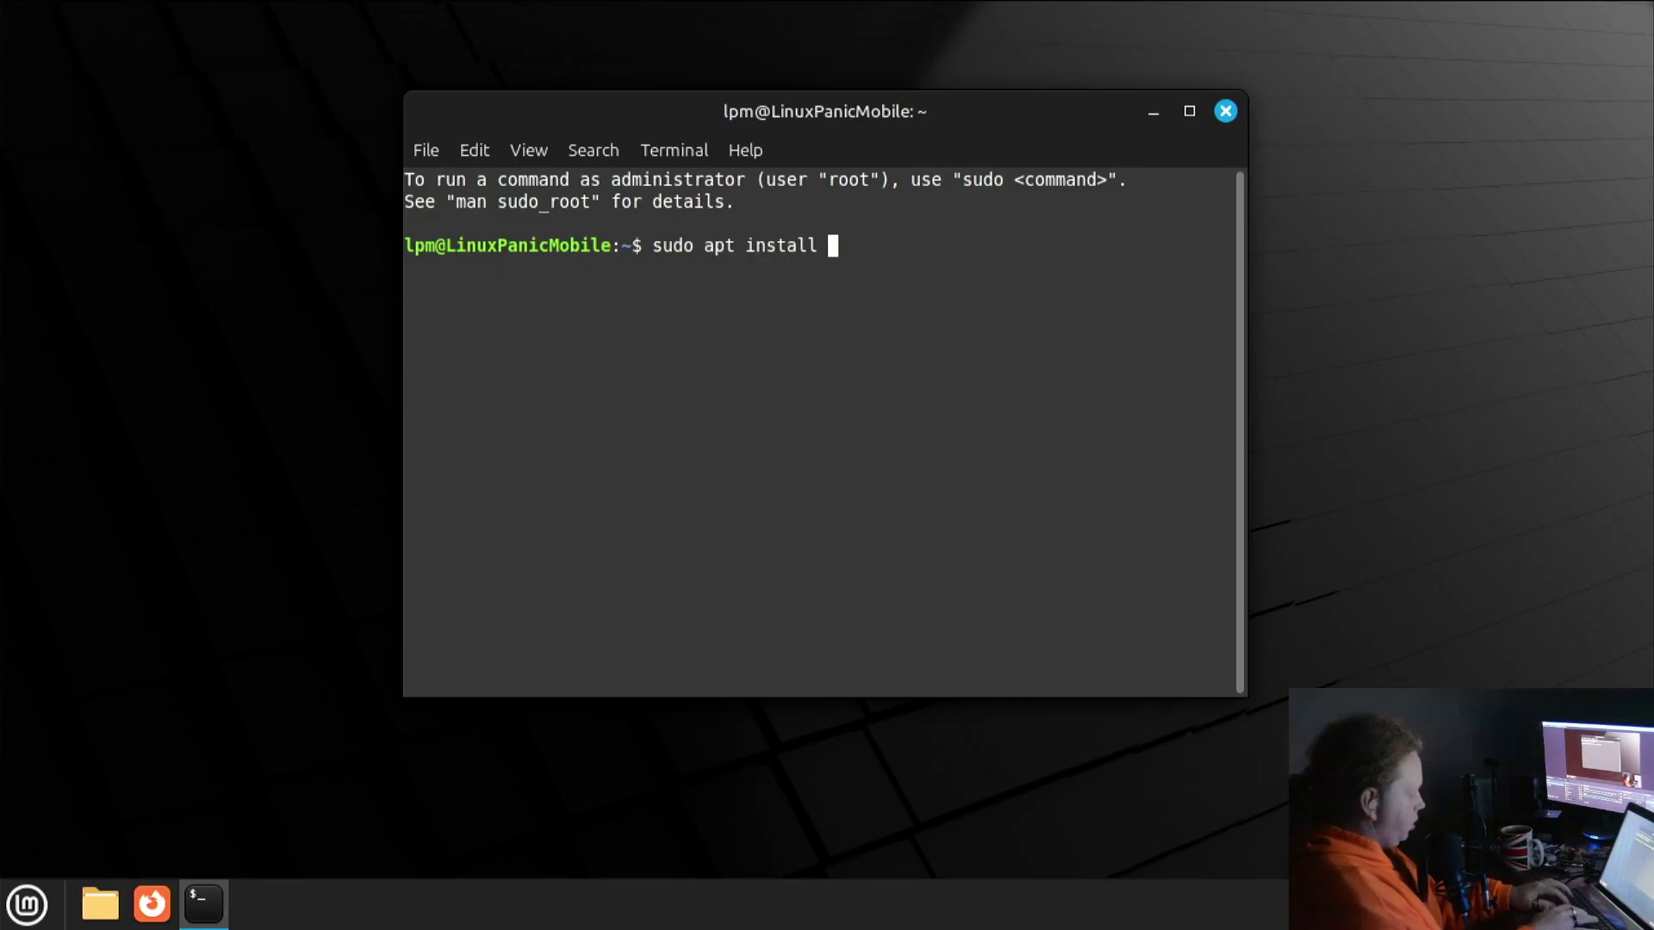
{"action": "key", "text": "Return"}
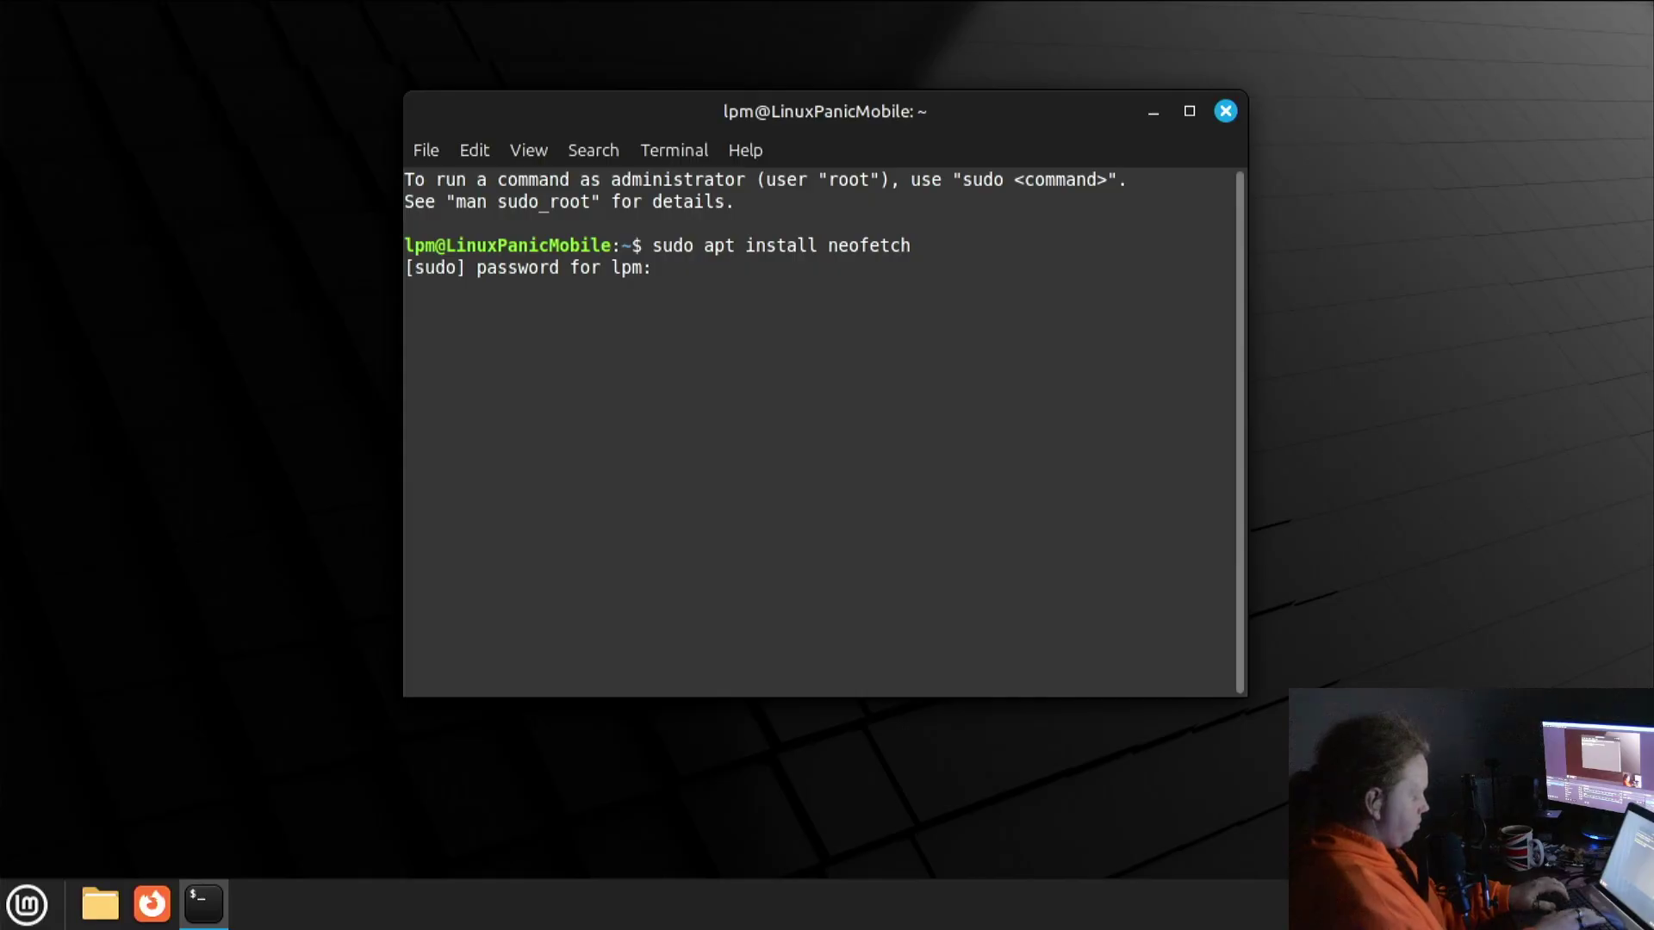
{"action": "type", "text": "************"}
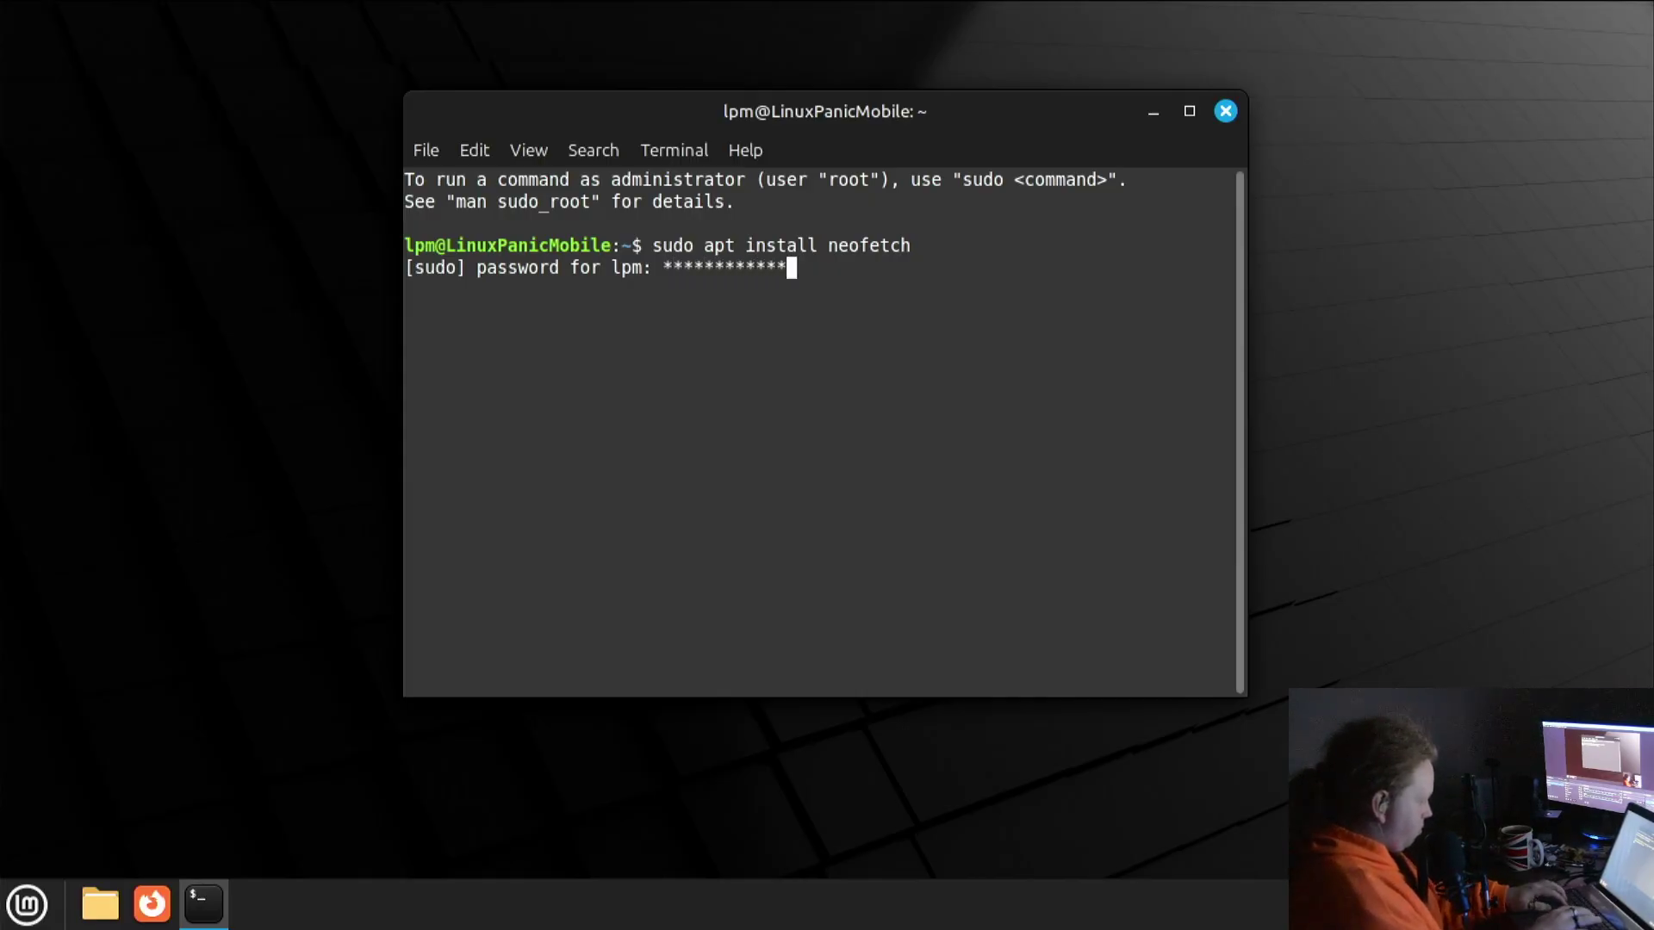
{"action": "key", "text": "Return"}
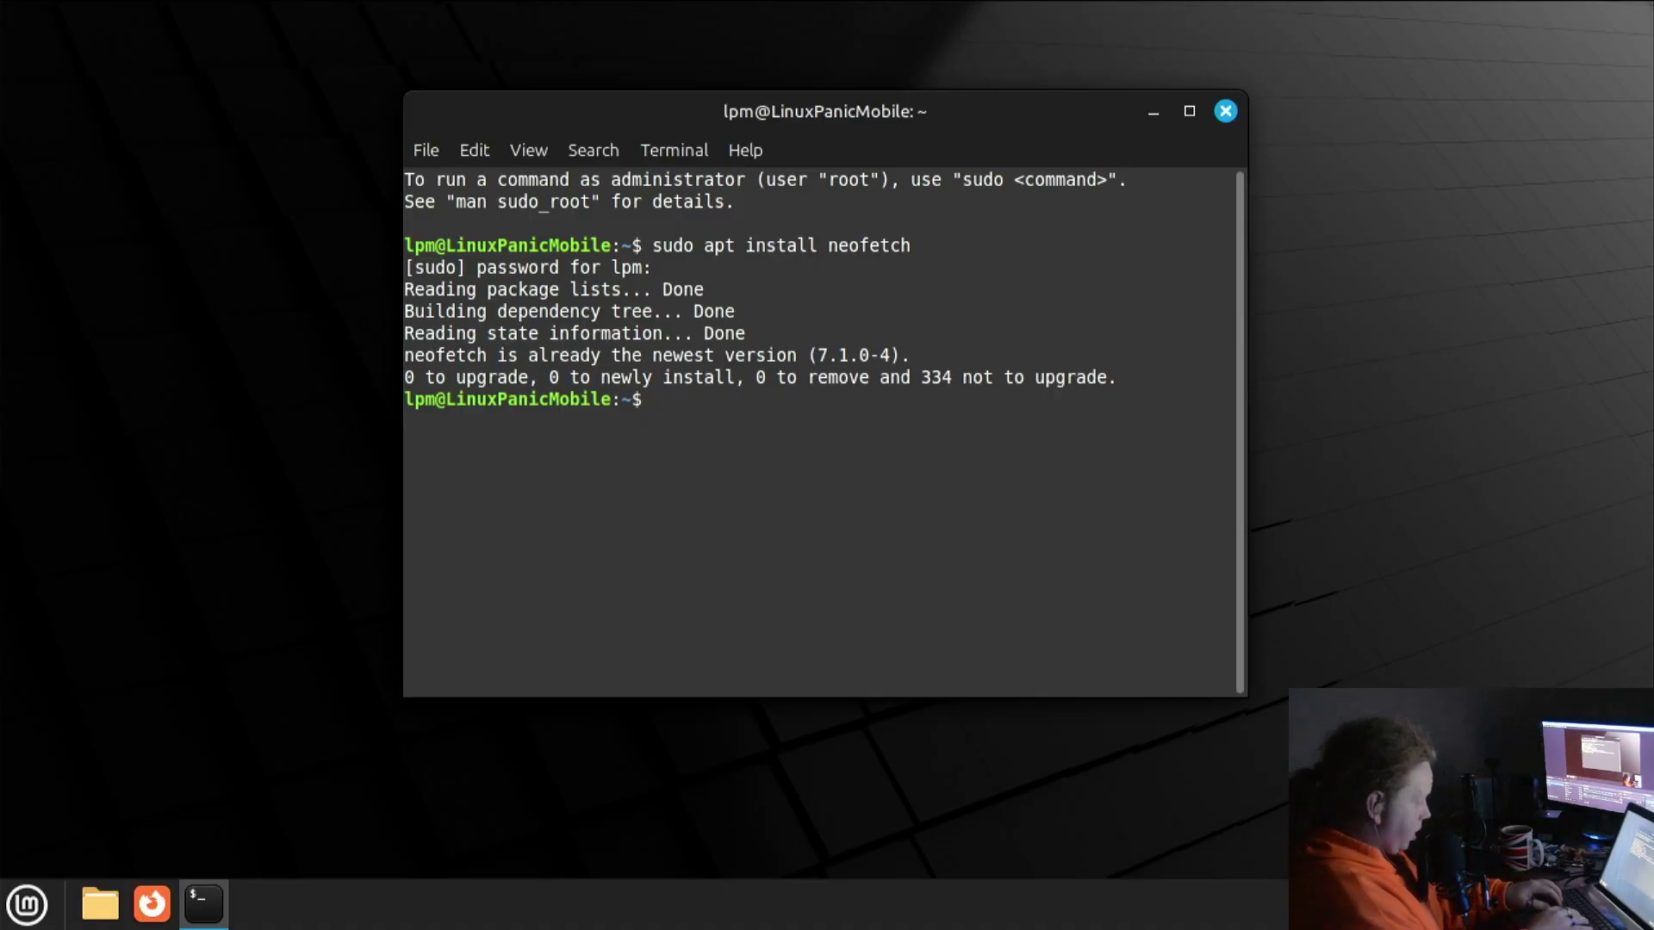
Run neofetch, clear the output, maximize the terminal and run neofetch again
{"action": "type", "text": "neofetch"}
{"action": "key", "text": "Return"}
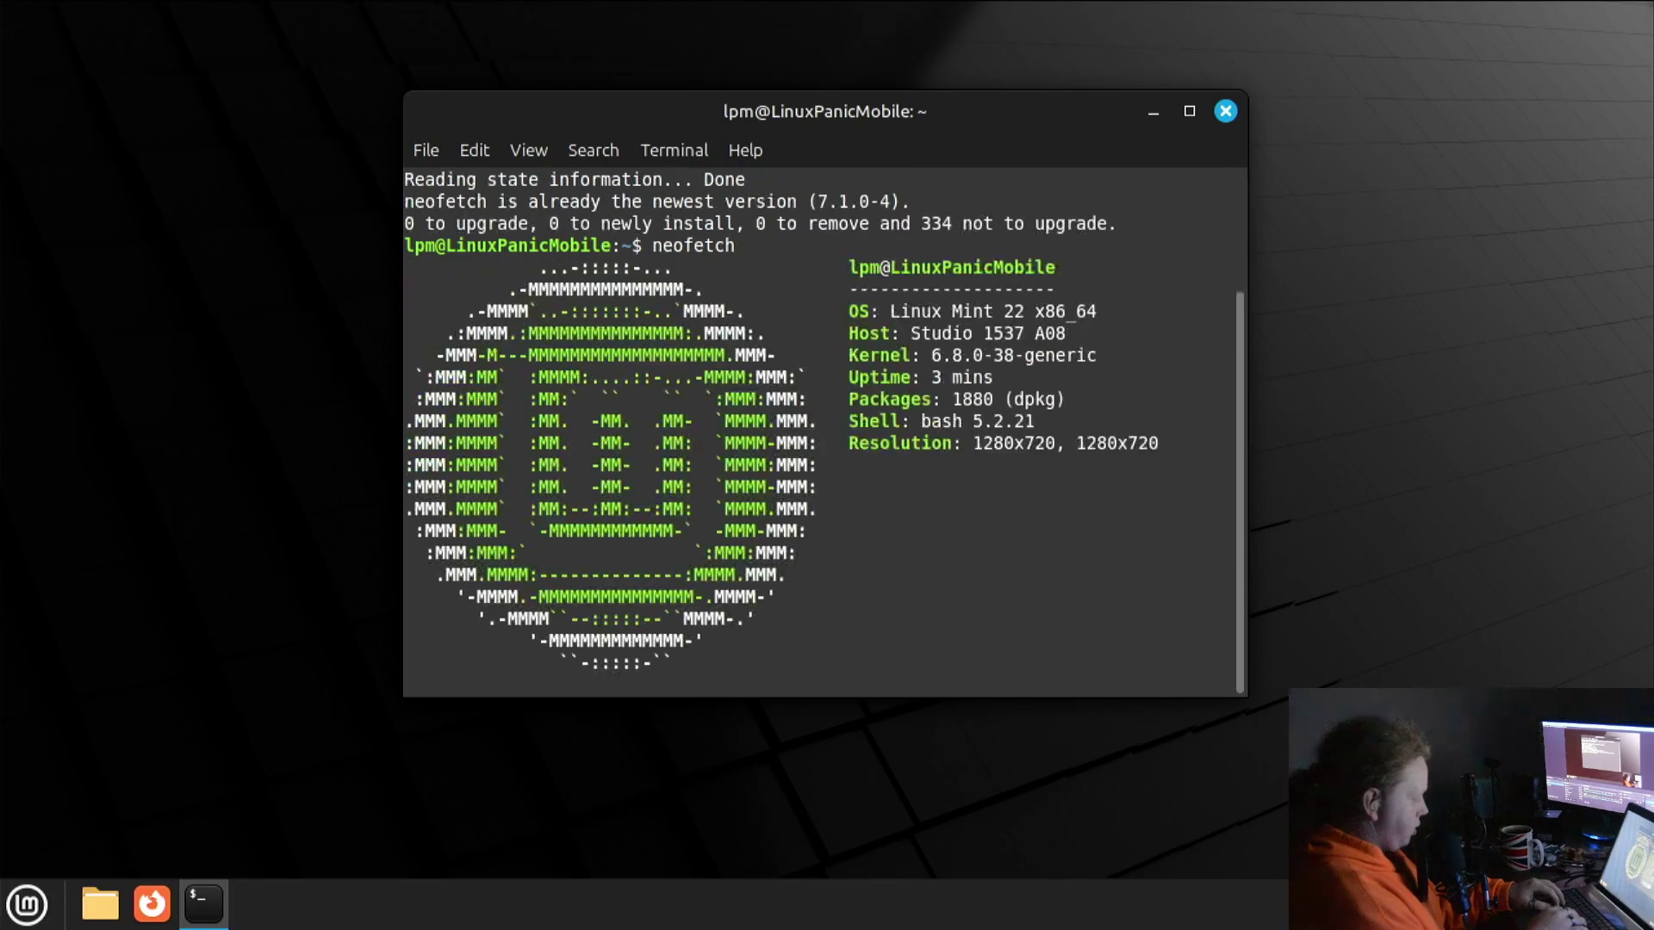
{"action": "key", "text": "ctrl+l"}
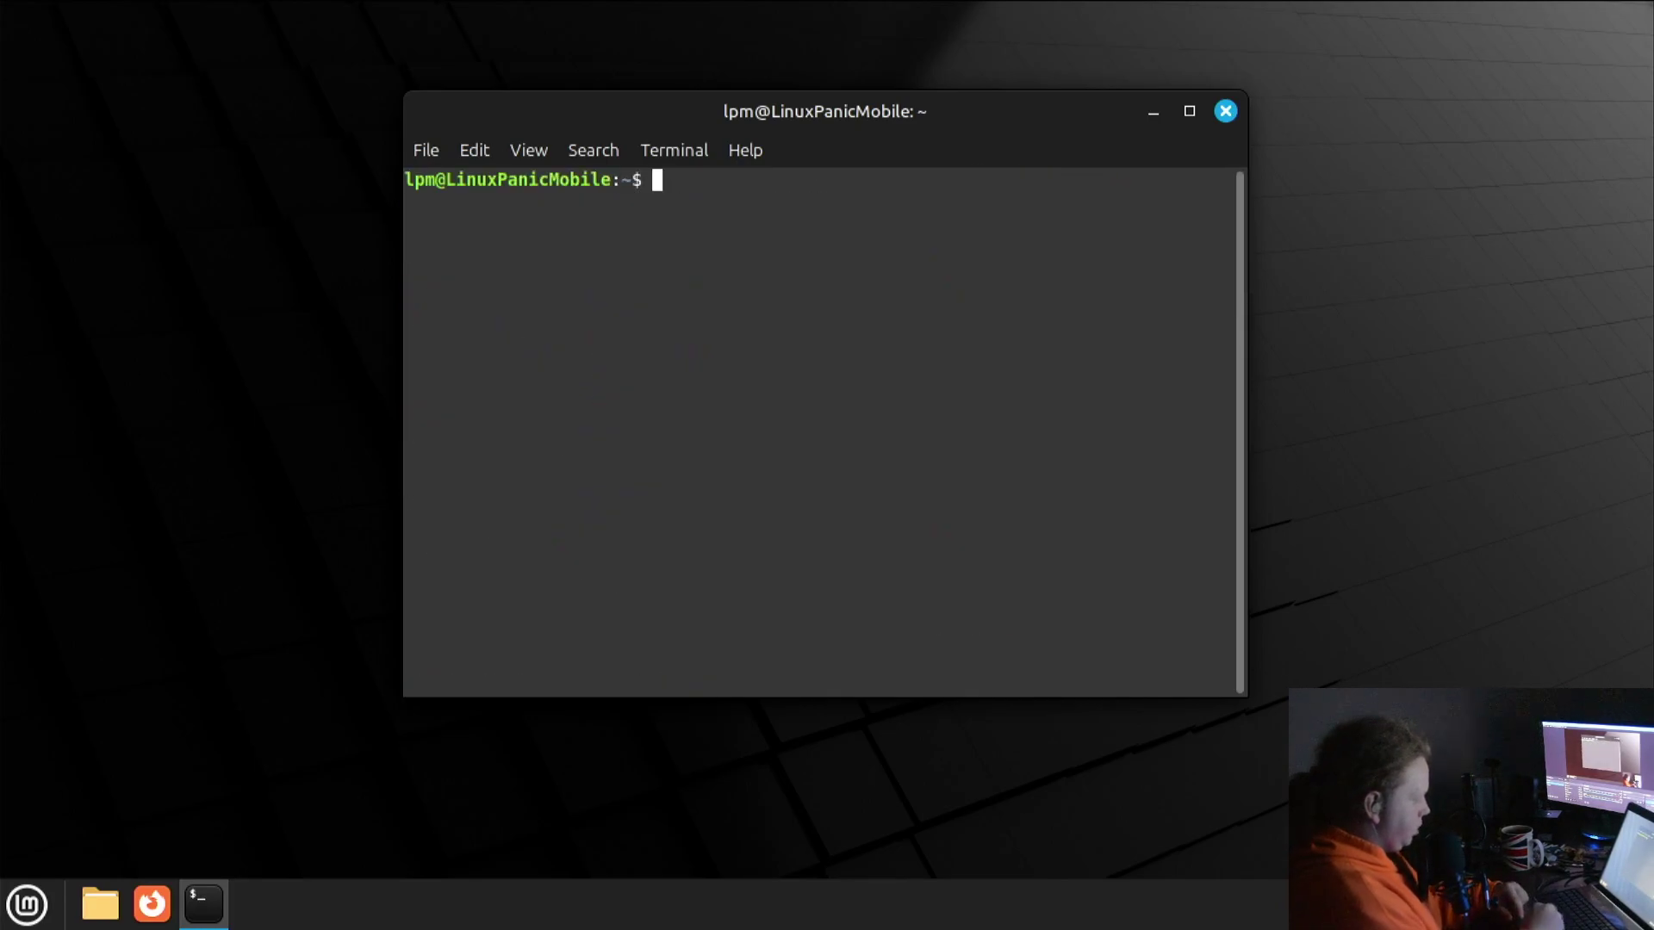
{"action": "left_click", "coordinate": [1189, 112]}
{"action": "type", "text": "n"}
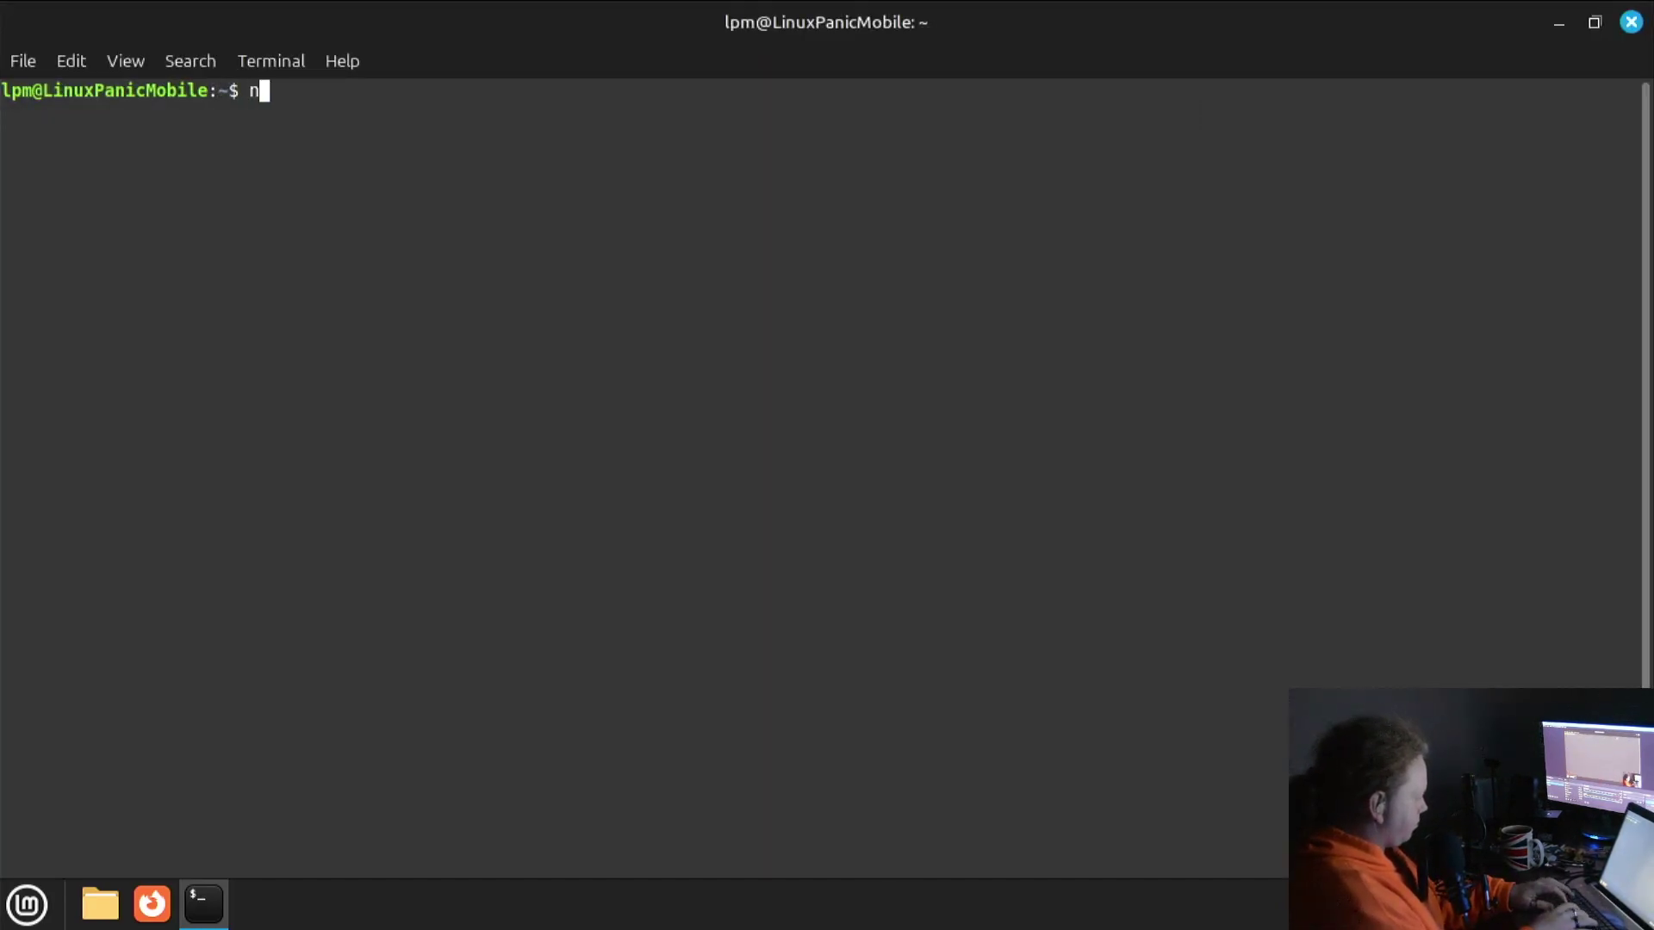
{"action": "type", "text": "eofetch"}
{"action": "key", "text": "Return"}
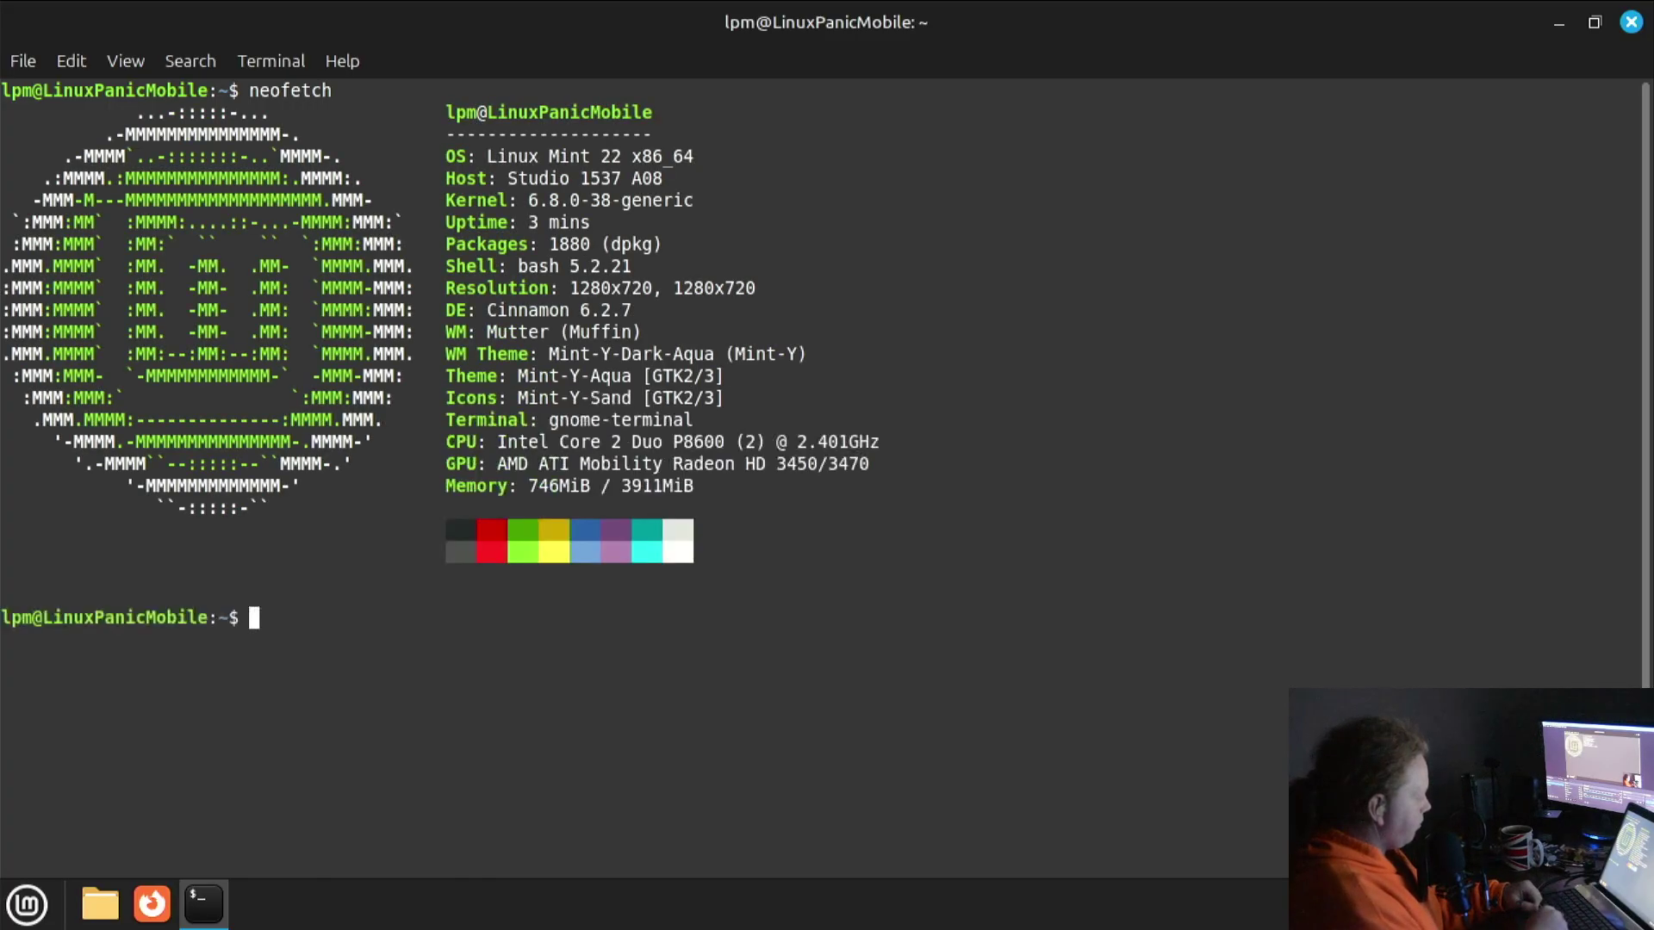